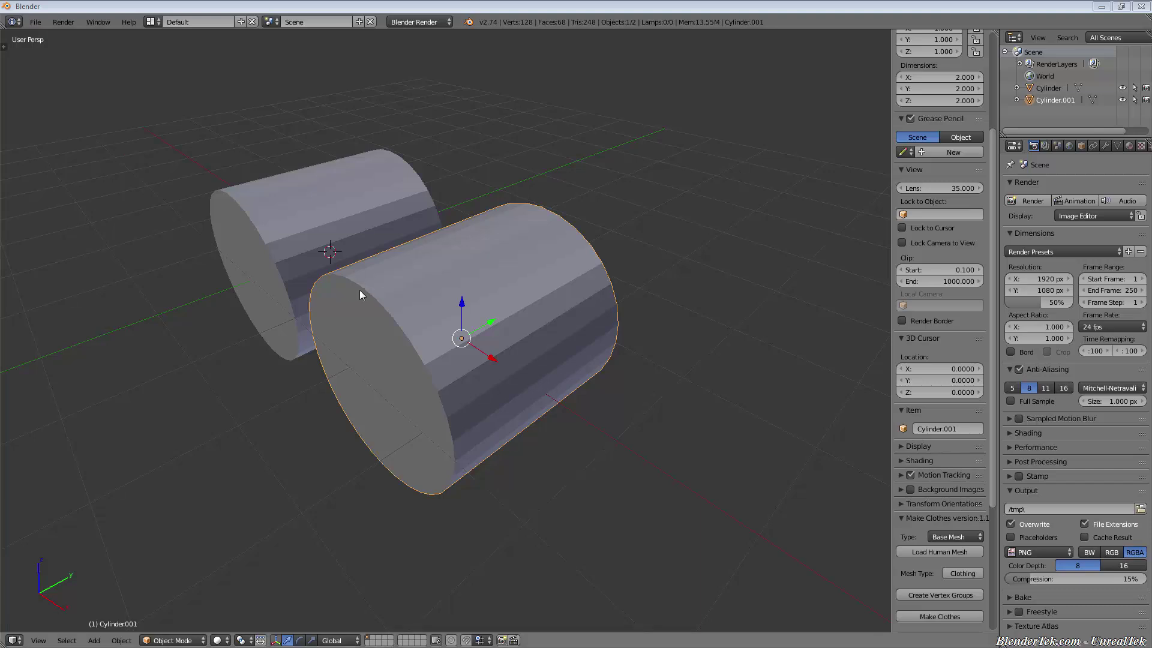
# Step: Select the front cylinder Cylinder.001 and enter Edit Mode with its whole mesh selected
pyautogui.moveTo(359, 291); pyautogui.dragTo(268, 230, button='middle')
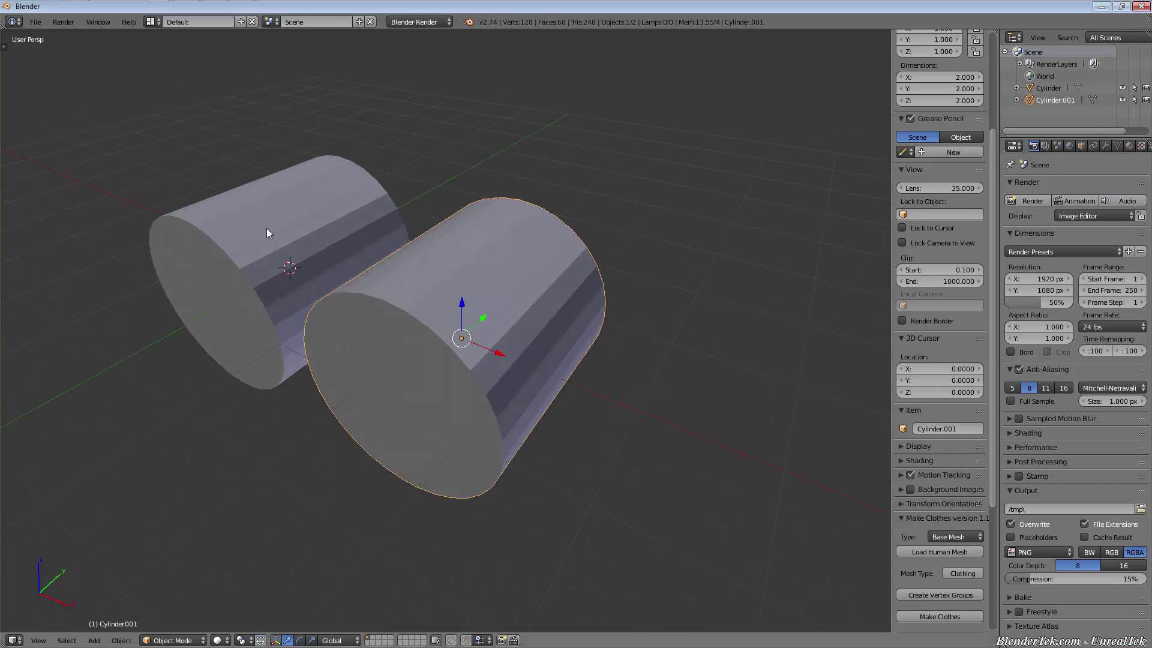
pyautogui.click(267, 229)
pyautogui.rightClick(267, 230)
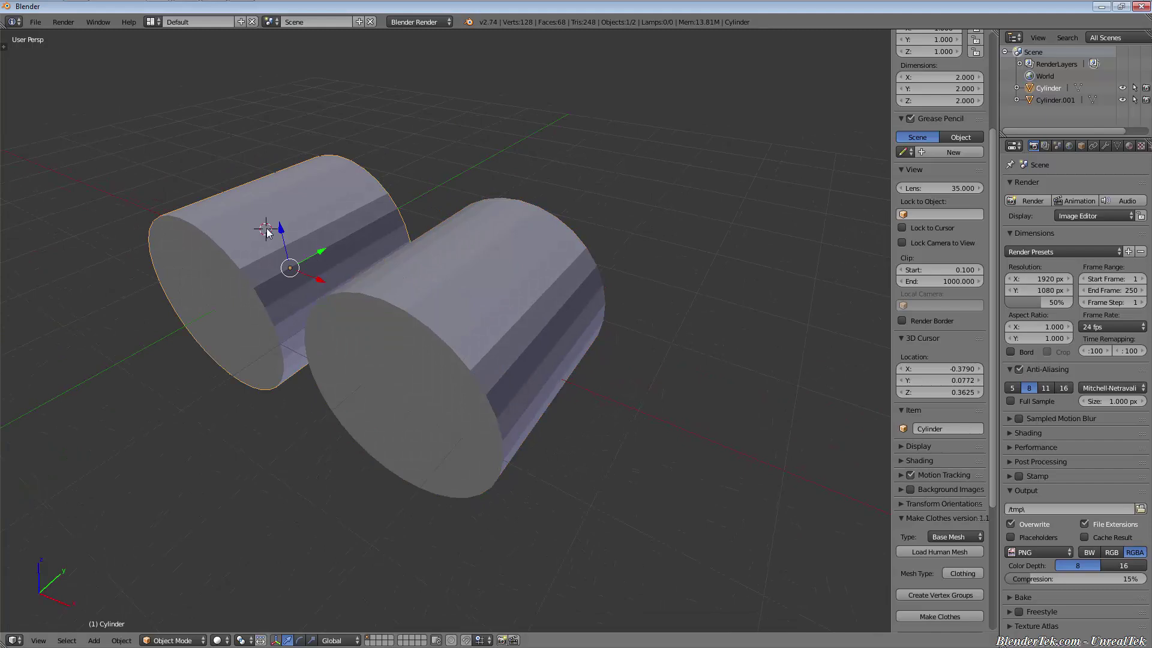
pyautogui.rightClick(468, 321)
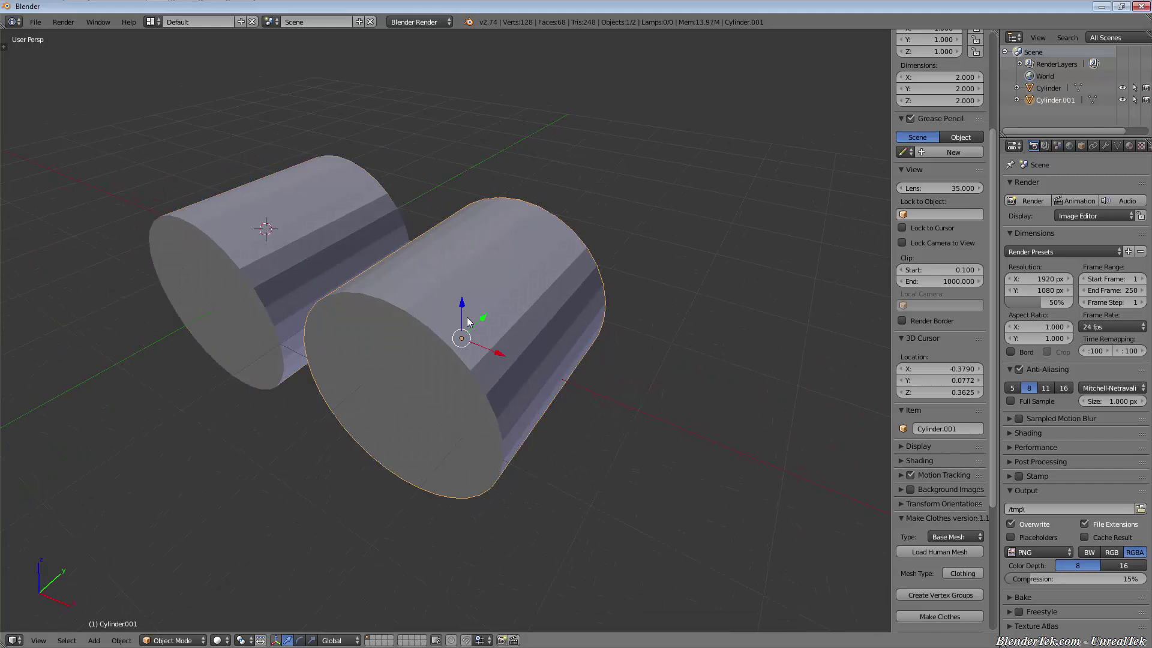
pyautogui.moveTo(459, 309); pyautogui.dragTo(433, 340, button='middle')
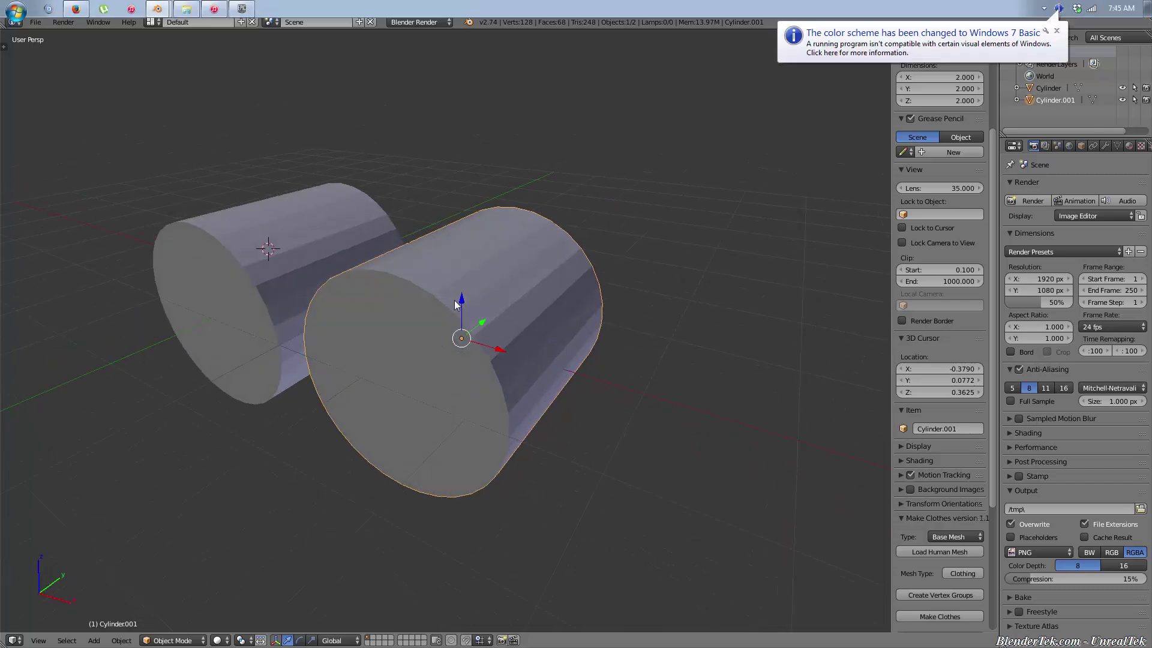
pyautogui.moveTo(456, 305); pyautogui.dragTo(356, 259, button='middle')
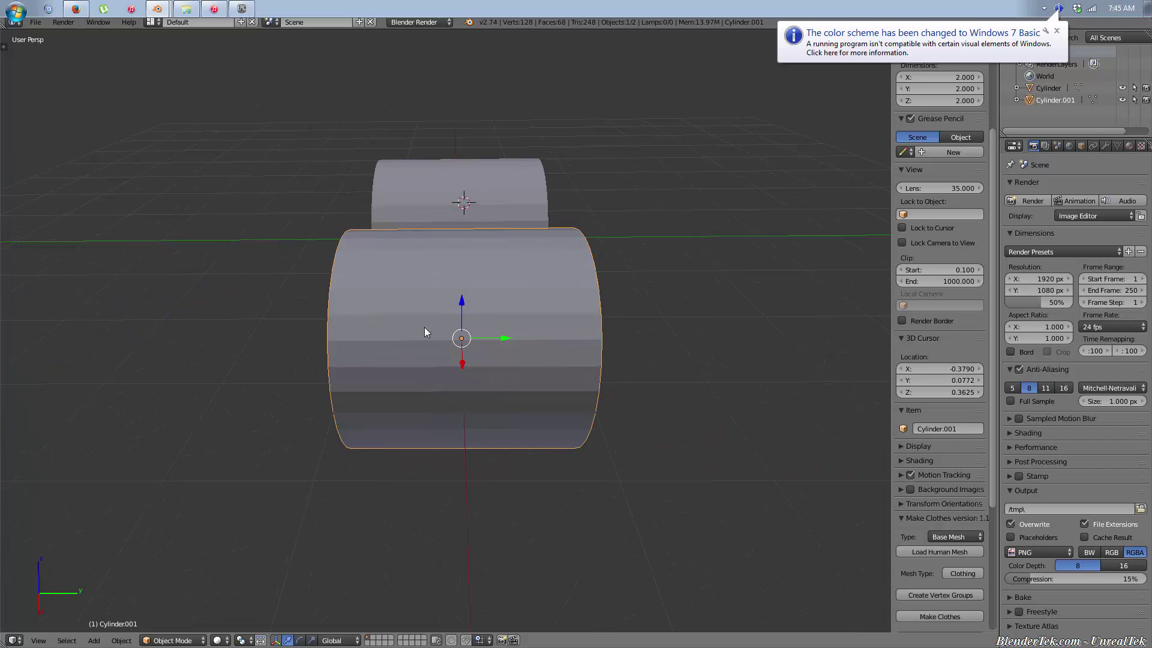
pyautogui.moveTo(488, 283); pyautogui.dragTo(450, 366, button='middle')
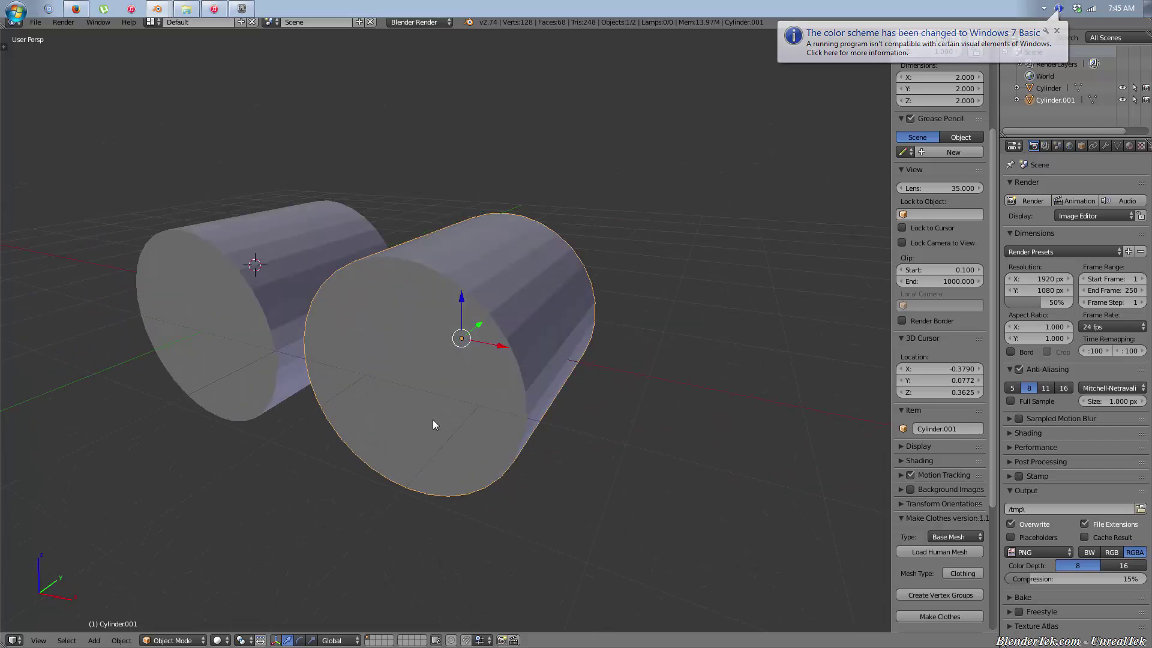
pyautogui.press('Tab')
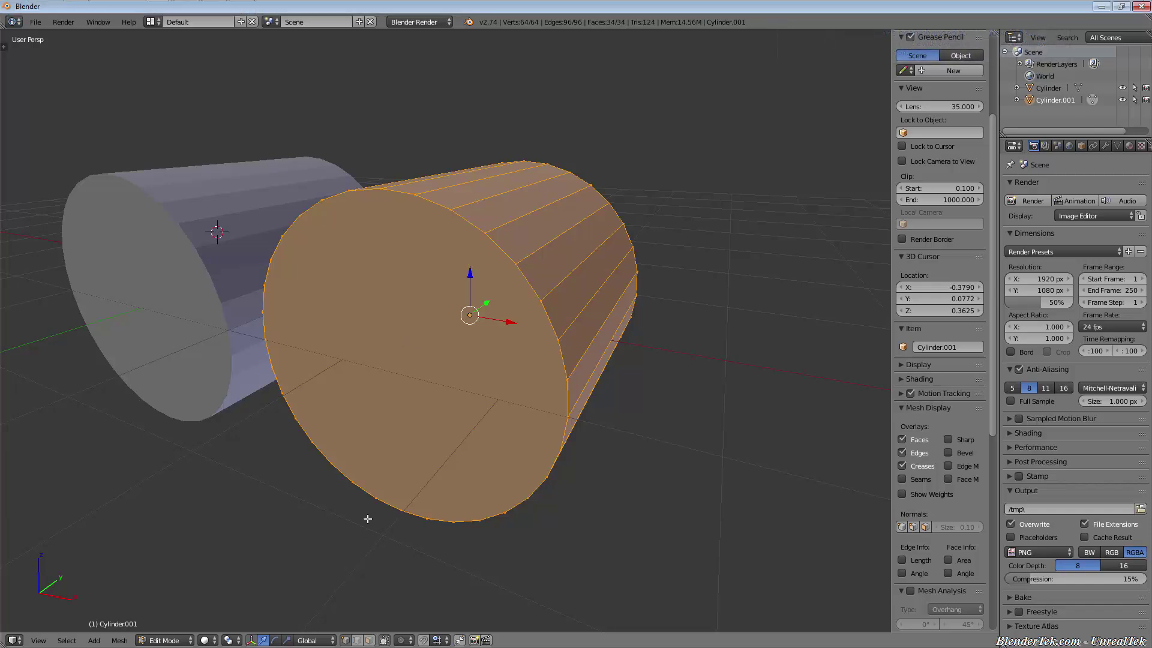
# Step: Delete the front cap face of Cylinder.001
pyautogui.hotkey('ctrl', 'r')
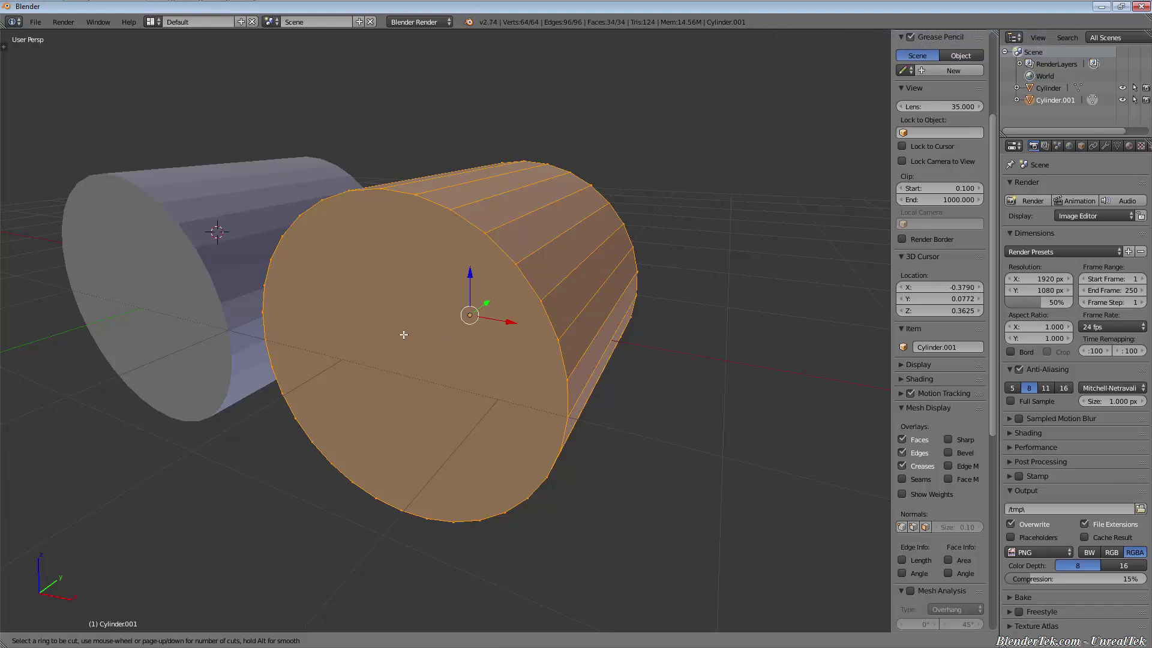
pyautogui.press('Escape')
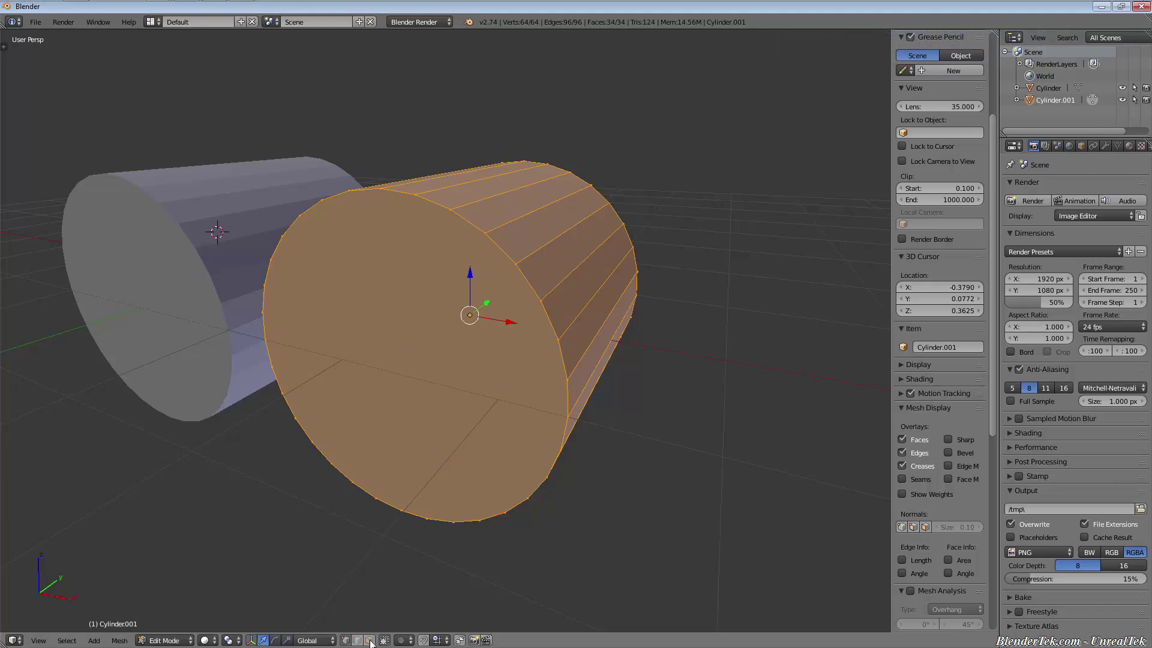
pyautogui.click(371, 642)
pyautogui.rightClick(391, 376)
pyautogui.press('x')
pyautogui.click(384, 397)
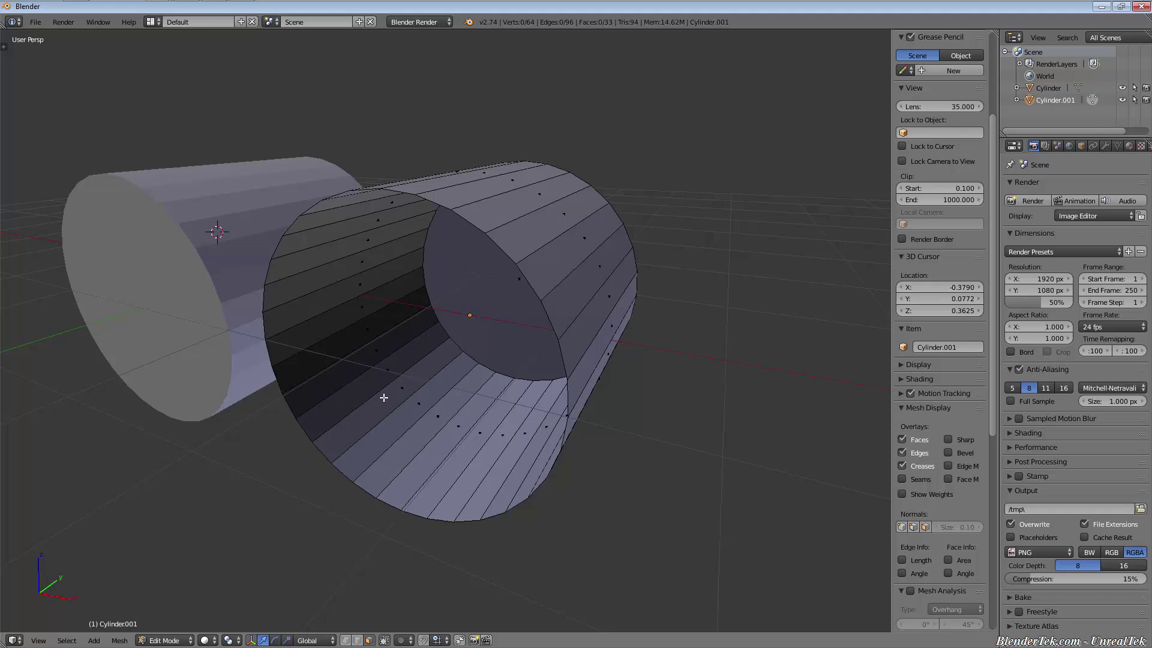
# Step: Extrude the open rim edge loop, shrink it inward, and slide it along Y
pyautogui.click(358, 641)
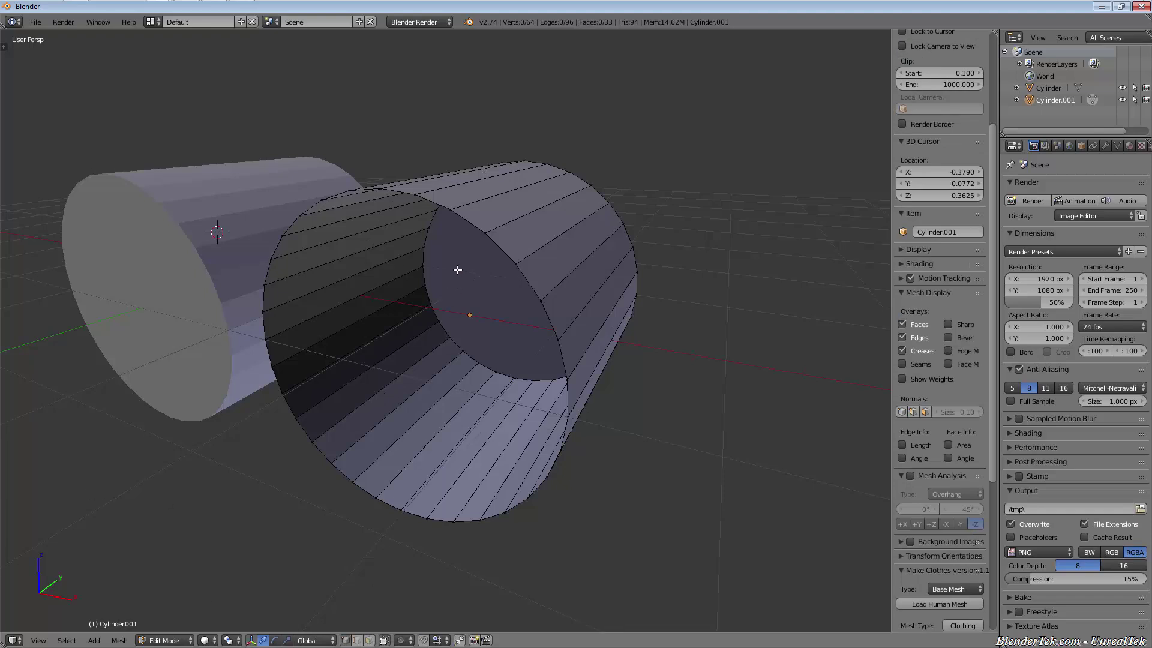
pyautogui.keyDown('alt'); pyautogui.rightClick(473, 227); pyautogui.keyUp('alt')
pyautogui.moveTo(474, 227)
pyautogui.mouseDown(button='middle')
pyautogui.moveTo(496, 311)
pyautogui.moveTo(624, 256)
pyautogui.moveTo(537, 201)
pyautogui.moveTo(442, 246)
pyautogui.moveTo(462, 252)
pyautogui.moveTo(492, 235)
pyautogui.moveTo(478, 240)
pyautogui.mouseUp(button='middle')
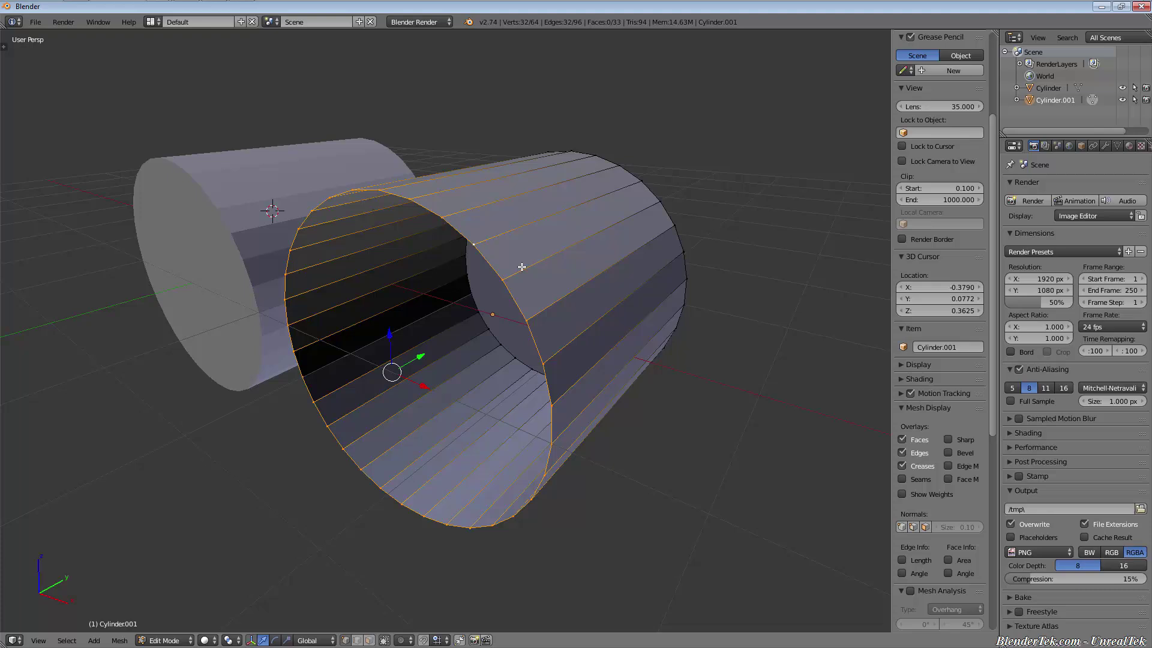
pyautogui.press('e')
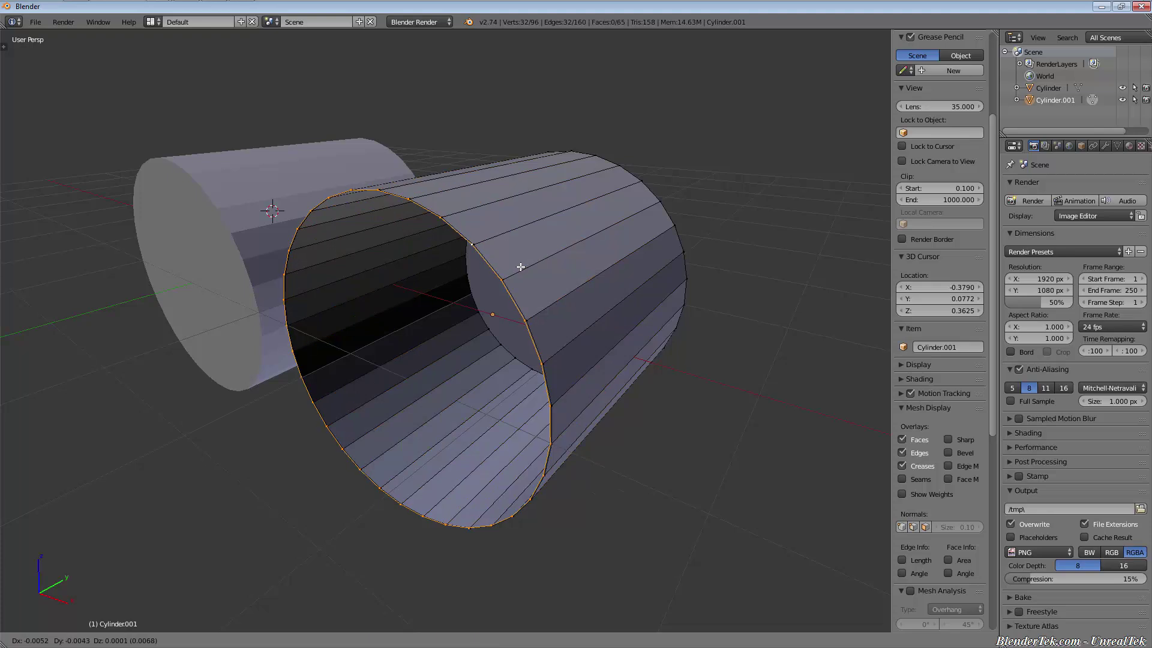
pyautogui.rightClick(520, 266)
pyautogui.press('s')
pyautogui.click(547, 343)
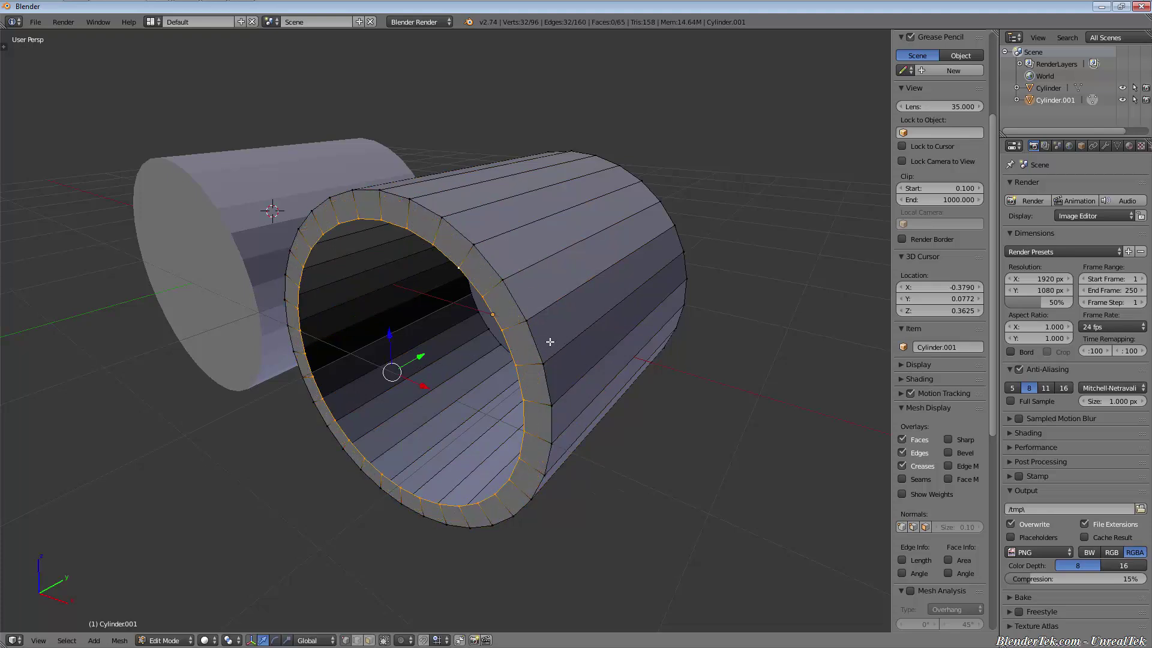
pyautogui.moveTo(551, 341); pyautogui.dragTo(455, 322, button='middle')
pyautogui.press('g')
pyautogui.press('y')
pyautogui.click(526, 347)
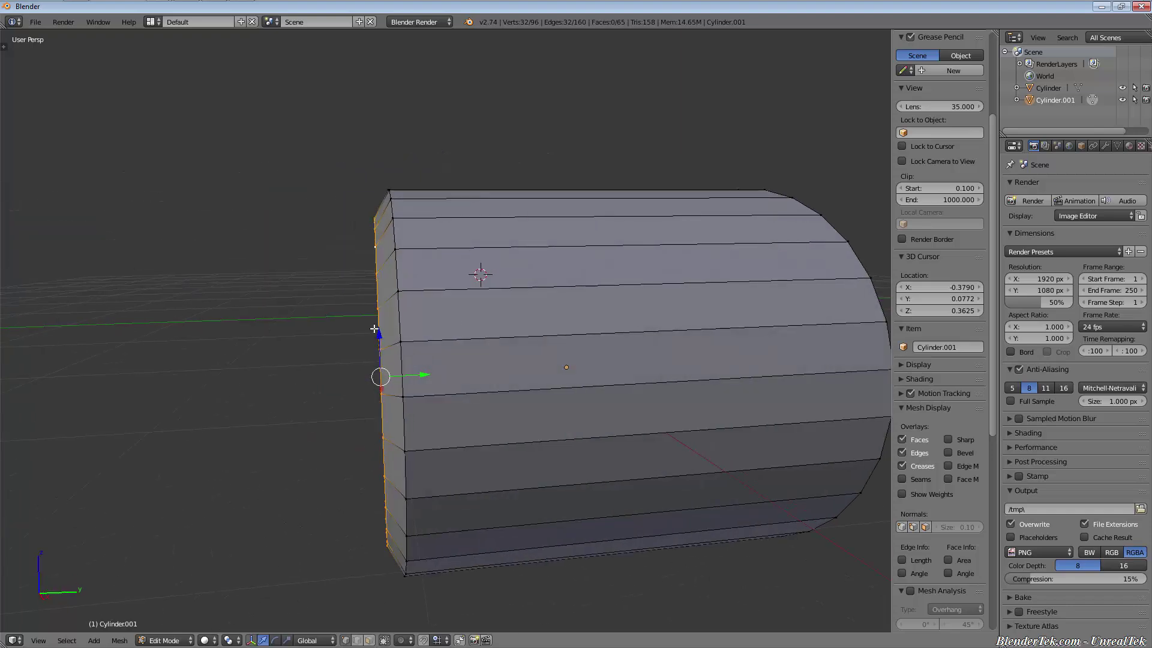
# Step: In Right Ortho view, move the front loop out, then extrude and scale it smaller
pyautogui.press('KP_3')
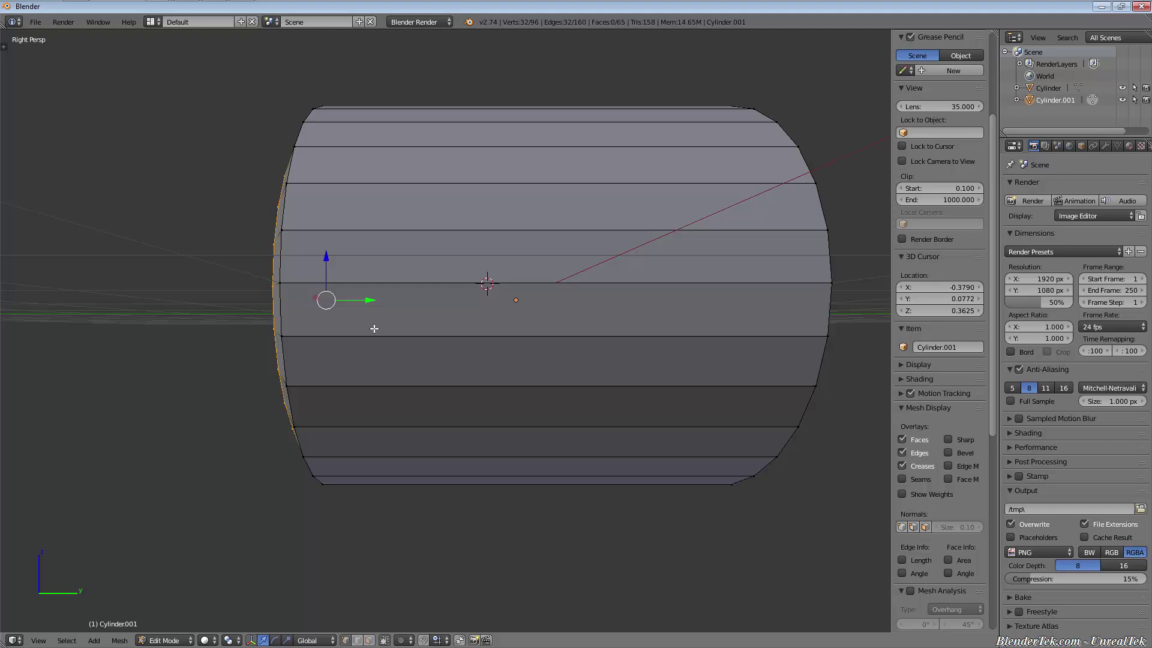
pyautogui.press('KP_5')
pyautogui.scroll(5, 302, 312)
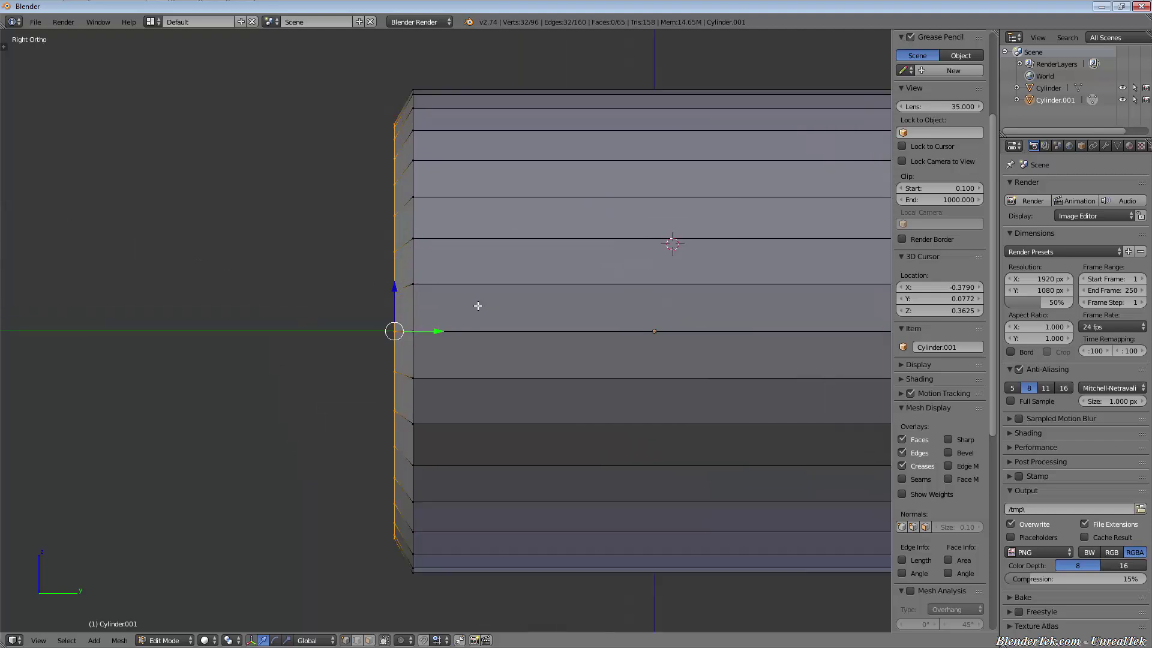
pyautogui.press('g')
pyautogui.click(509, 332)
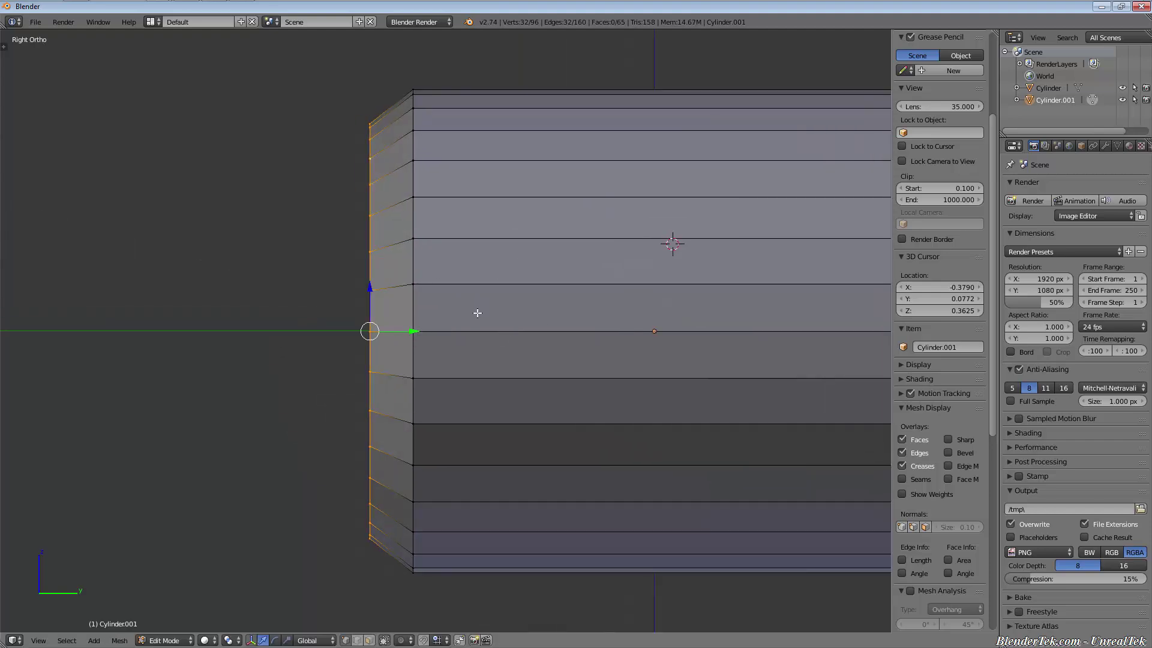
pyautogui.press('e')
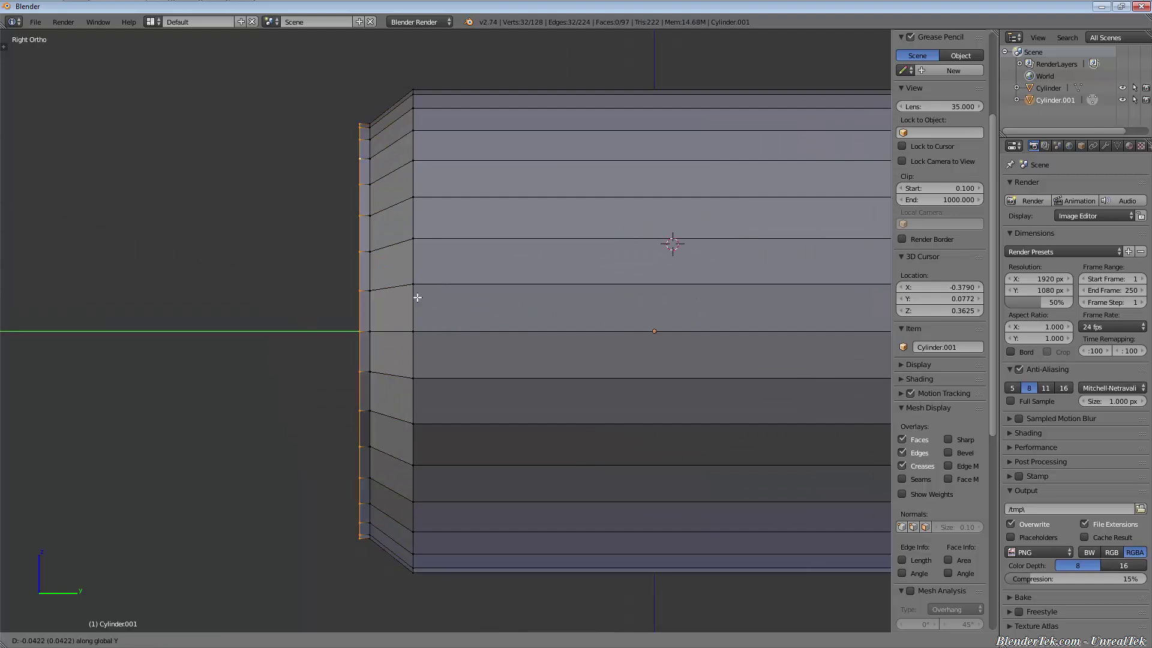
pyautogui.click(393, 313)
pyautogui.press('s')
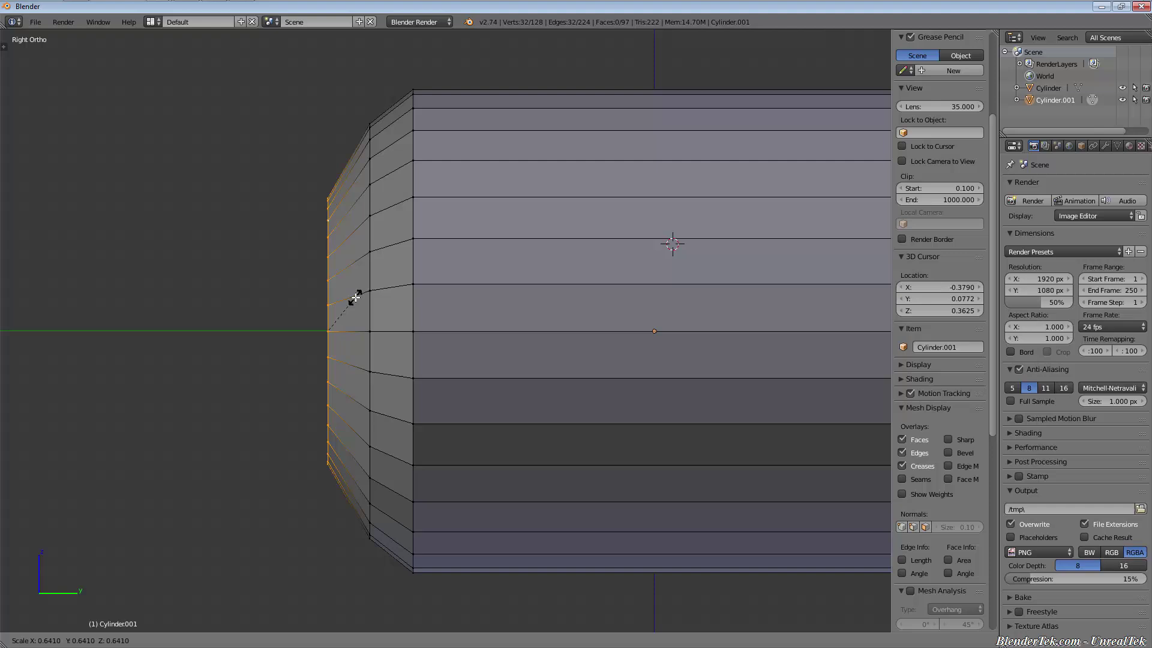
pyautogui.click(356, 297)
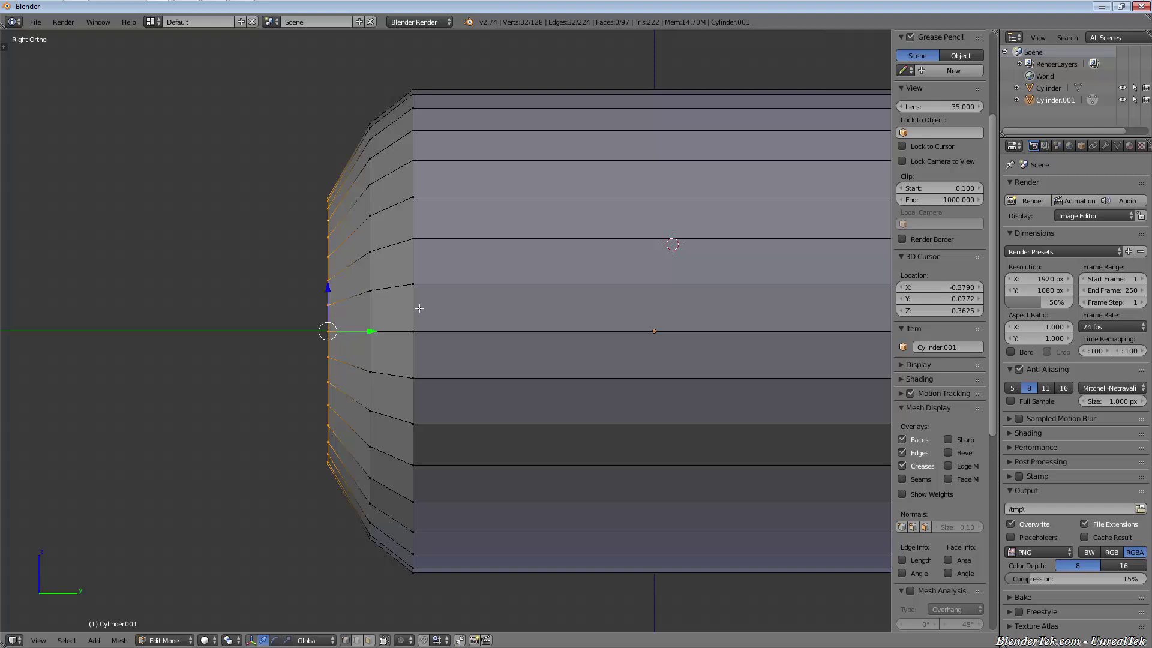
# Step: Extrude and scale the loop again, down almost to a point for the bullet tip
pyautogui.press('e')
pyautogui.click(369, 312)
pyautogui.press('s')
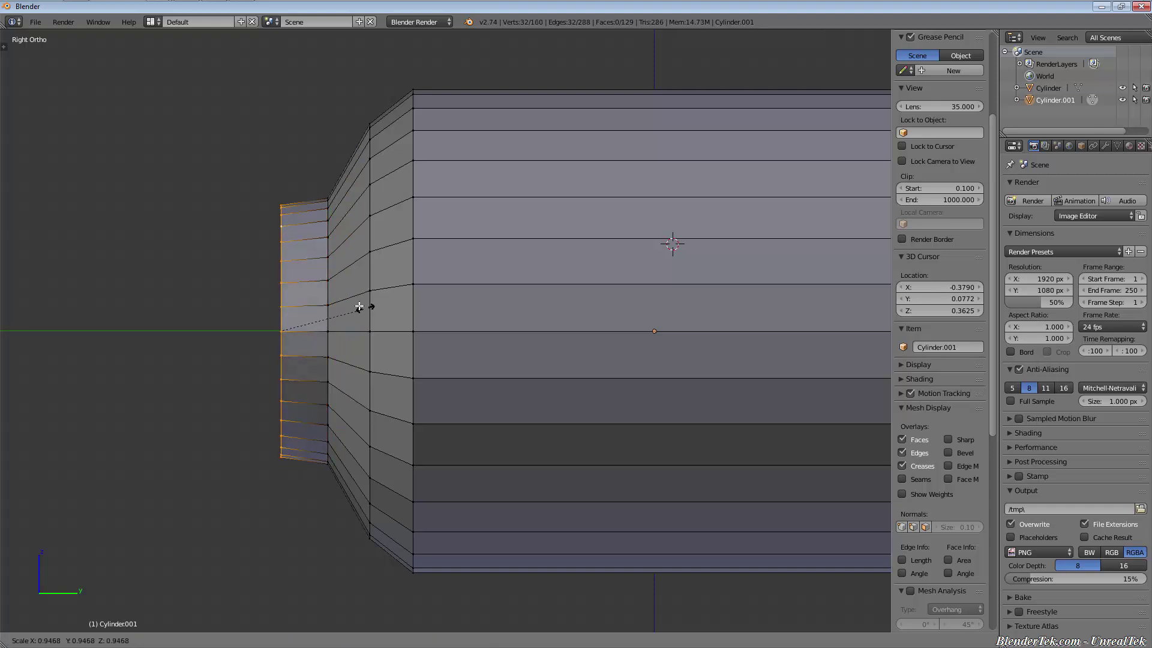
pyautogui.click(283, 306)
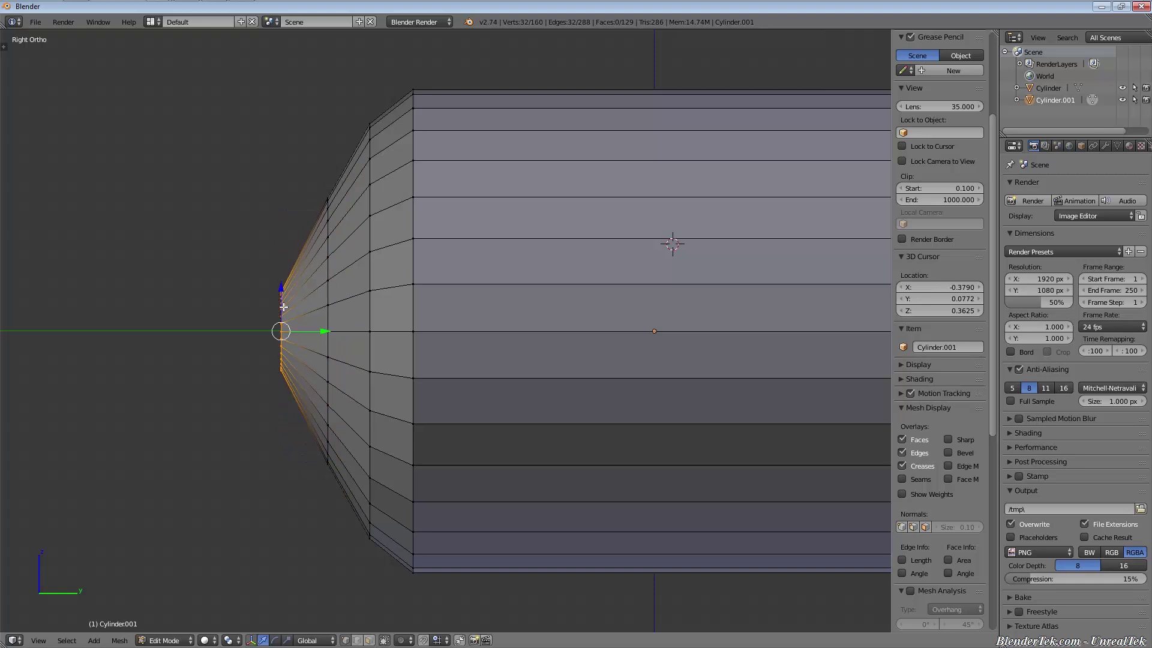
pyautogui.press('s')
pyautogui.click(306, 307)
pyautogui.moveTo(306, 307); pyautogui.dragTo(341, 337, button='middle')
# Step: Fill the tip loop with a face and return to Object Mode
pyautogui.press('f')
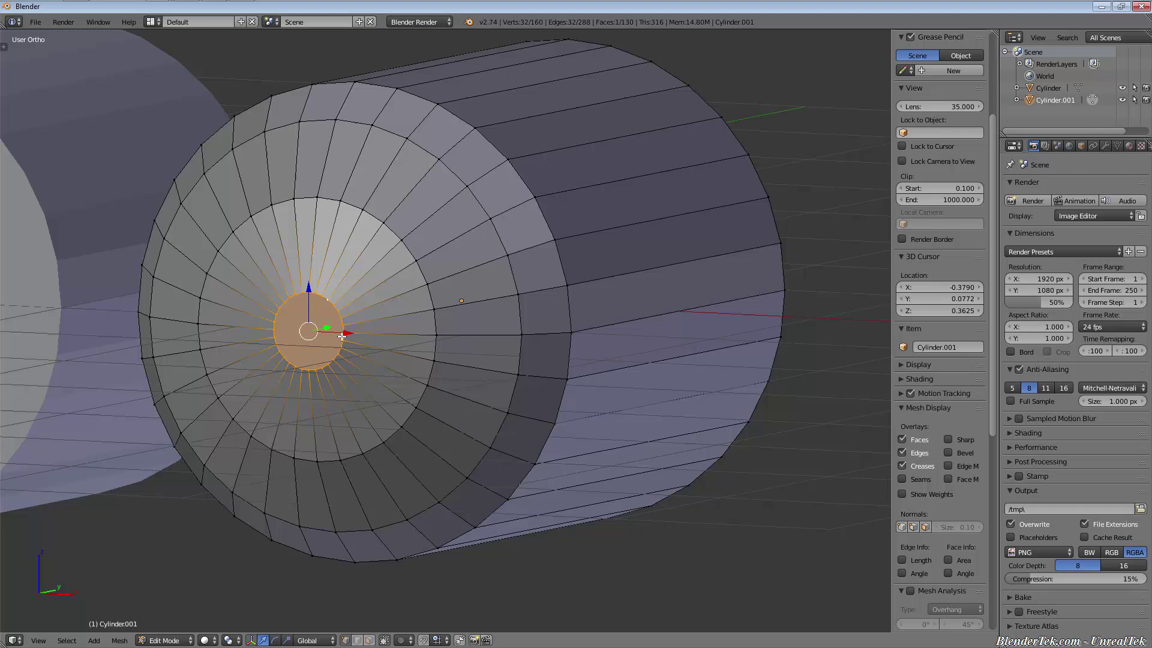
pyautogui.press('a')
pyautogui.press('Tab')
pyautogui.scroll(-3, 470, 287)
pyautogui.moveTo(471, 291)
pyautogui.mouseDown(button='middle')
pyautogui.moveTo(454, 312)
pyautogui.moveTo(416, 322)
pyautogui.moveTo(470, 301)
pyautogui.moveTo(461, 305)
pyautogui.mouseUp(button='middle')
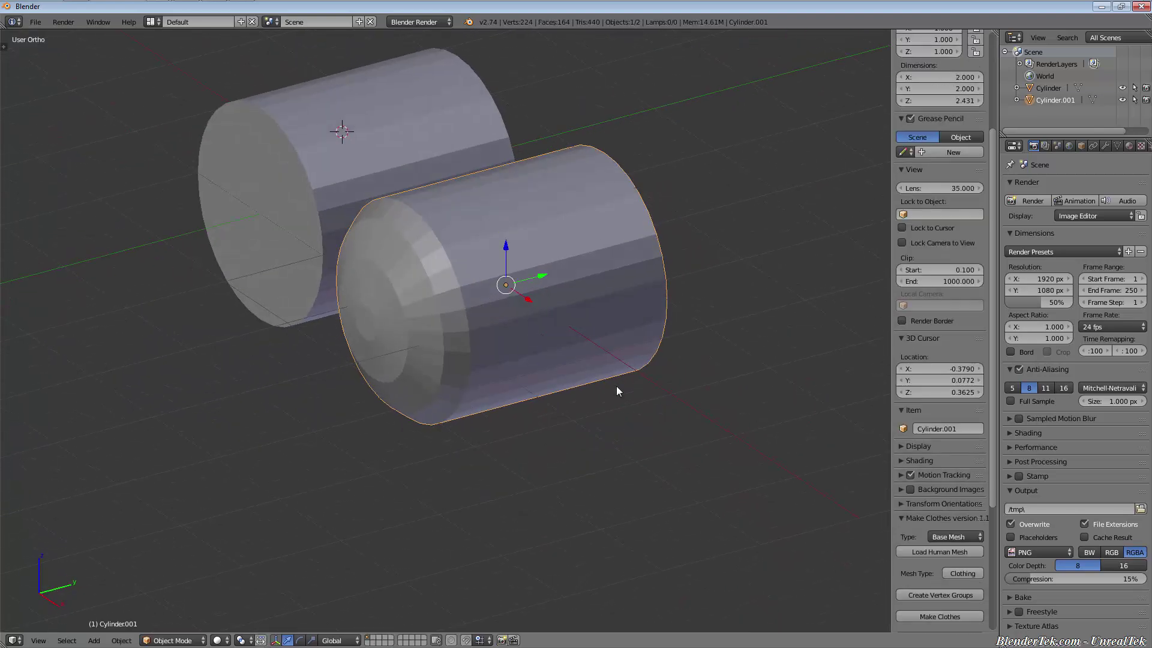
# Step: Scale the bullet to about 0.703, then slim it with Y locked to 0.515 × 0.515 × 1.708
pyautogui.press('s')
pyautogui.rightClick(545, 326)
pyautogui.moveTo(545, 326); pyautogui.dragTo(508, 301, button='middle')
pyautogui.press('s')
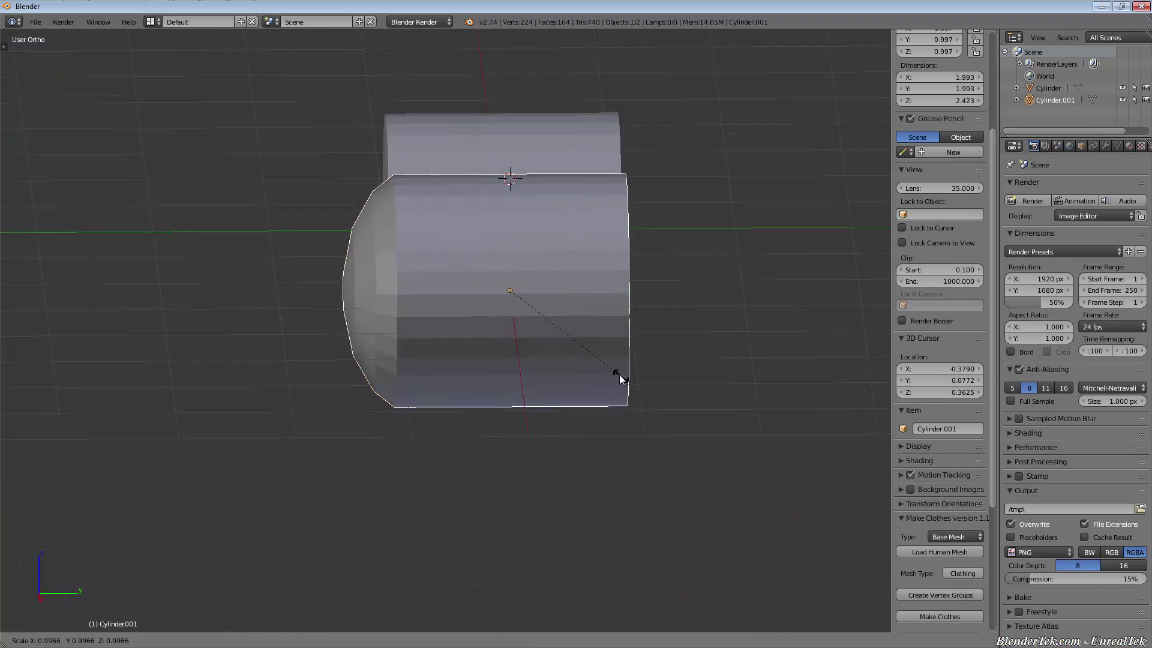
pyautogui.click(596, 346)
pyautogui.press('s')
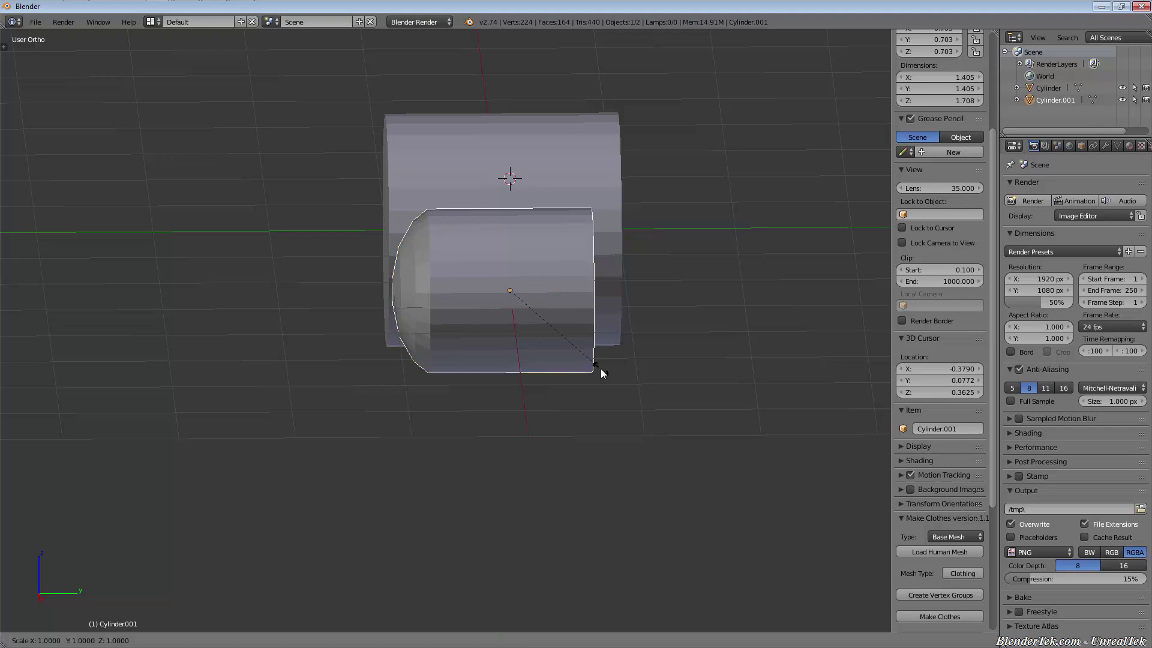
pyautogui.hotkey('shift', 'y')
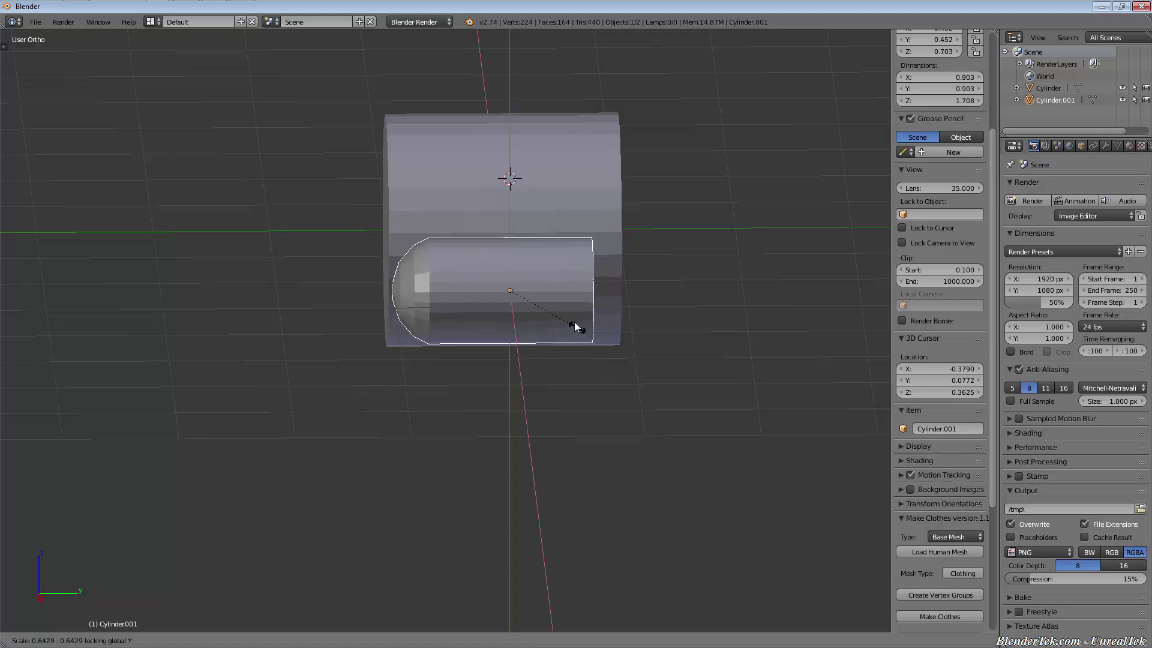
pyautogui.click(567, 295)
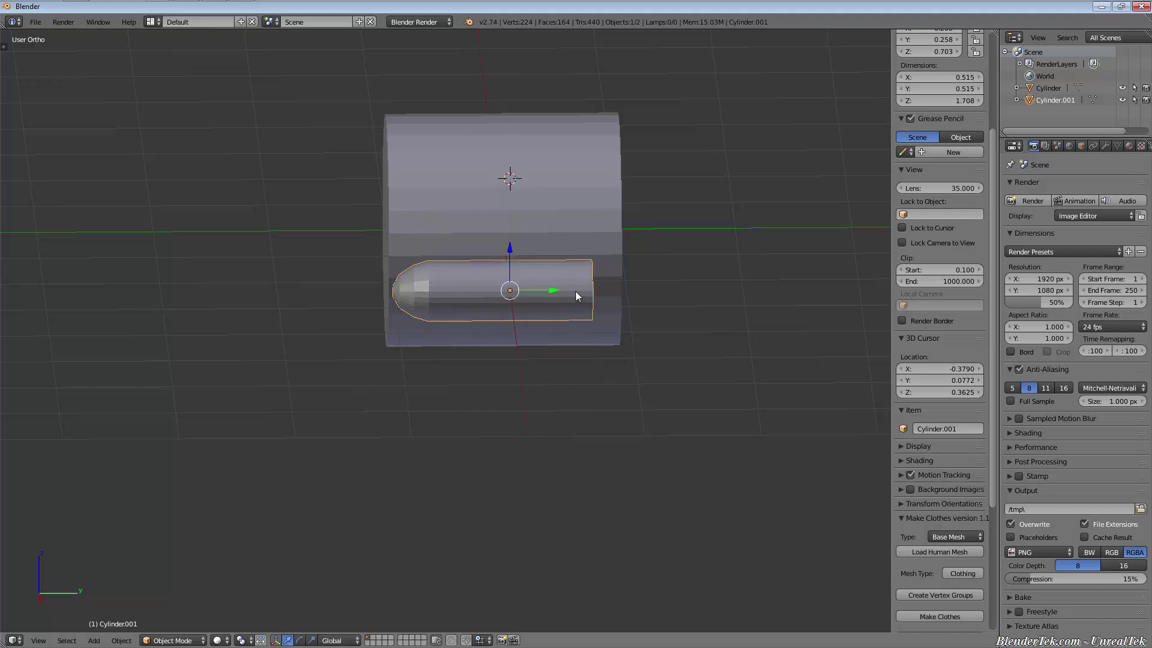
pyautogui.moveTo(575, 290); pyautogui.dragTo(557, 480, button='middle')
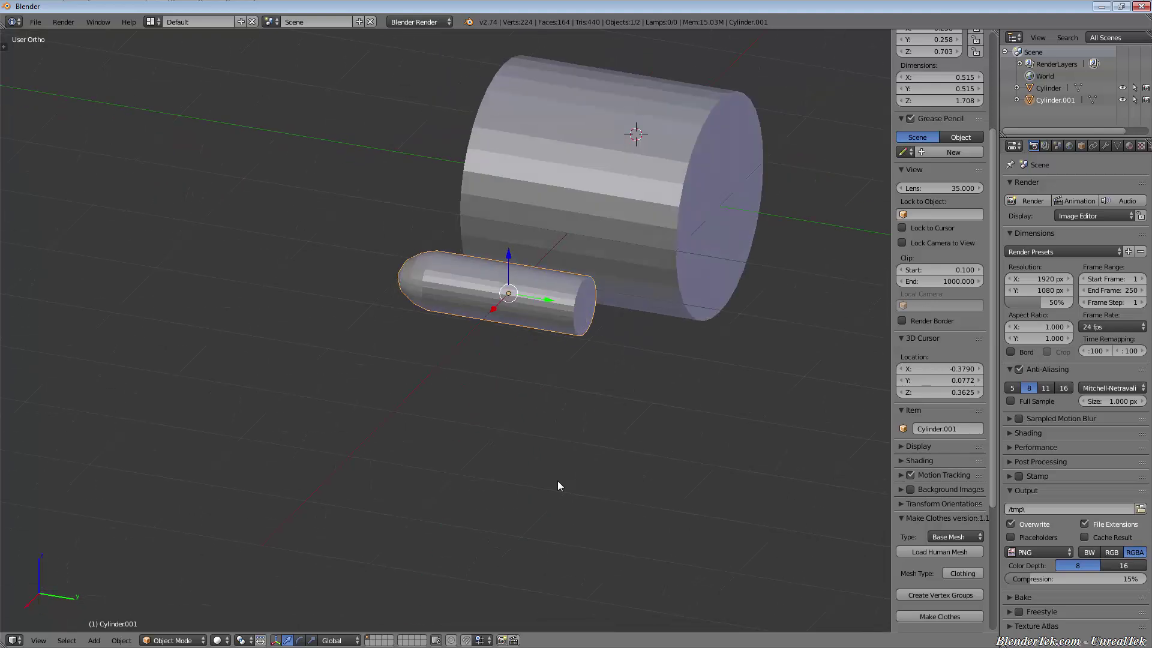
# Step: Set snapping to Closest and slide the slim bullet along Y beside the large cylinder
pyautogui.click(479, 639)
pyautogui.click(505, 613)
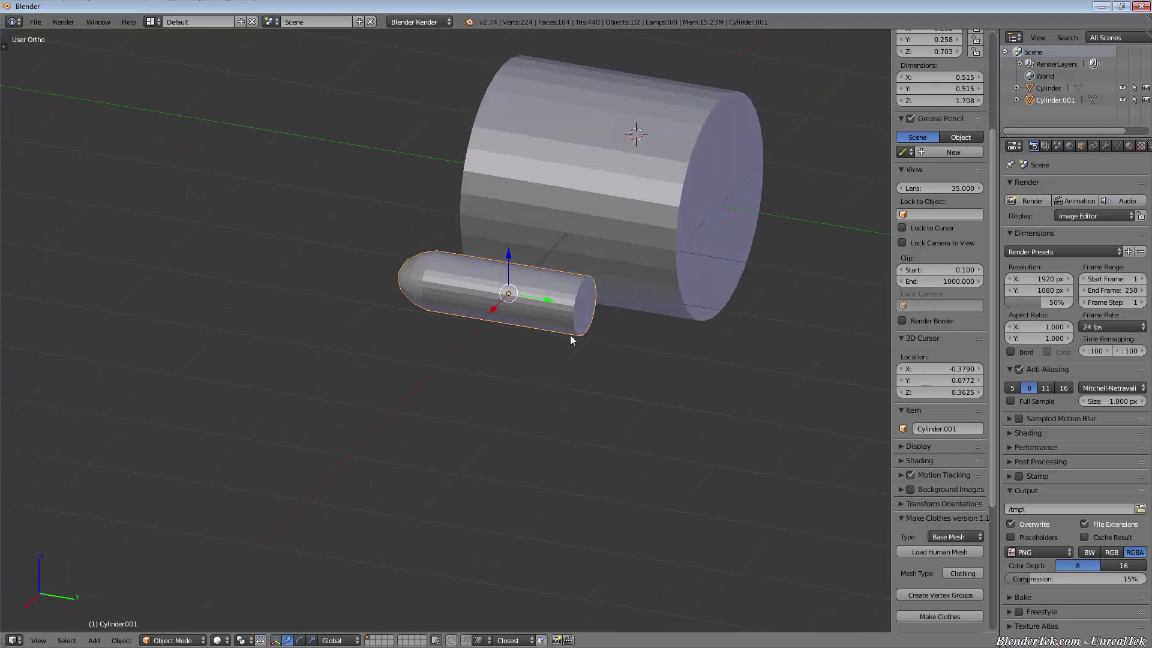
pyautogui.scroll(3, 599, 297)
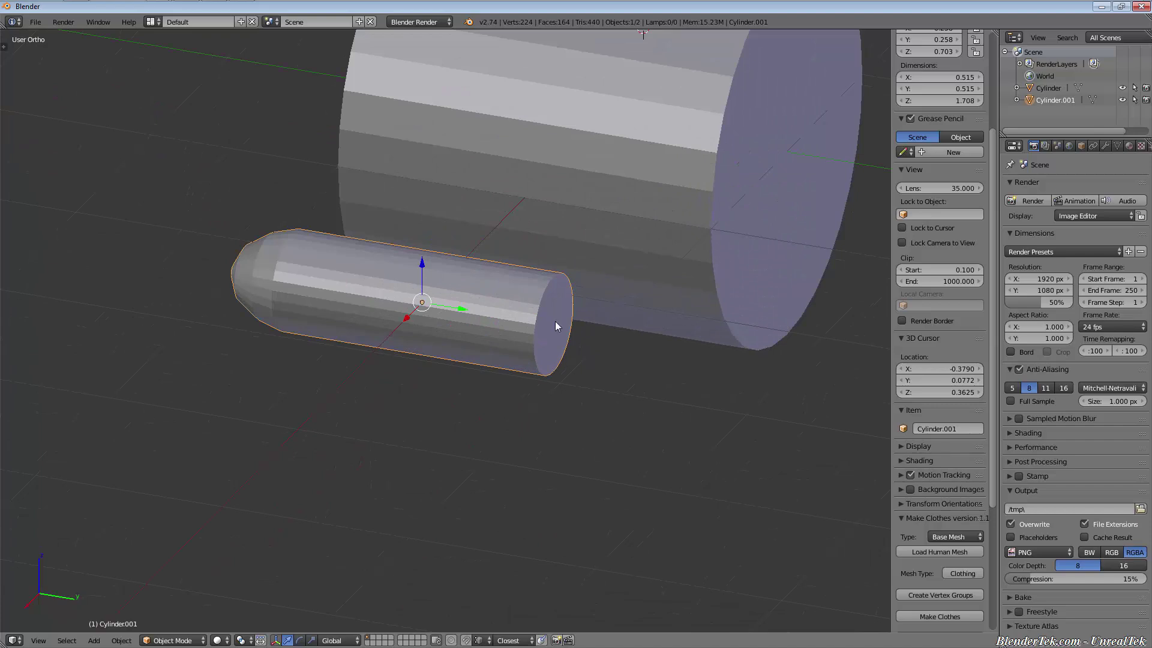
pyautogui.press('g')
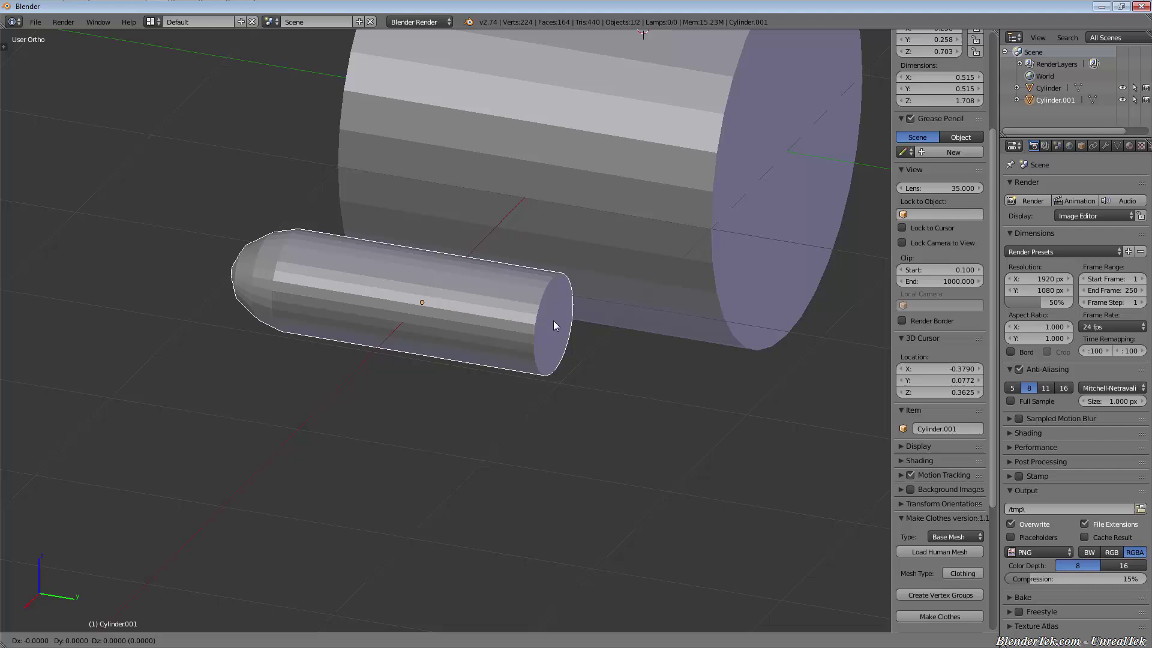
pyautogui.press('y')
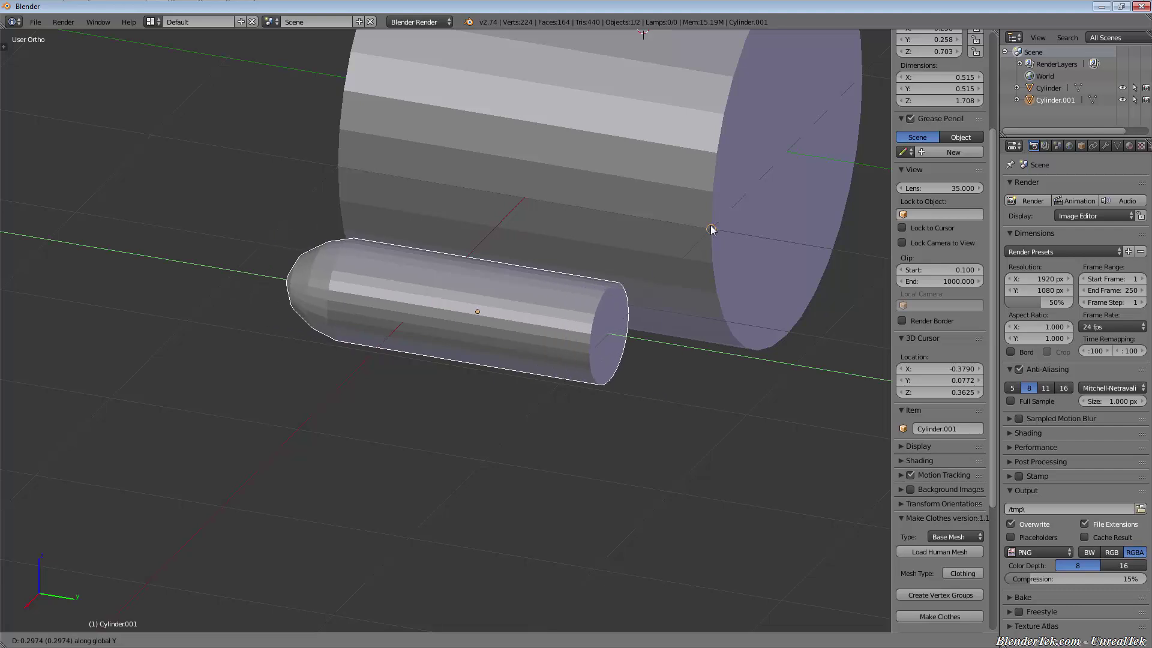
pyautogui.click(711, 230)
pyautogui.press('KP_3')
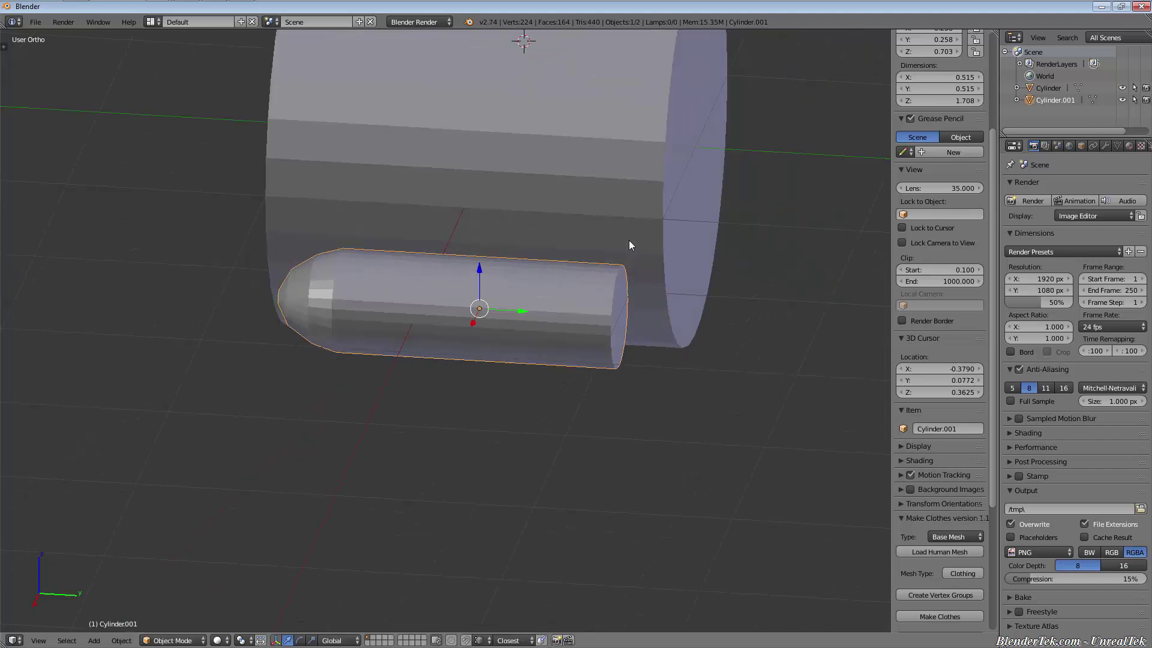
pyautogui.press('KP_8')
pyautogui.moveTo(639, 223); pyautogui.dragTo(491, 306, button='middle')
# Step: Delete the original large cylinder
pyautogui.scroll(3, 491, 306)
pyautogui.rightClick(542, 264)
pyautogui.press('Tab')
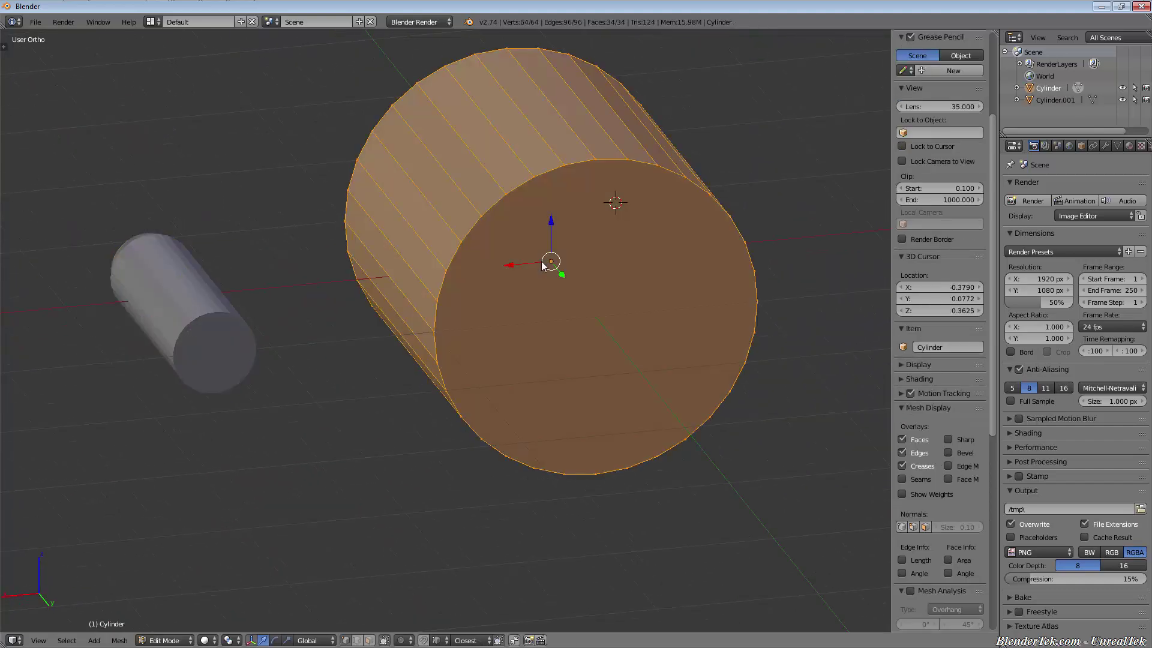
pyautogui.rightClick(520, 199)
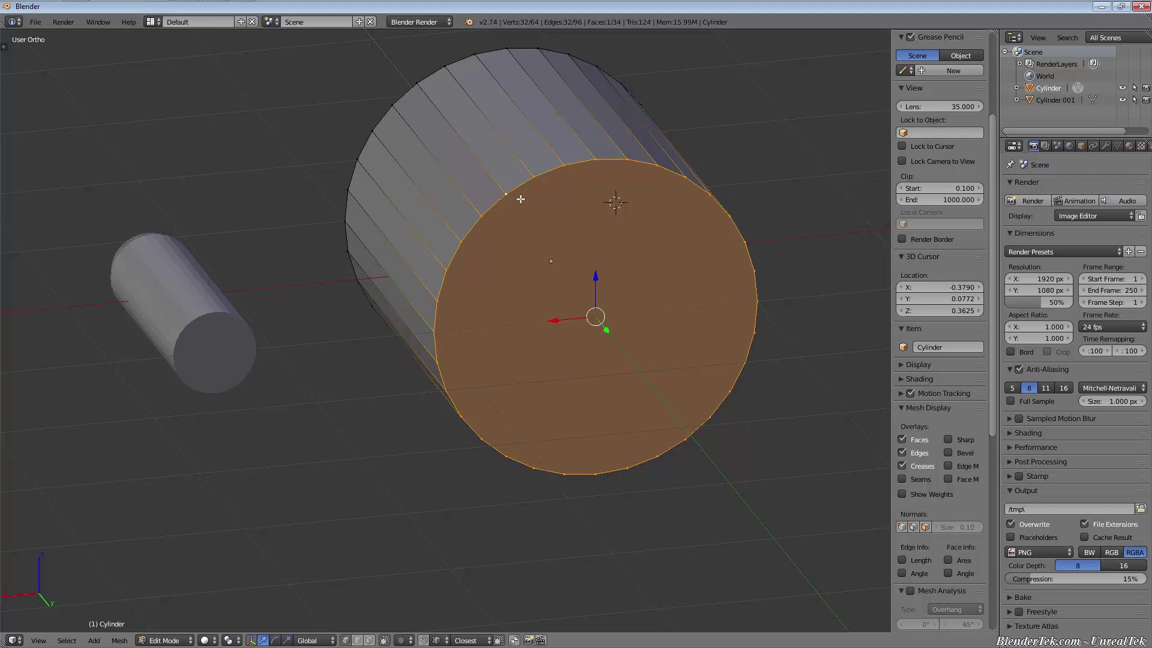
pyautogui.press('Tab')
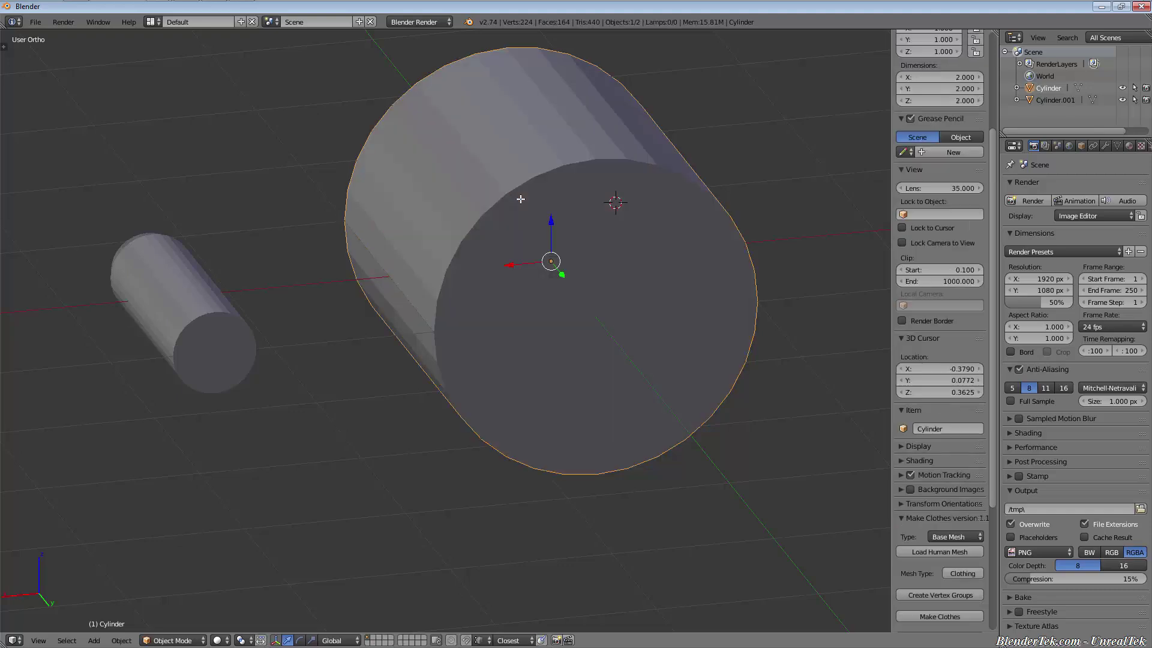
pyautogui.press('Delete')
# Step: Reset the cursor to world centre, add a 36-vertex cylinder, and rotate it 89° about X
pyautogui.hotkey('shift', 's')
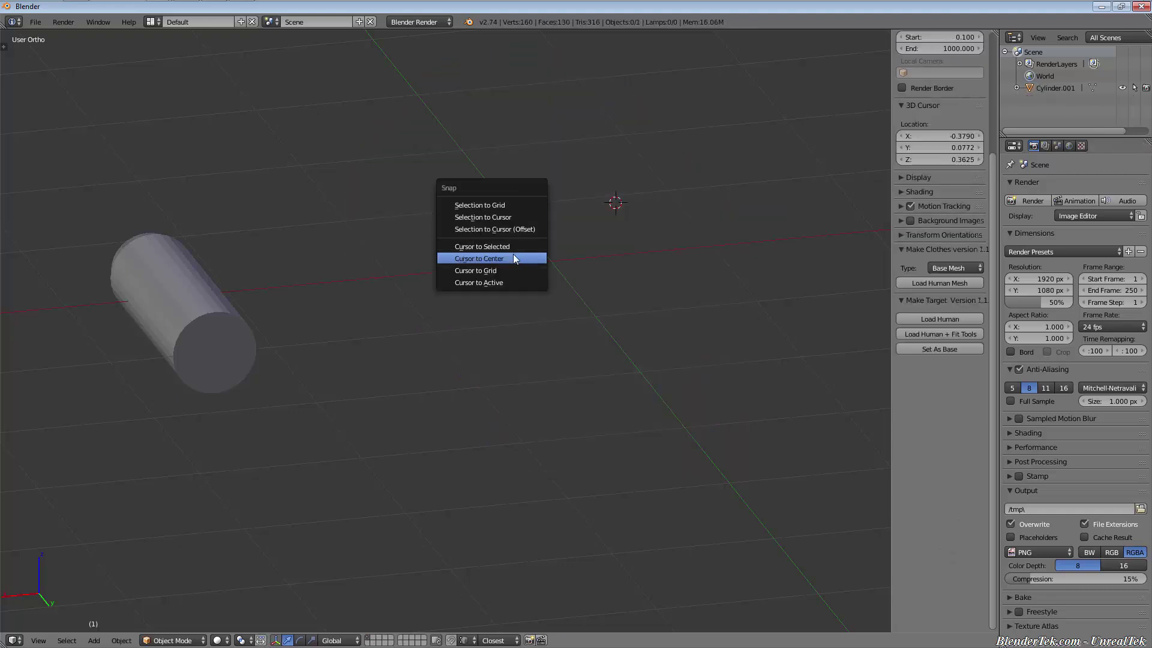
pyautogui.click(513, 258)
pyautogui.hotkey('shift', 'a')
pyautogui.moveTo(513, 254)
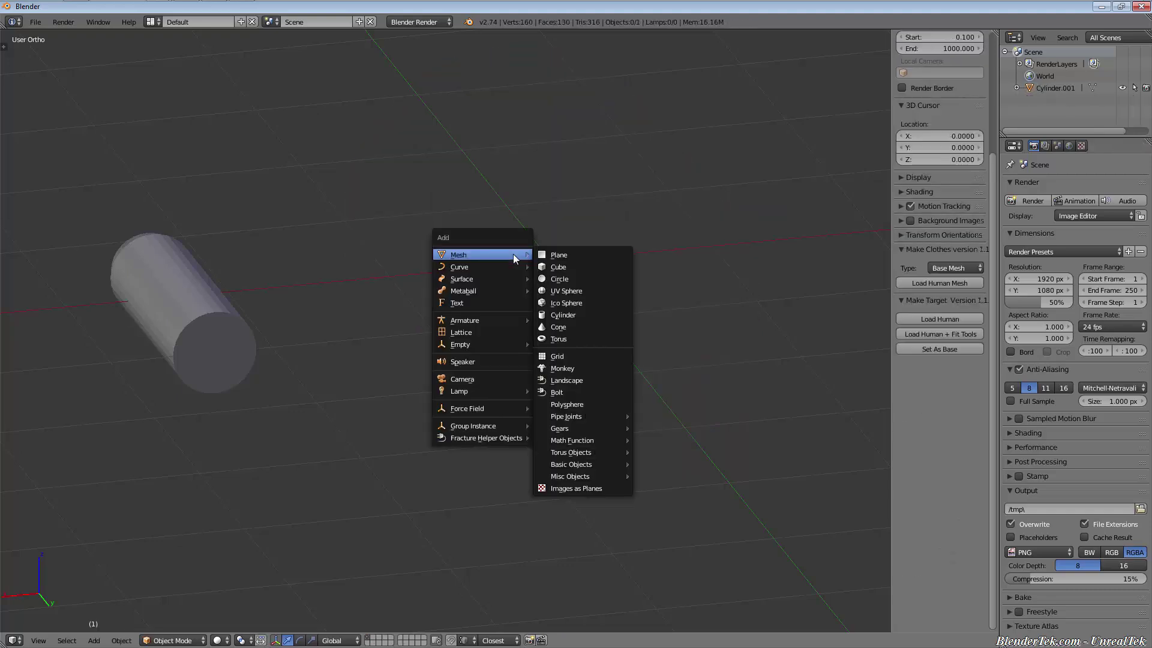
pyautogui.click(567, 311)
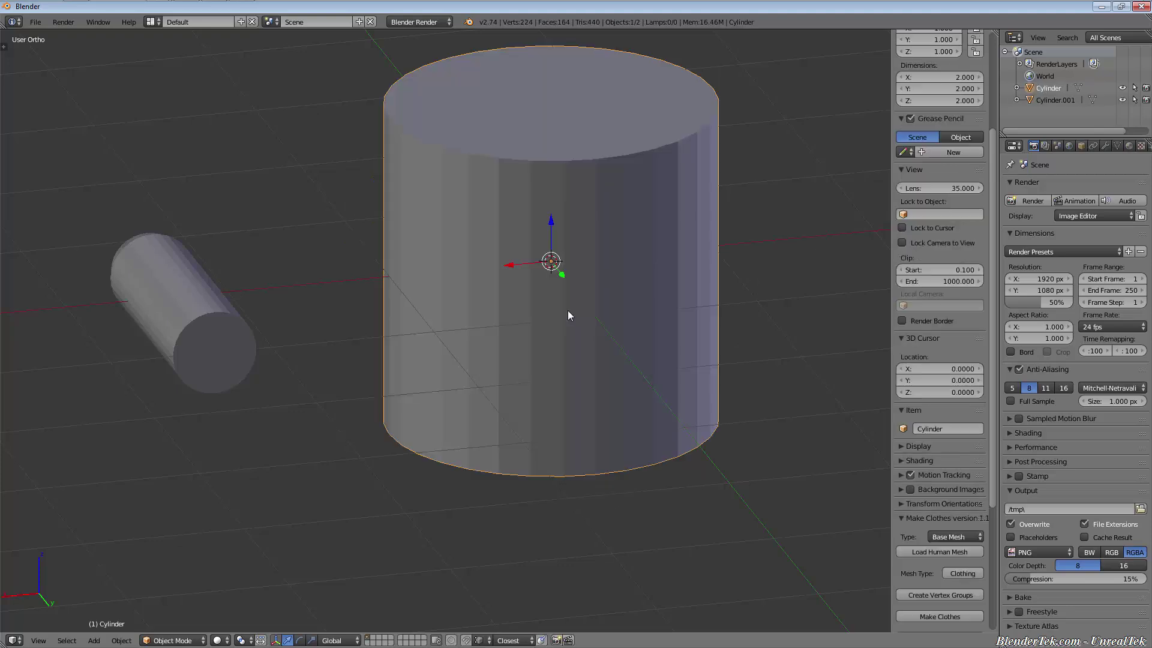
pyautogui.press('F6')
pyautogui.click(729, 331)
pyautogui.write('36')
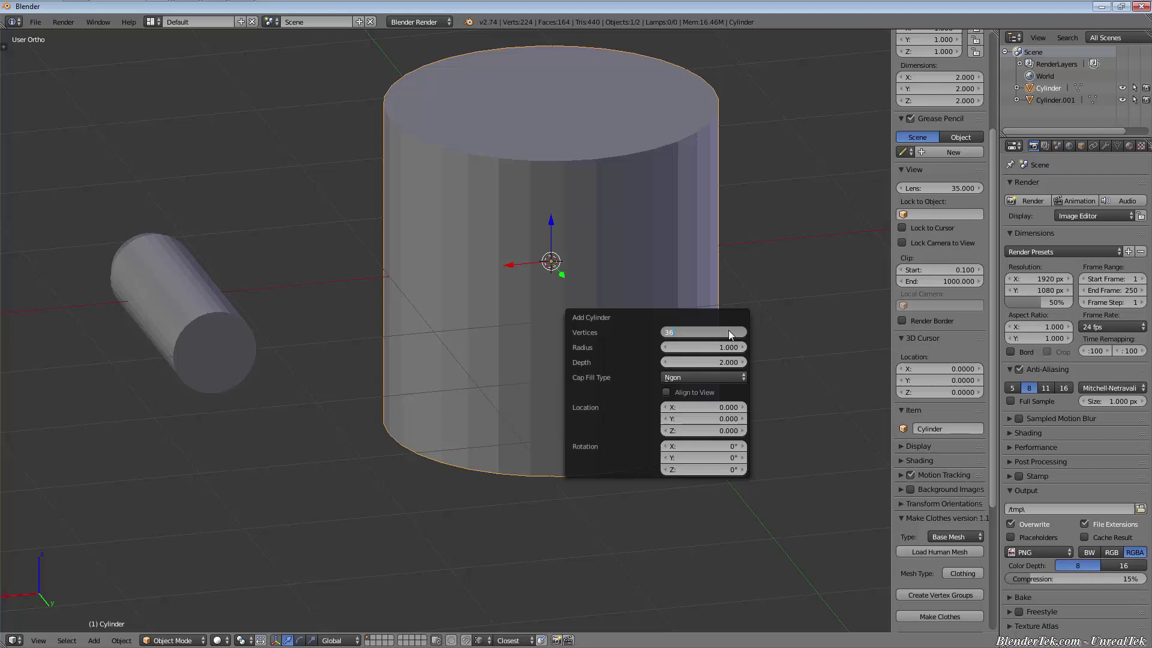
pyautogui.press('Return')
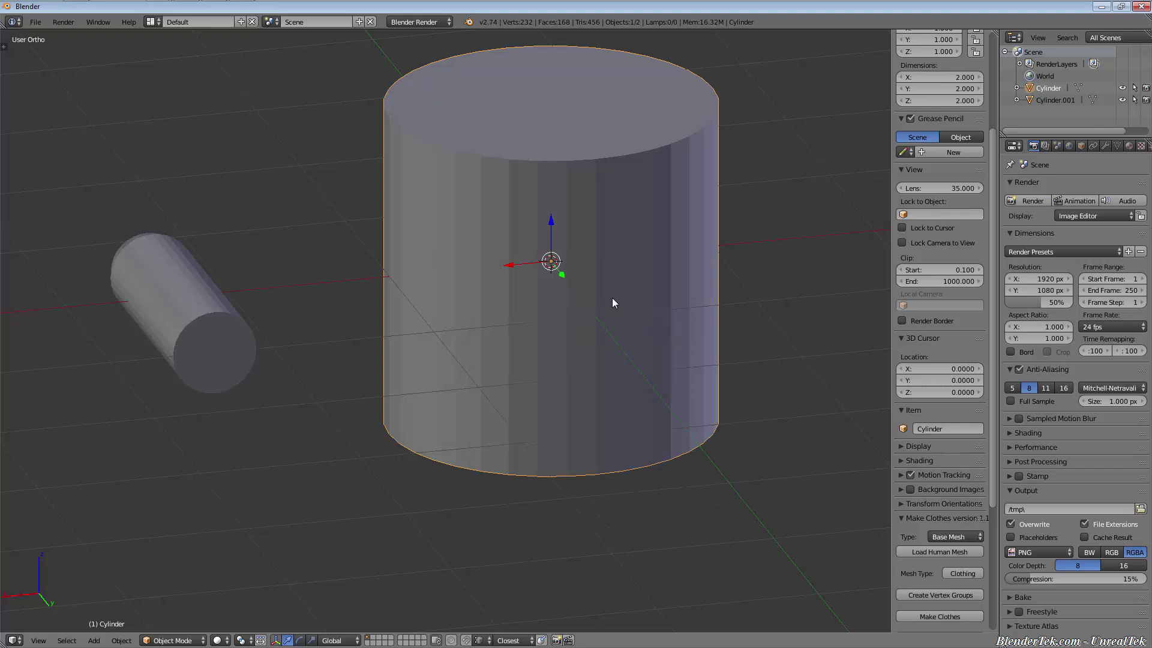
pyautogui.write('rx89')
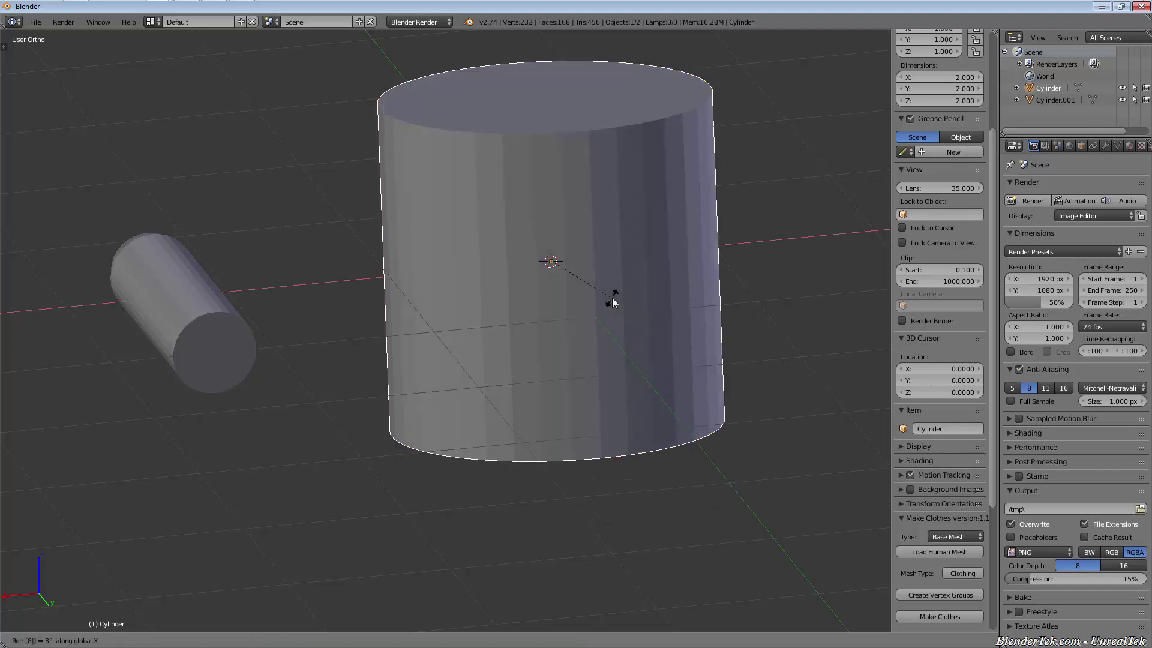
pyautogui.press('Return')
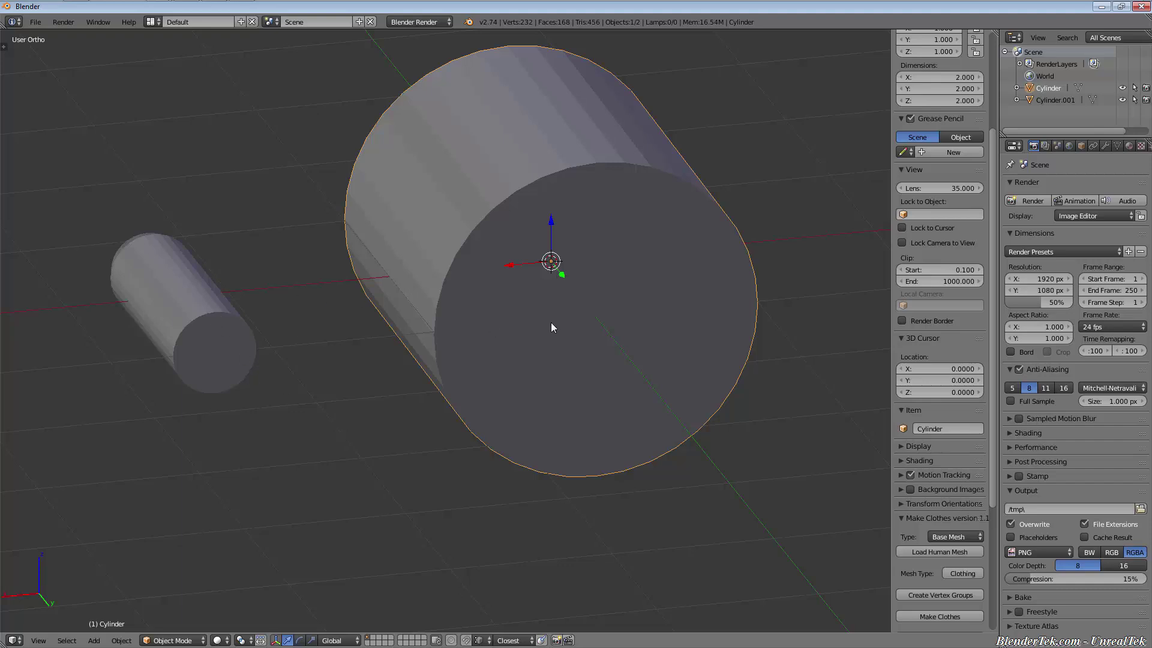
# Step: Snap the 3D cursor to a single rim vertex of the new cylinder
pyautogui.press('Tab')
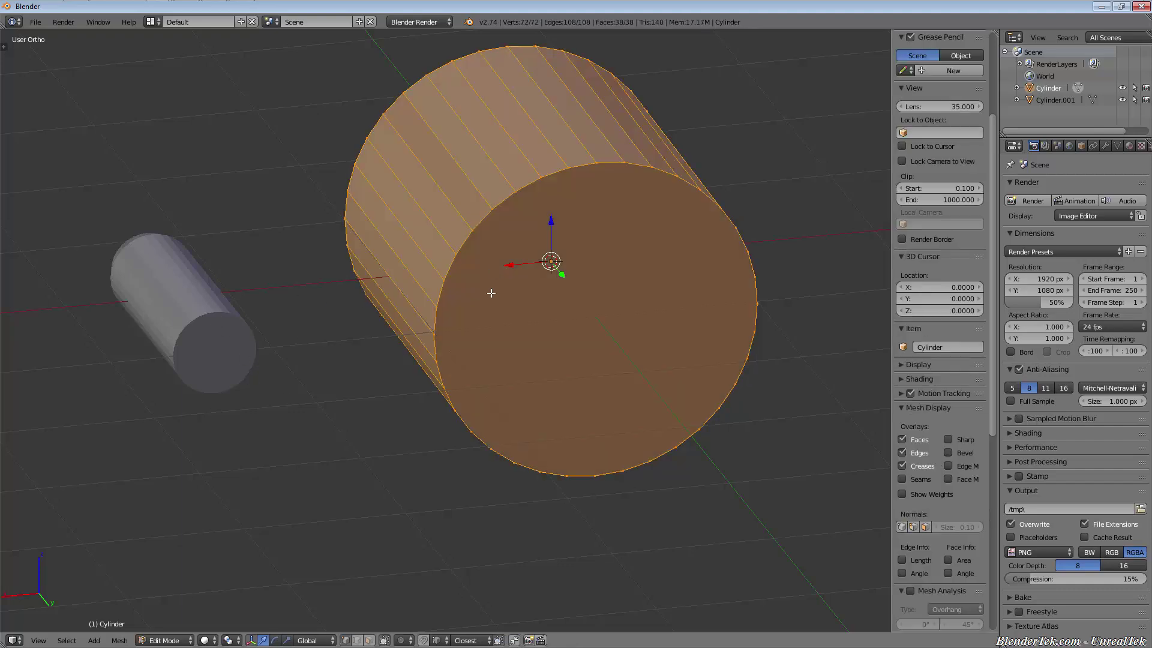
pyautogui.moveTo(478, 363); pyautogui.dragTo(447, 333, button='middle')
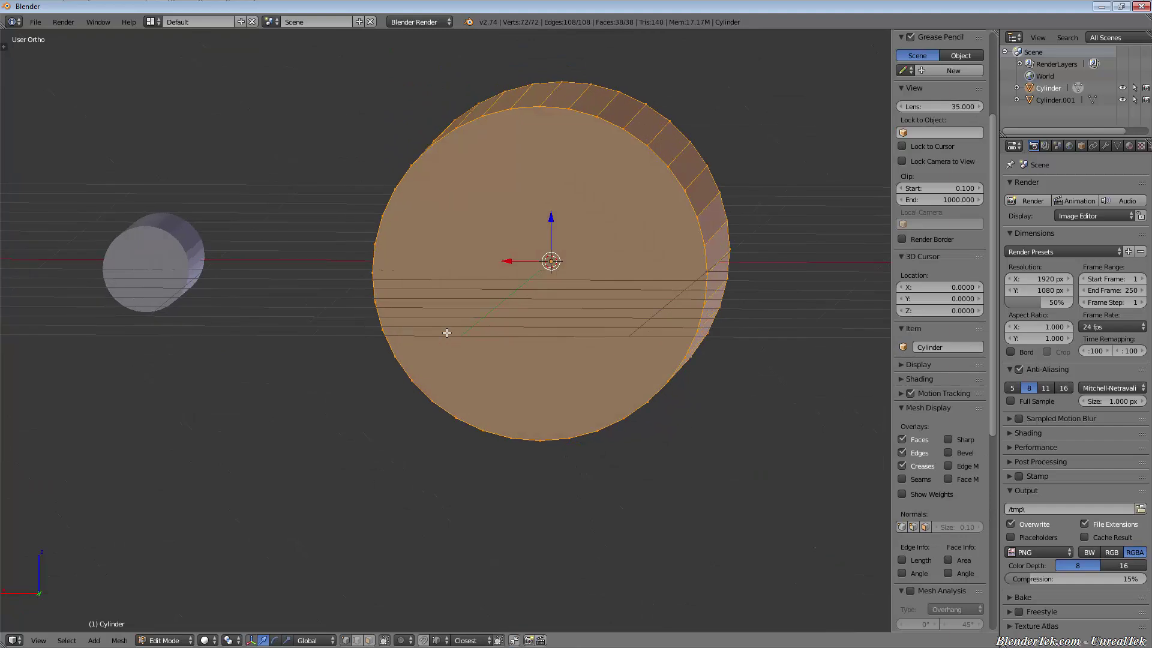
pyautogui.rightClick(363, 269)
pyautogui.moveTo(493, 268); pyautogui.dragTo(492, 304, button='middle')
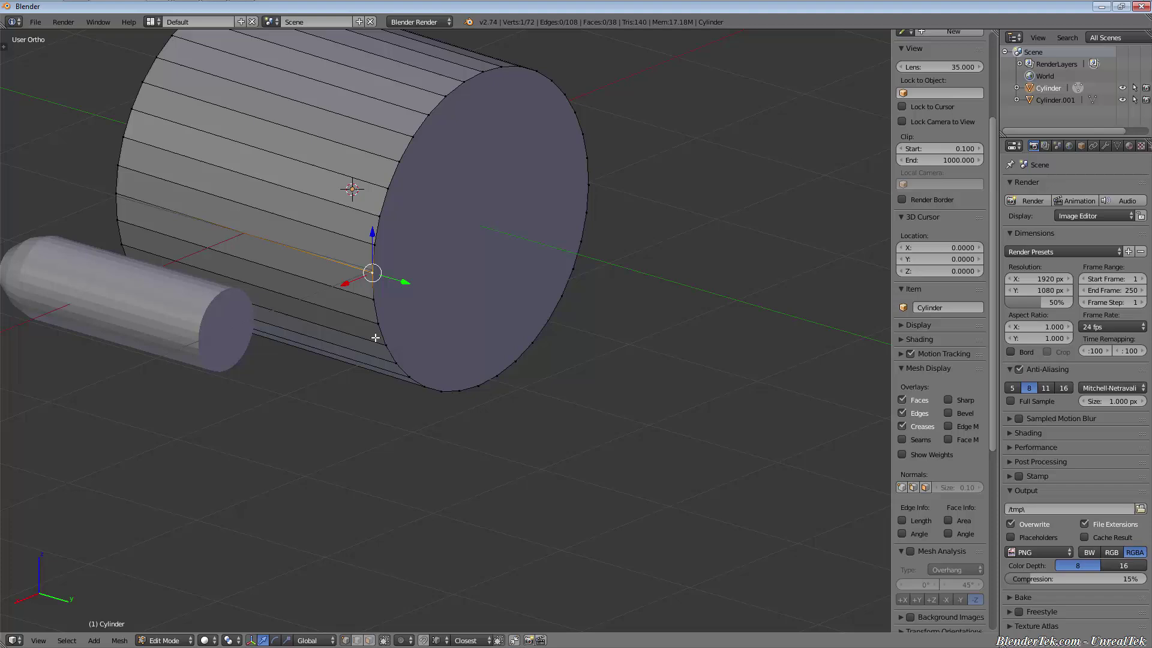
pyautogui.hotkey('shift', 's')
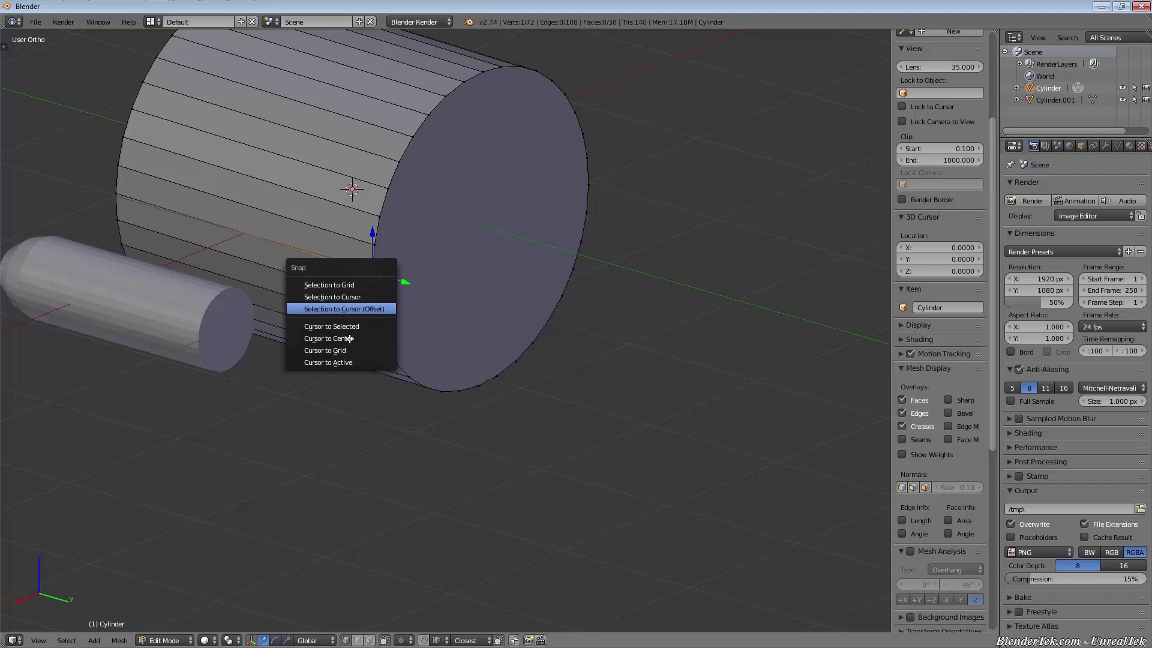
pyautogui.click(362, 326)
pyautogui.press('Tab')
# Step: Snap the slim bullet to the cursor and slide it back along Y into the cylinder's edge
pyautogui.moveTo(428, 289); pyautogui.dragTo(309, 344, button='middle')
pyautogui.rightClick(276, 336)
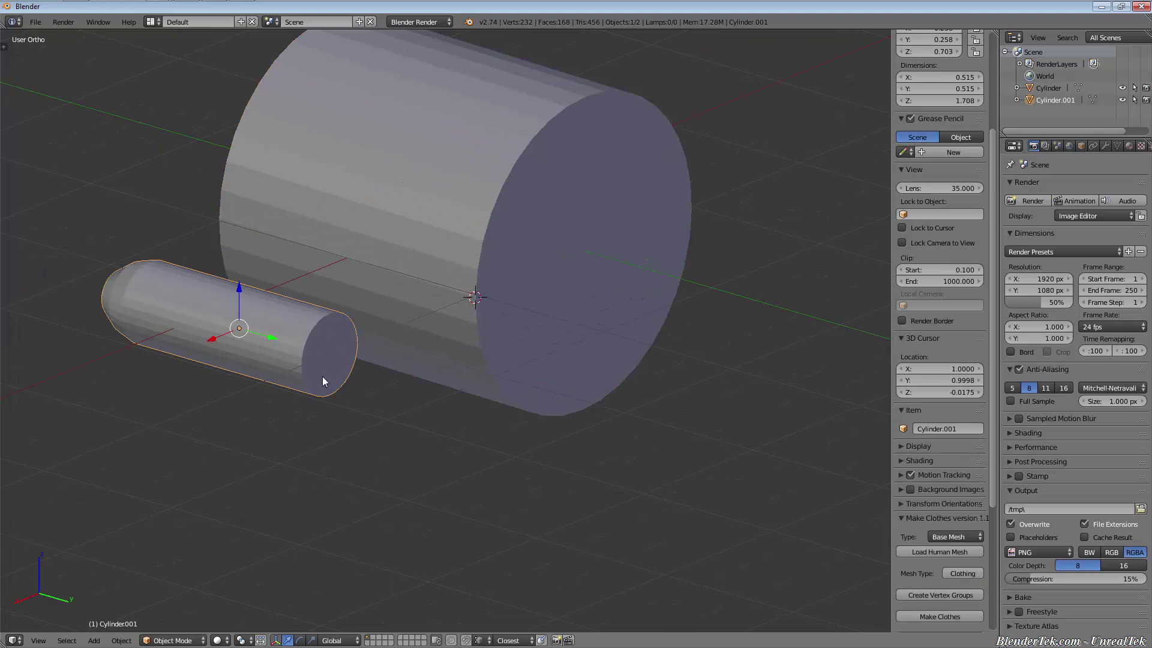
pyautogui.hotkey('shift', 's')
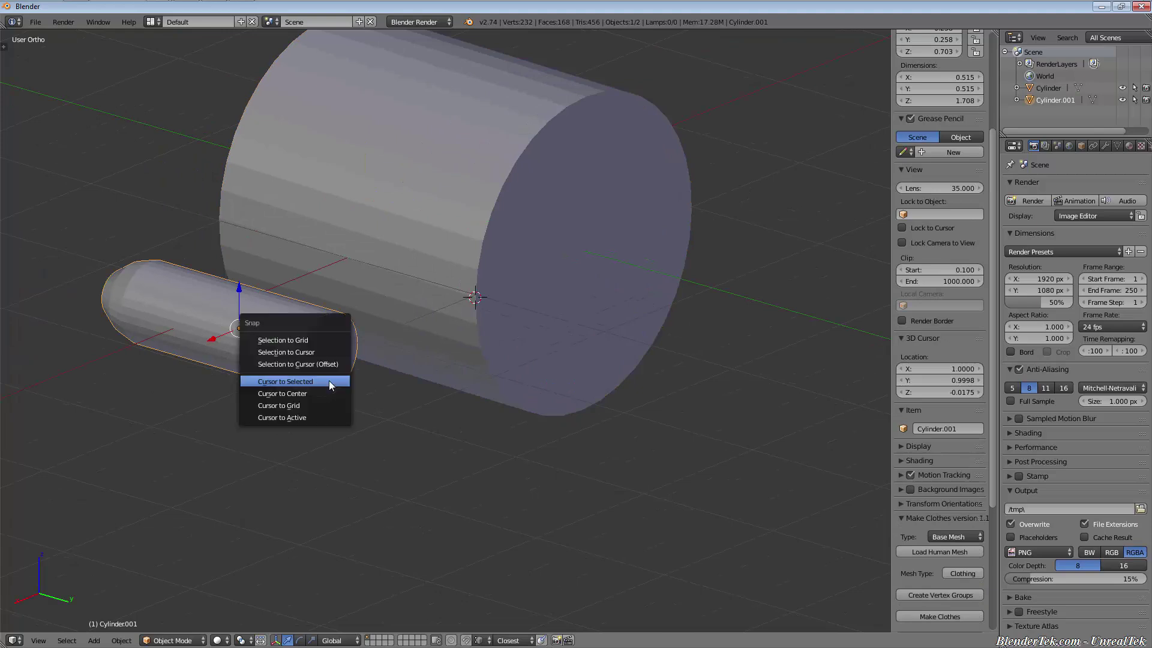
pyautogui.click(336, 347)
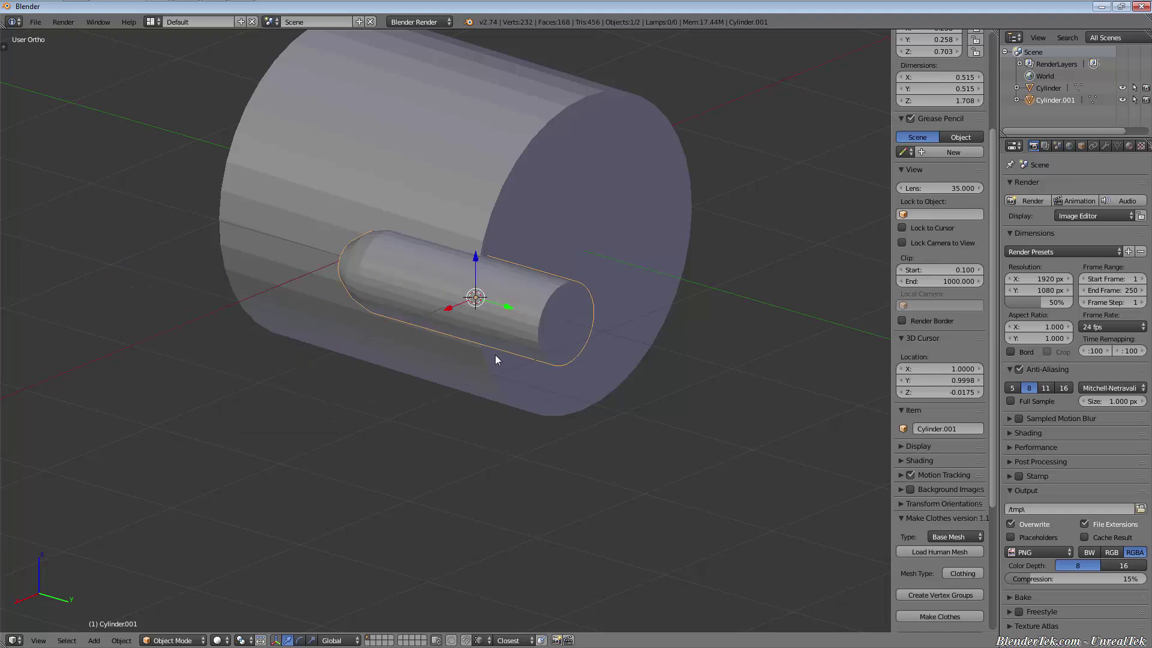
pyautogui.moveTo(495, 355); pyautogui.dragTo(637, 341, button='middle')
pyautogui.press('g')
pyautogui.press('y')
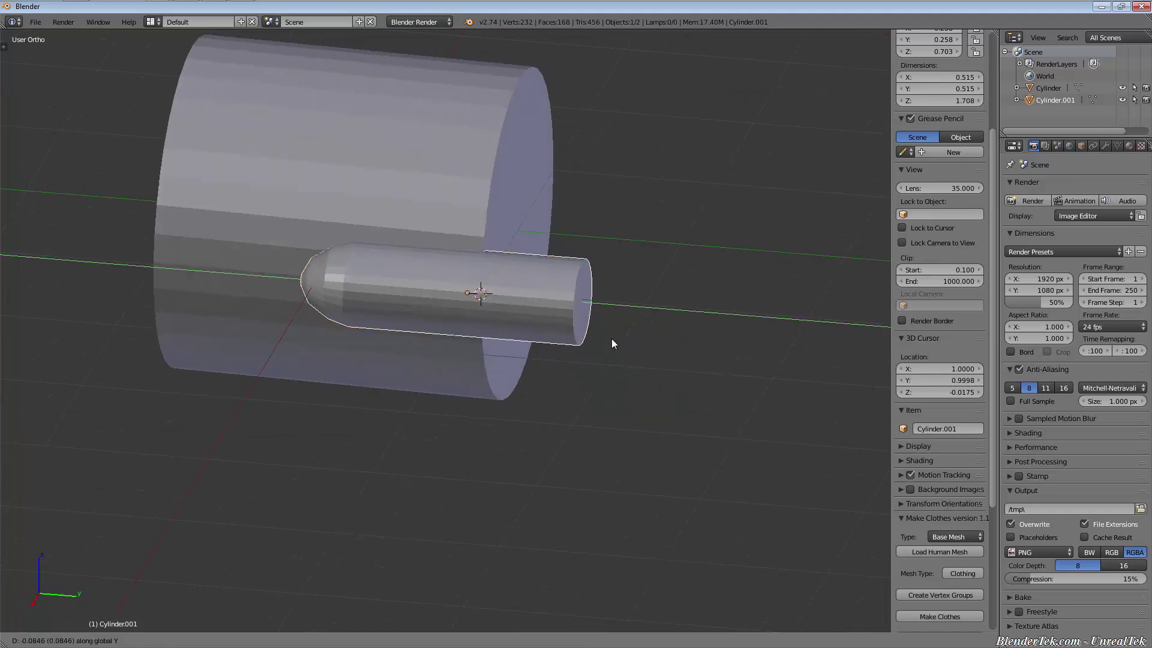
pyautogui.click(544, 333)
pyautogui.moveTo(544, 333); pyautogui.dragTo(477, 316, button='middle')
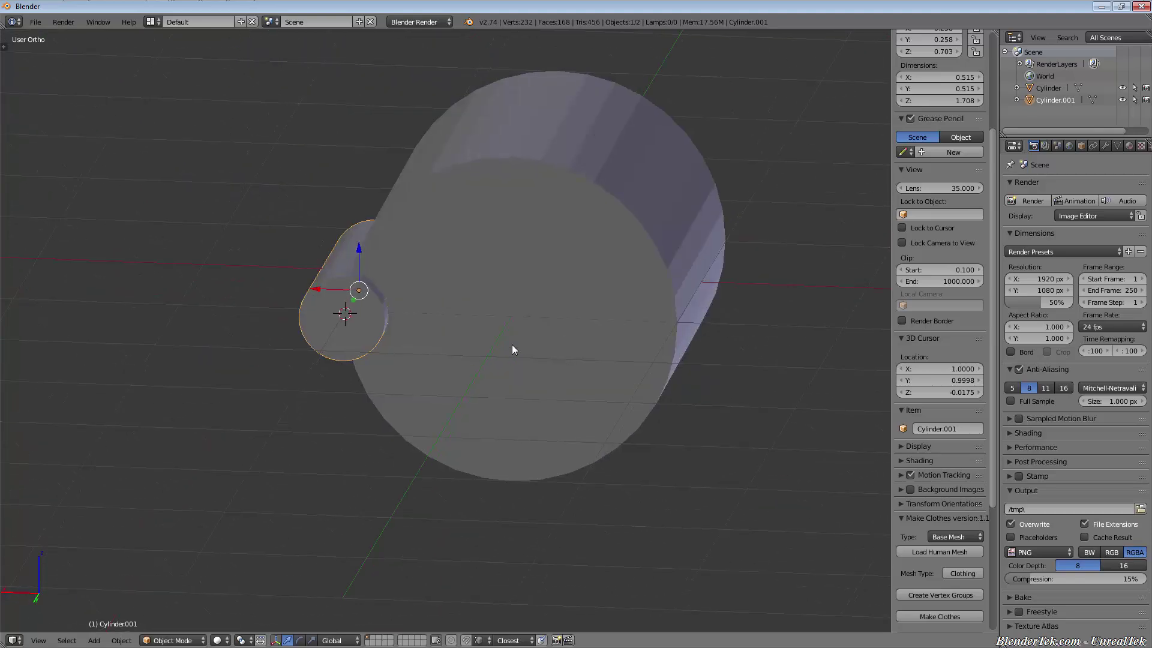
pyautogui.moveTo(498, 290); pyautogui.dragTo(468, 344, button='middle')
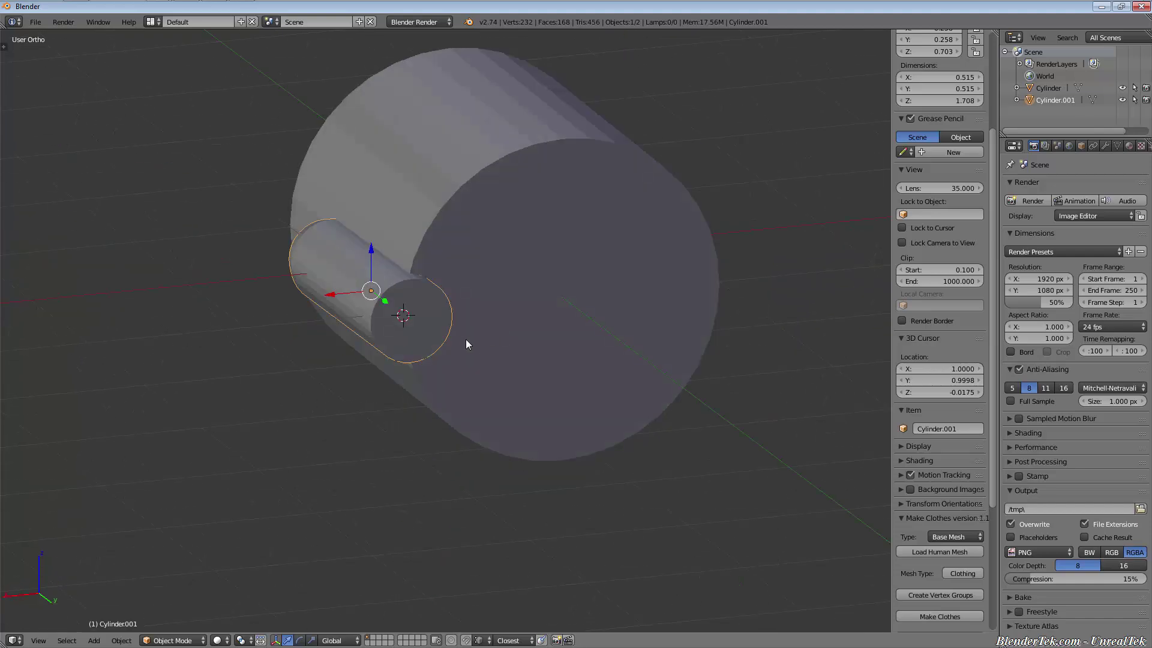
pyautogui.rightClick(586, 313)
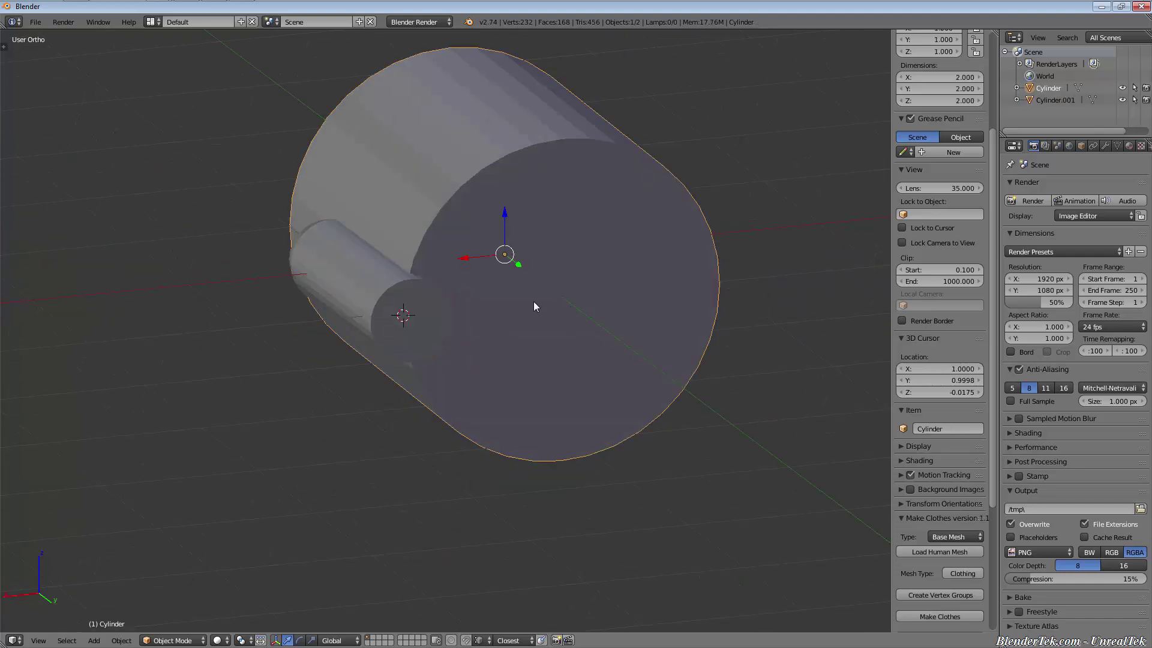
# Step: Centre the 3D cursor on the large cylinder's front end face
pyautogui.press('Tab')
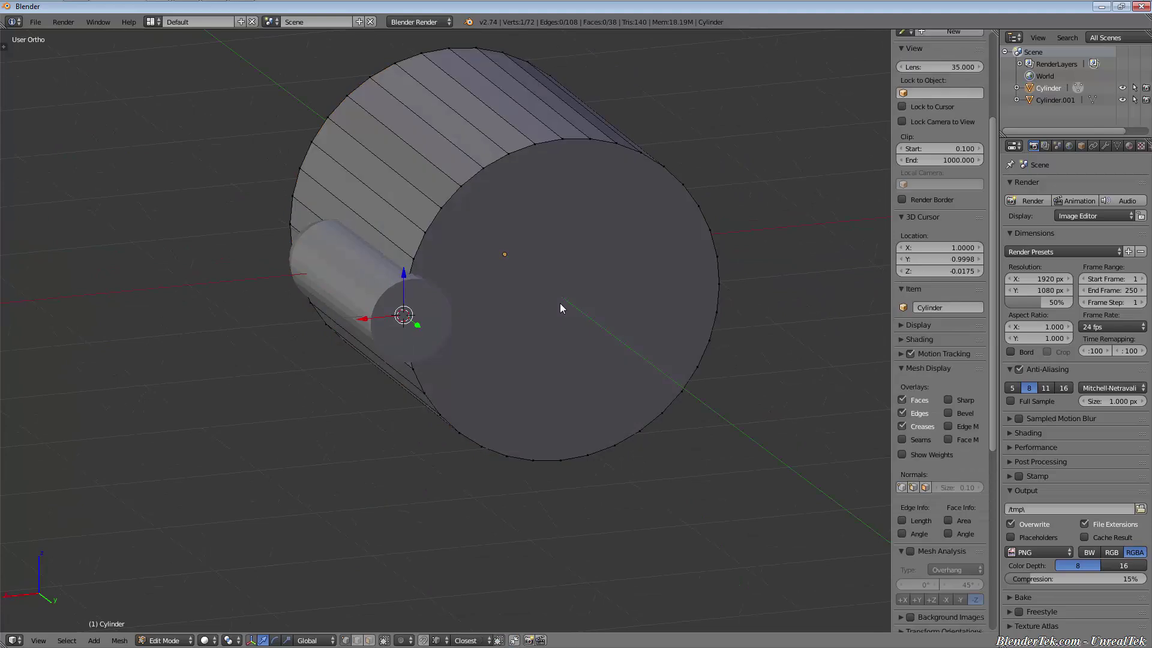
pyautogui.click(372, 641)
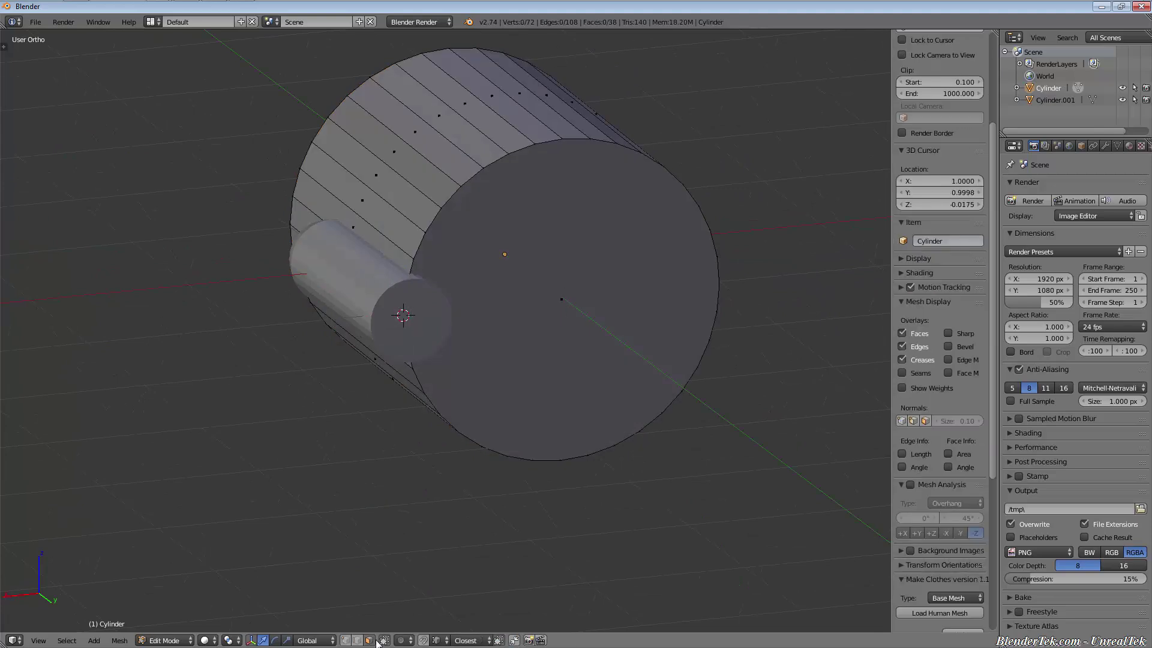
pyautogui.rightClick(558, 296)
pyautogui.hotkey('shift', 's')
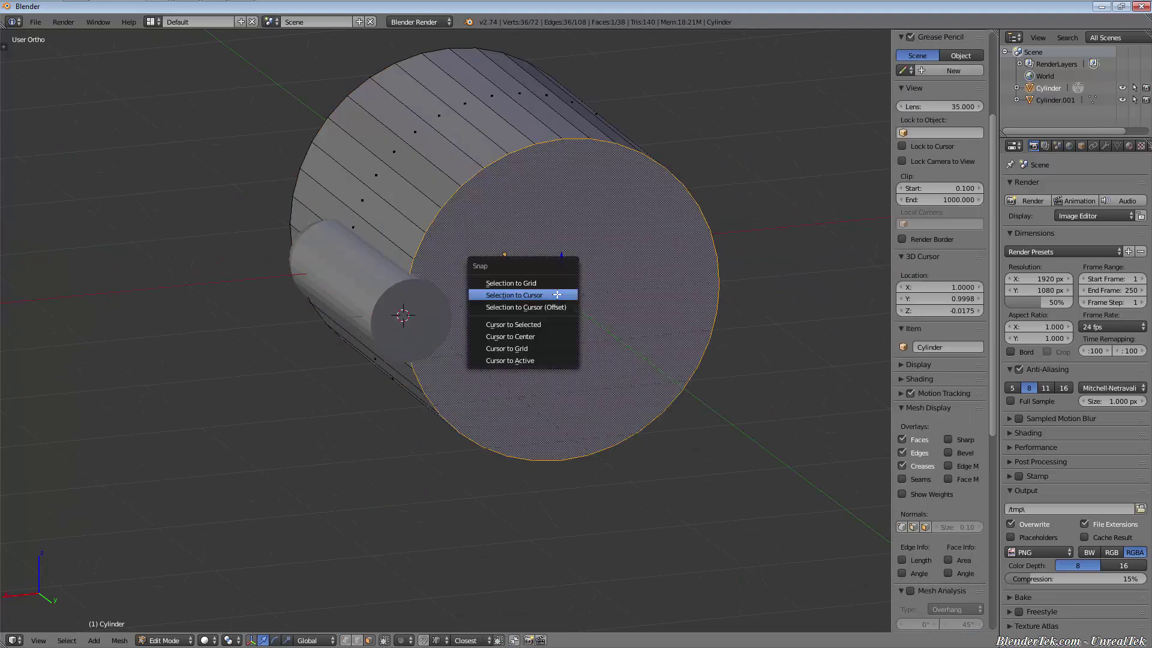
pyautogui.click(550, 328)
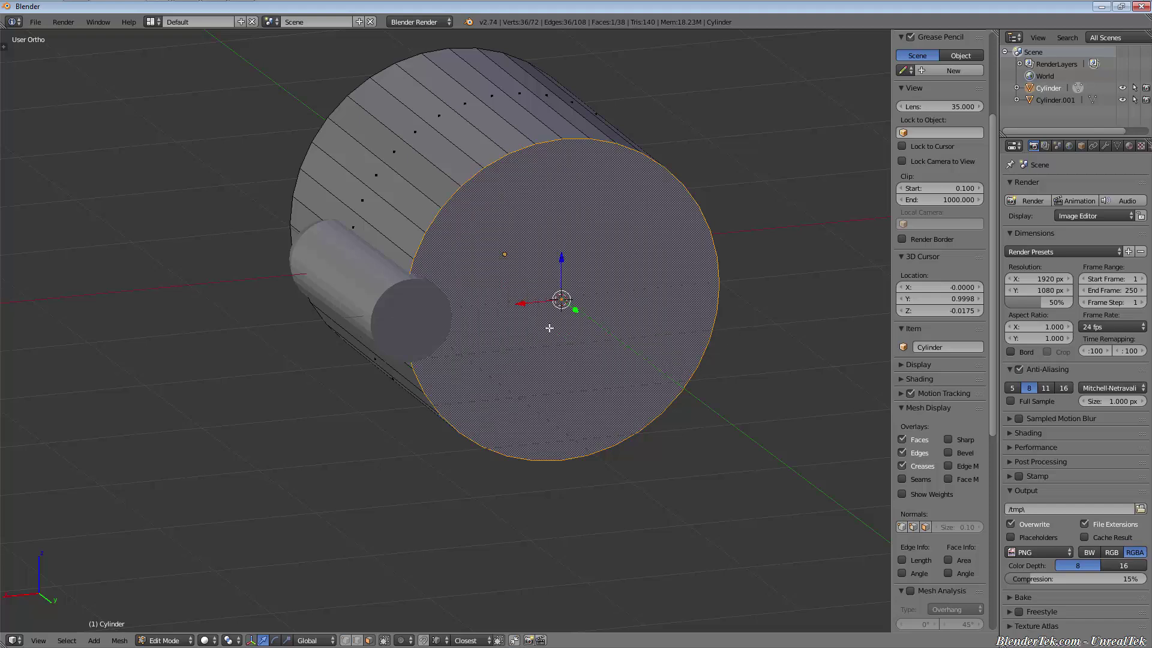
pyautogui.press('Tab')
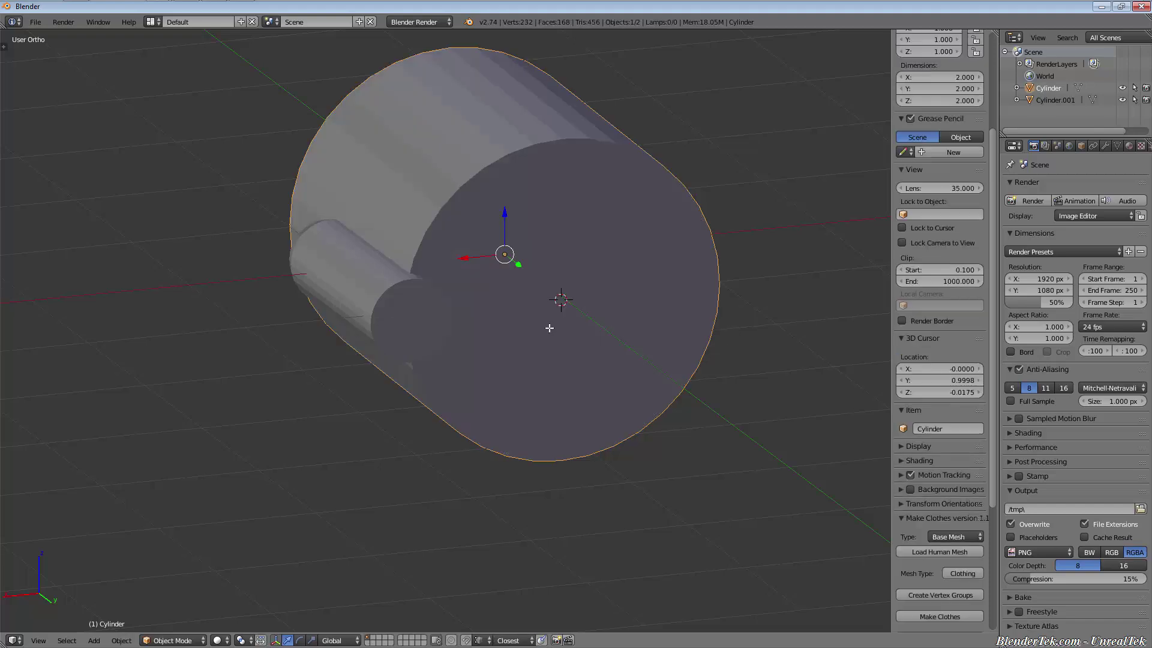
# Step: Add a plain-axes empty at the cursor and name it 'Cylinder Rotator'
pyautogui.hotkey('shift', 'a')
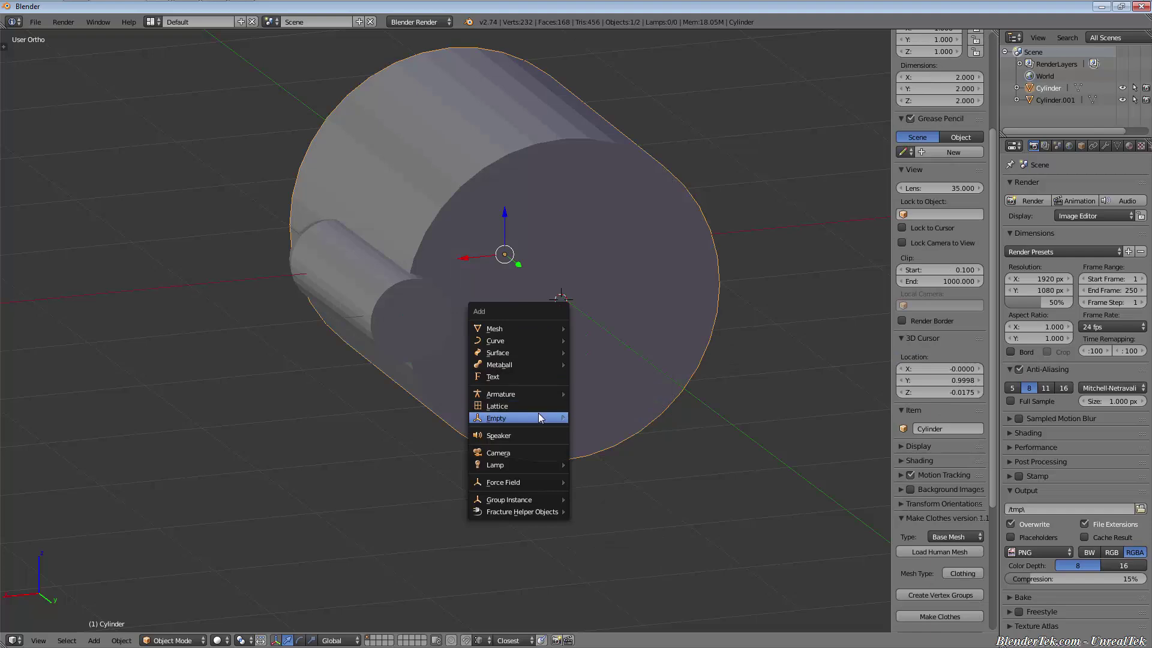
pyautogui.moveTo(538, 413)
pyautogui.click(589, 418)
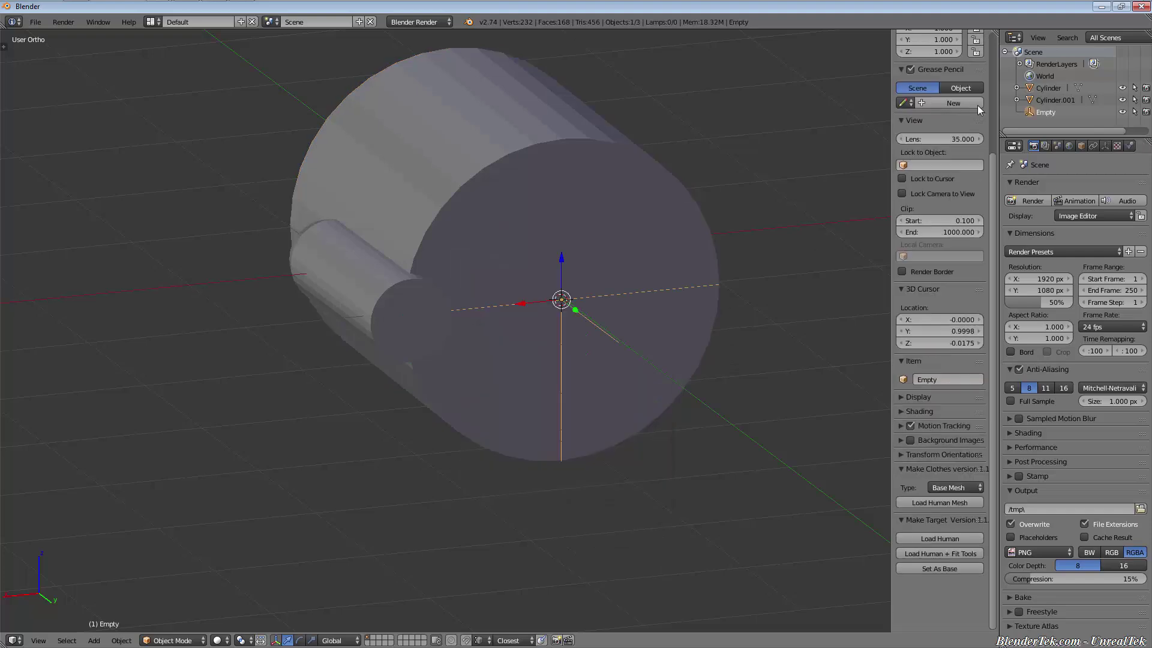
pyautogui.doubleClick(1043, 114)
pyautogui.write('C')
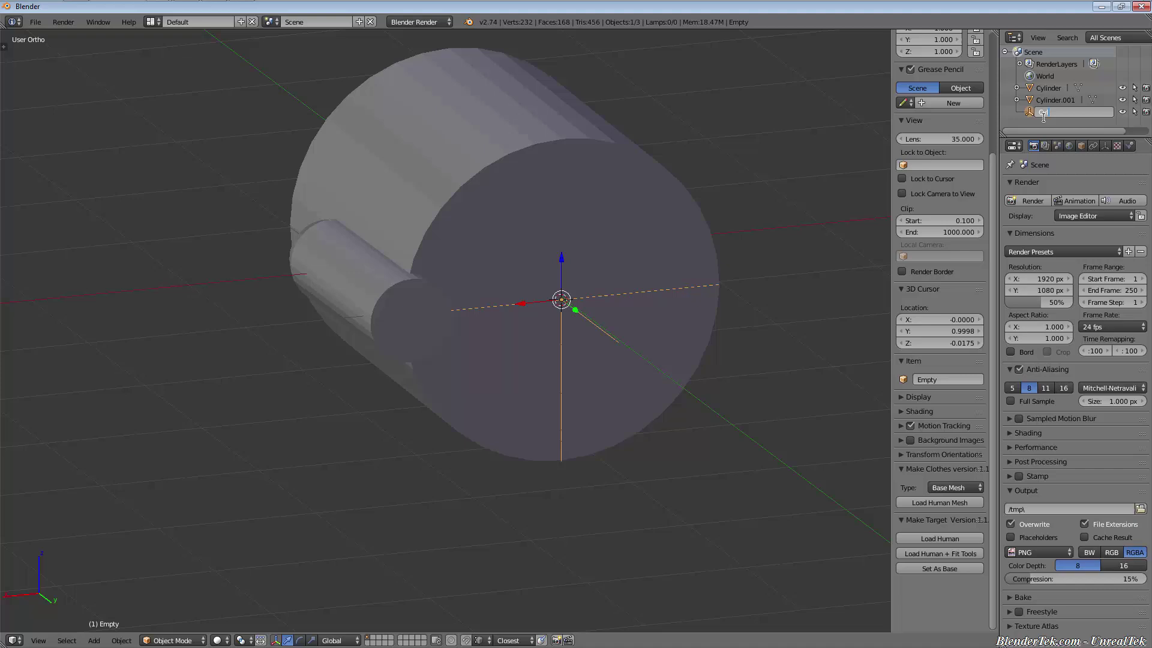
pyautogui.write('ylinder Rotator')
pyautogui.press('Return')
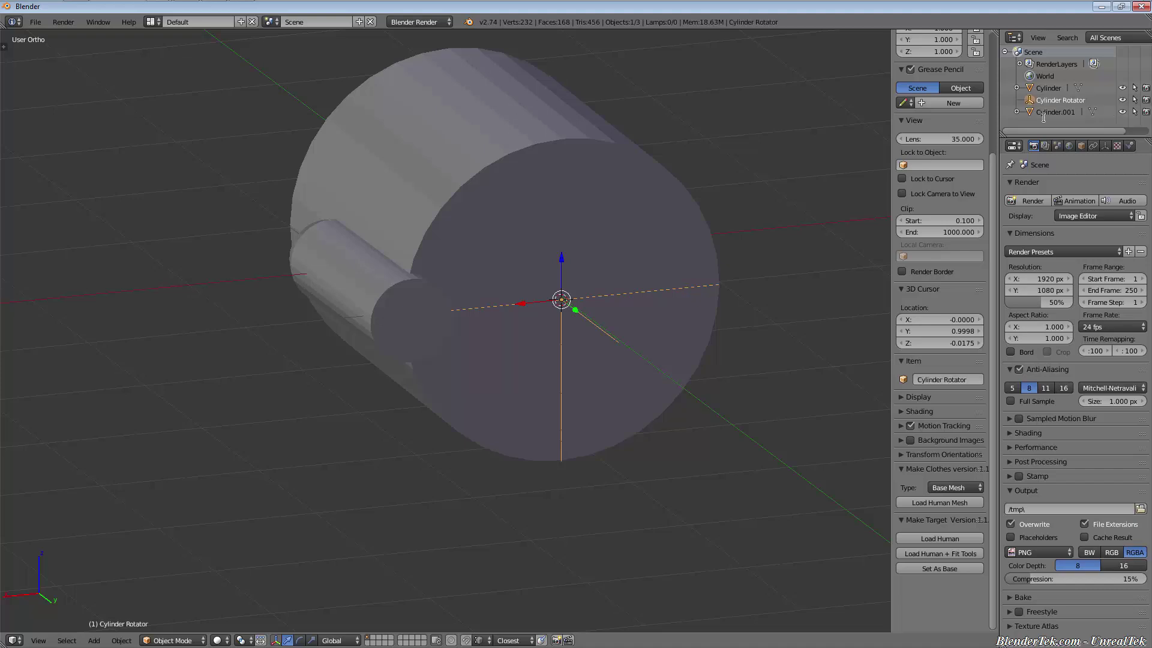
# Step: Set the slim bullet's origin to the 3D cursor at the large cylinder's centre
pyautogui.rightClick(411, 300)
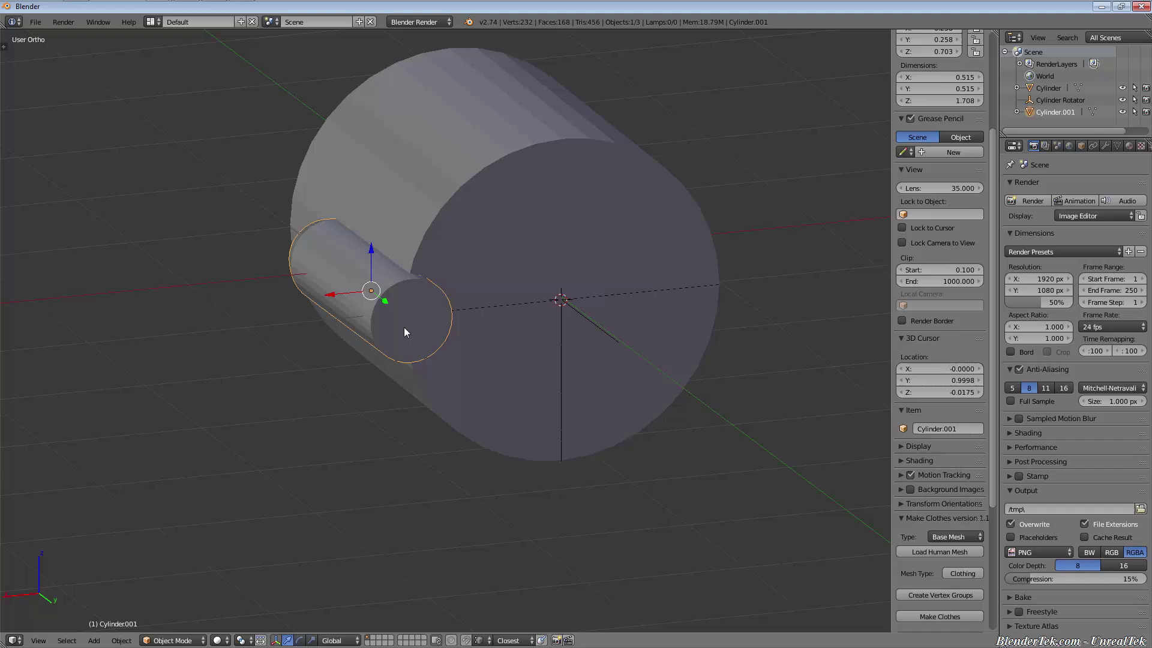
pyautogui.moveTo(449, 324); pyautogui.dragTo(546, 189, button='middle')
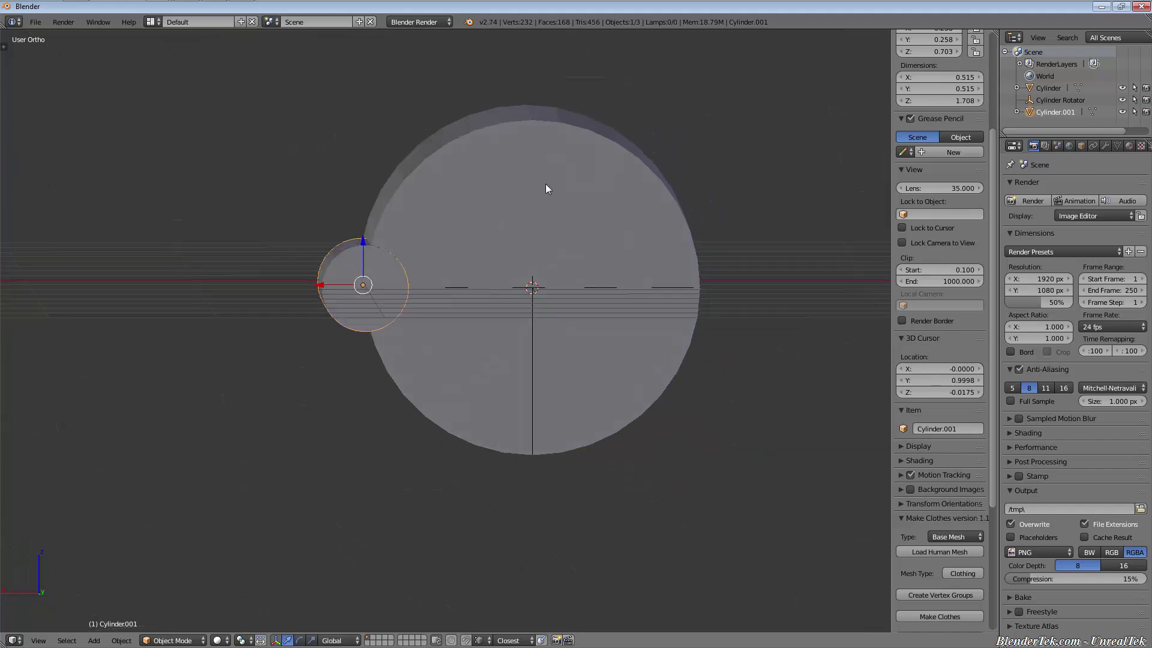
pyautogui.moveTo(520, 306); pyautogui.dragTo(564, 335, button='middle')
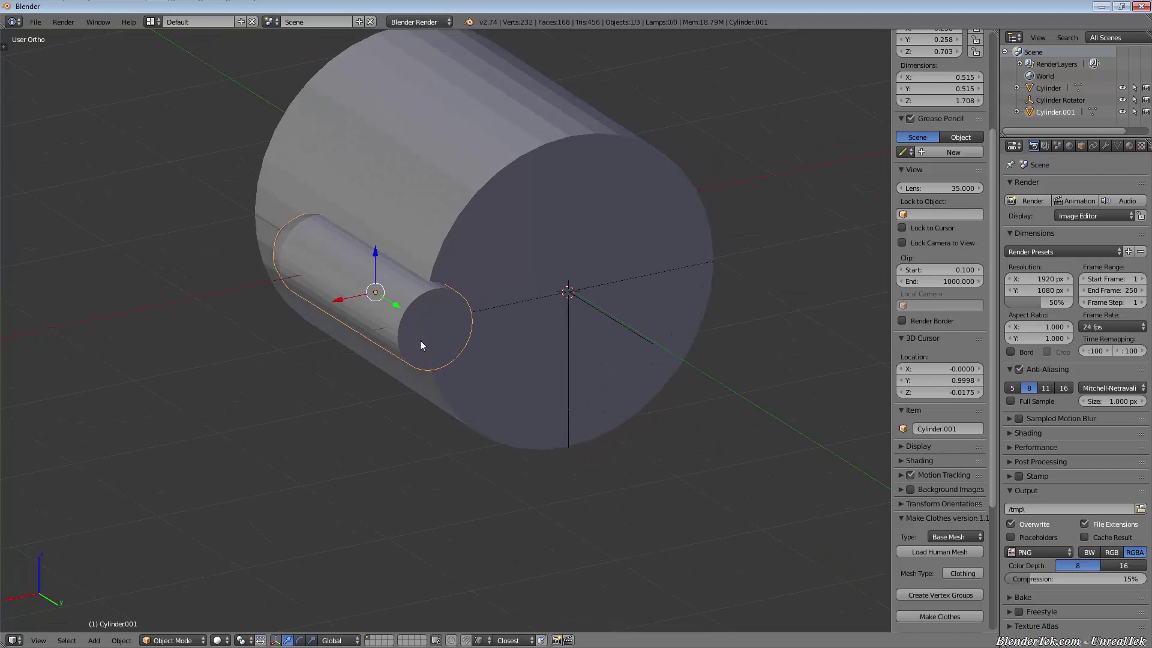
pyautogui.rightClick(559, 299)
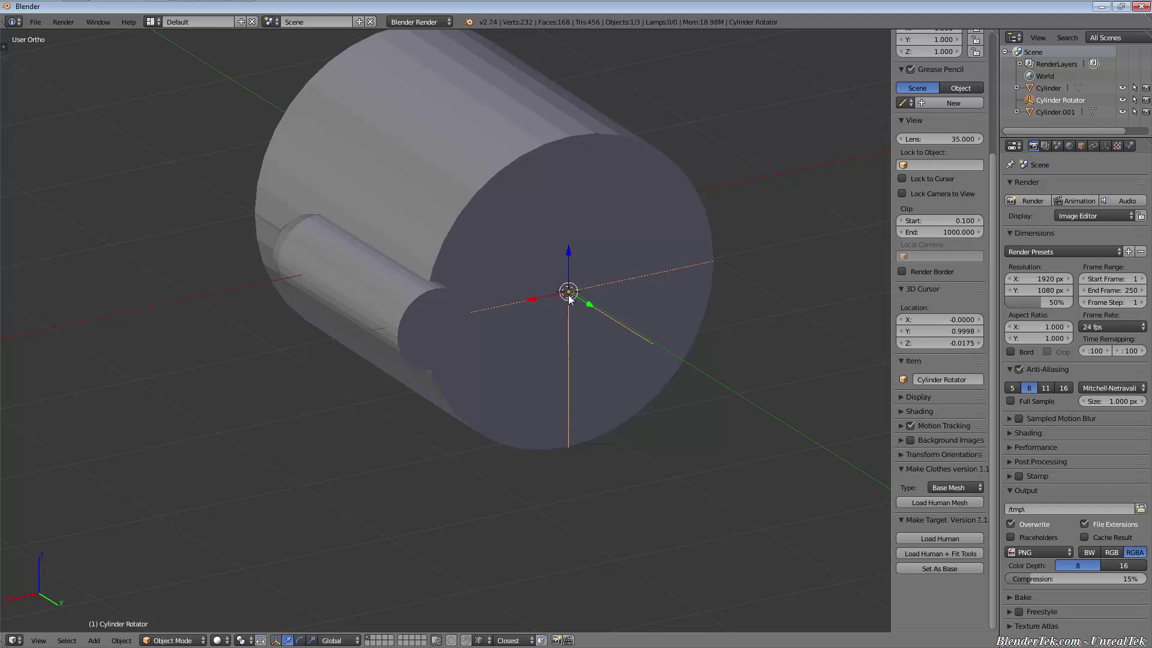
pyautogui.rightClick(435, 321)
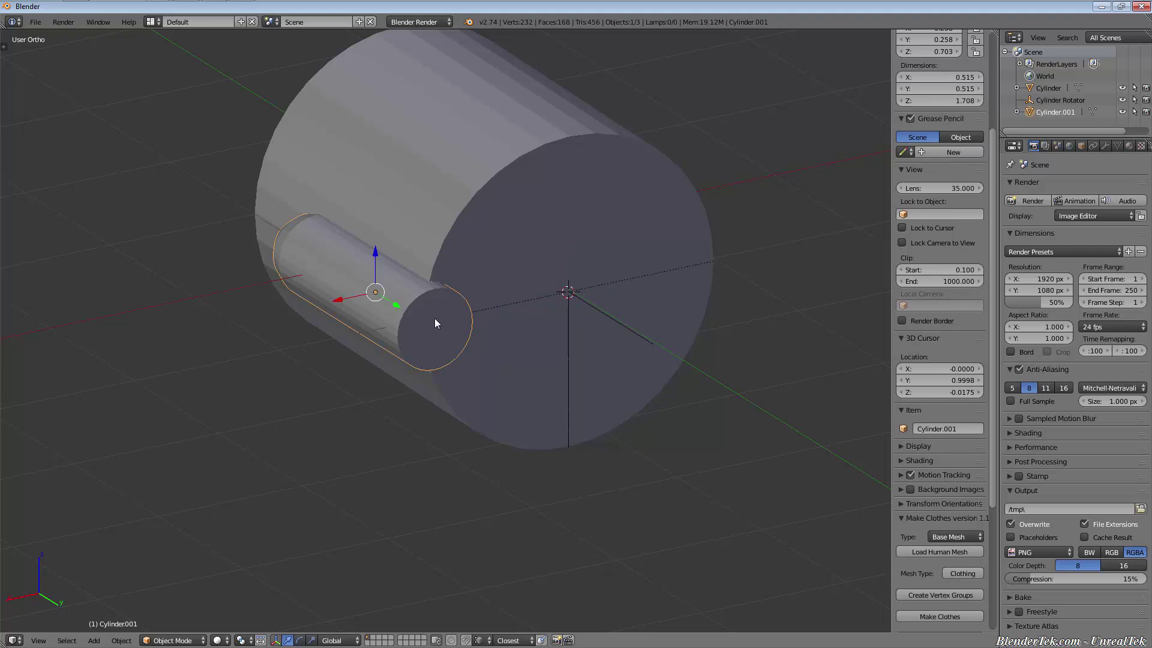
pyautogui.hotkey('ctrl', 'alt', 'shift', 'c')
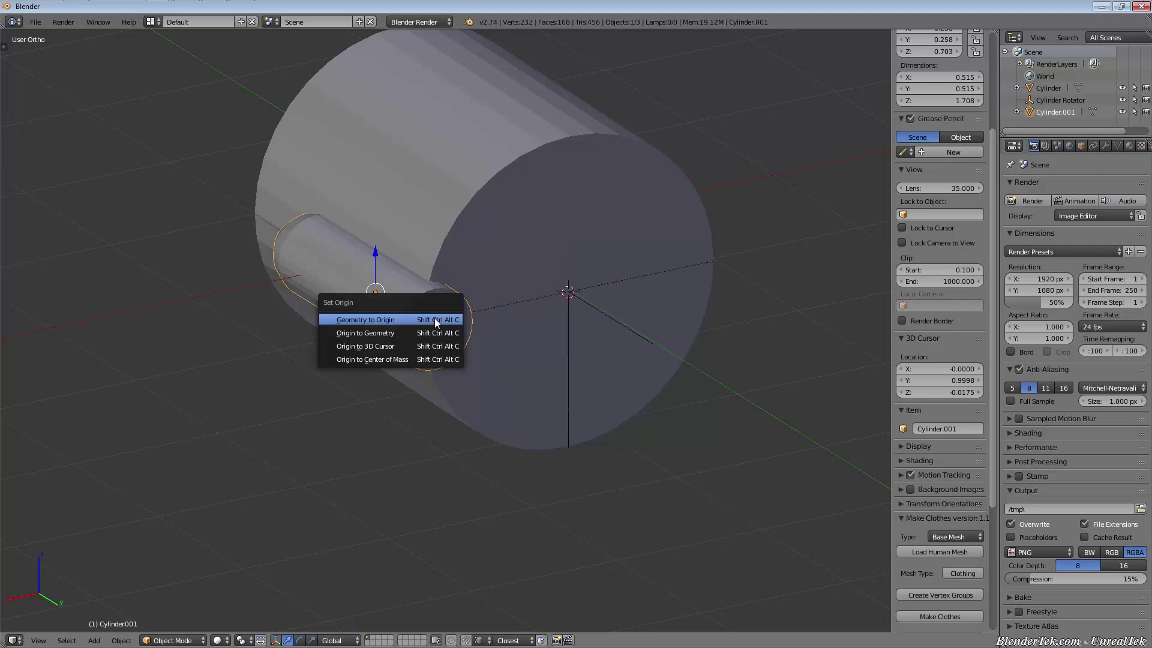
pyautogui.click(437, 352)
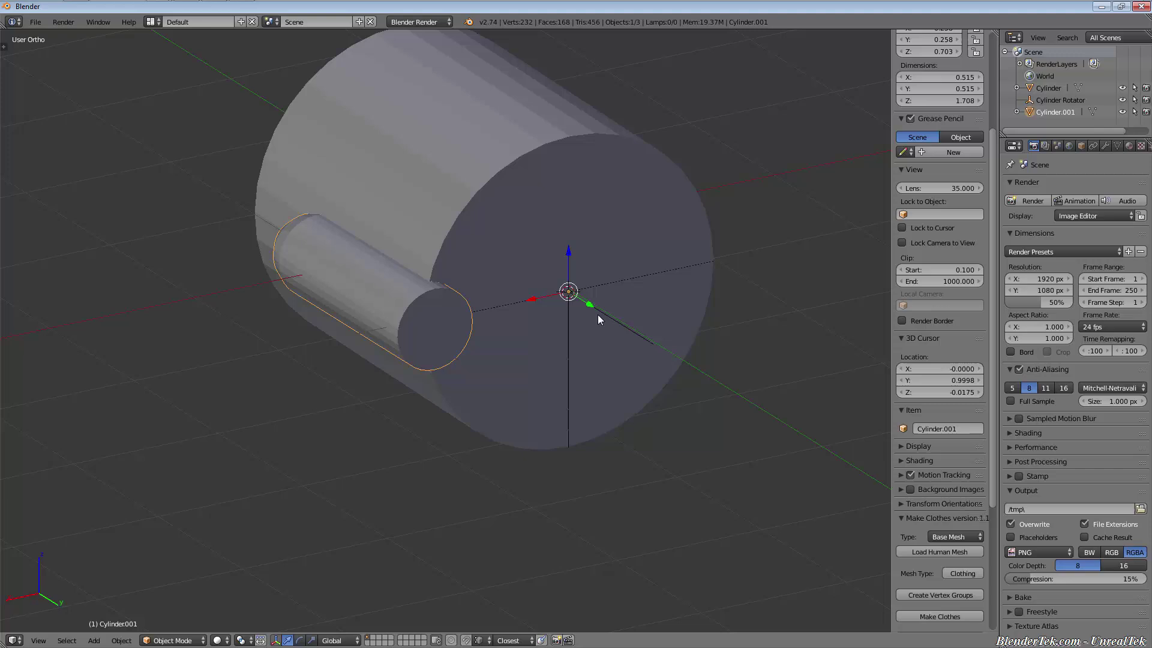
# Step: Test a Y rotation of the bullet around its new origin, then cancel it
pyautogui.press('r')
pyautogui.press('Escape')
pyautogui.press('r')
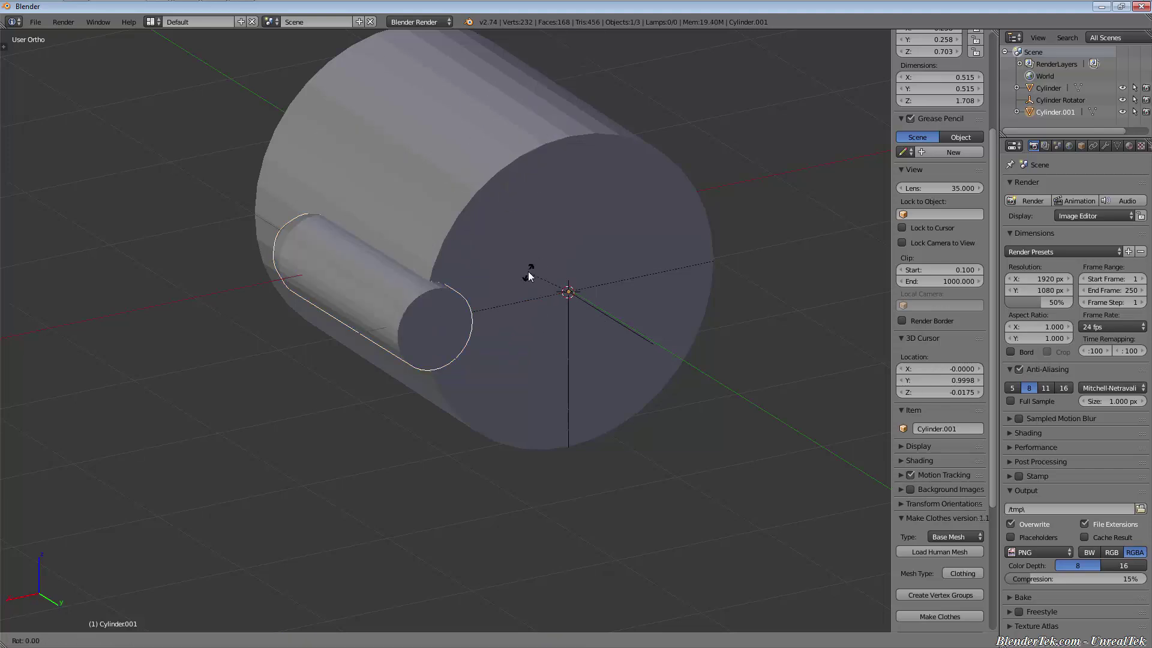
pyautogui.press('y')
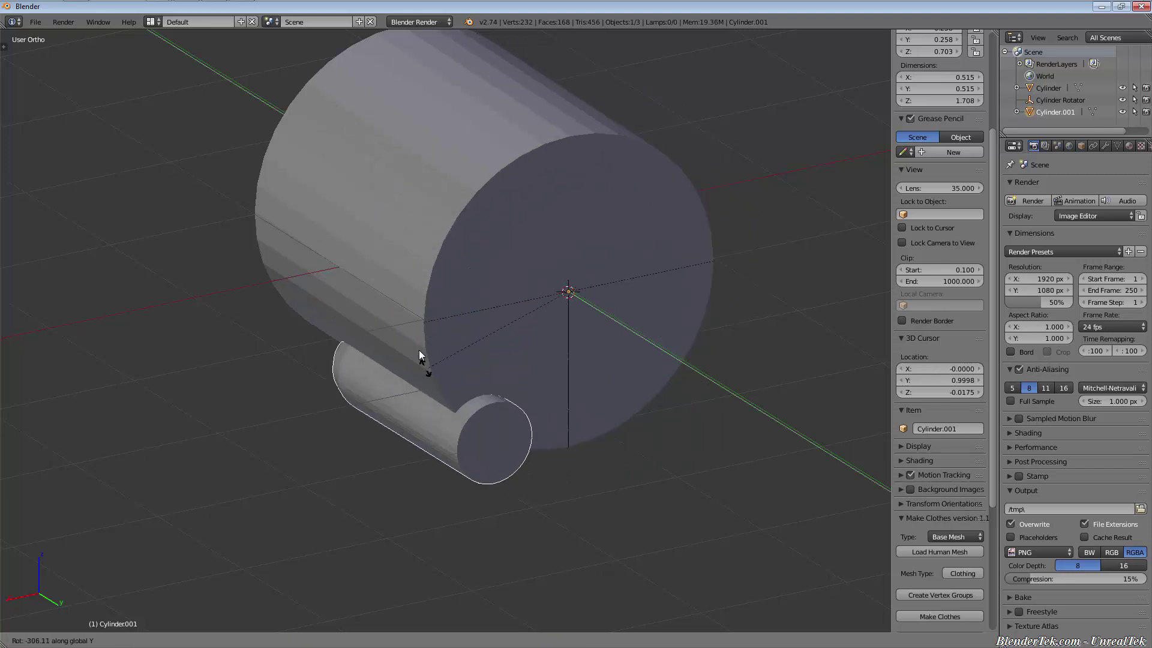
pyautogui.press('Escape')
# Step: Add an Array modifier: count 6, Relative Offset off, Object Offset by Cylinder Rotator
pyautogui.moveTo(580, 264); pyautogui.dragTo(576, 300, button='middle')
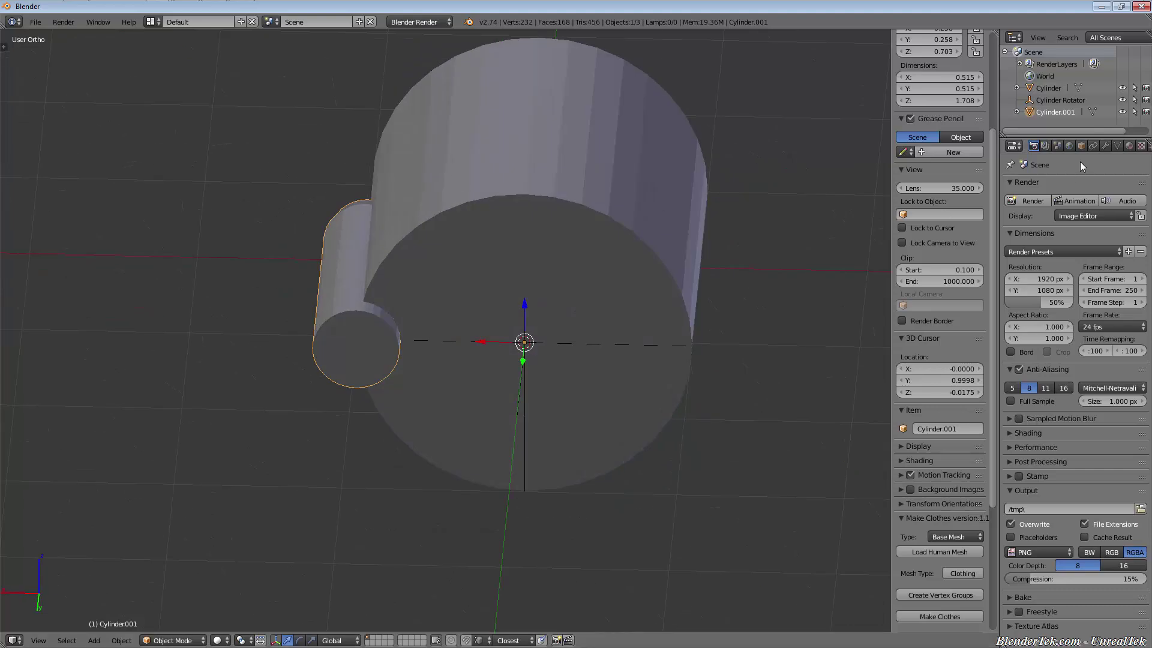
pyautogui.click(1105, 147)
pyautogui.click(1040, 186)
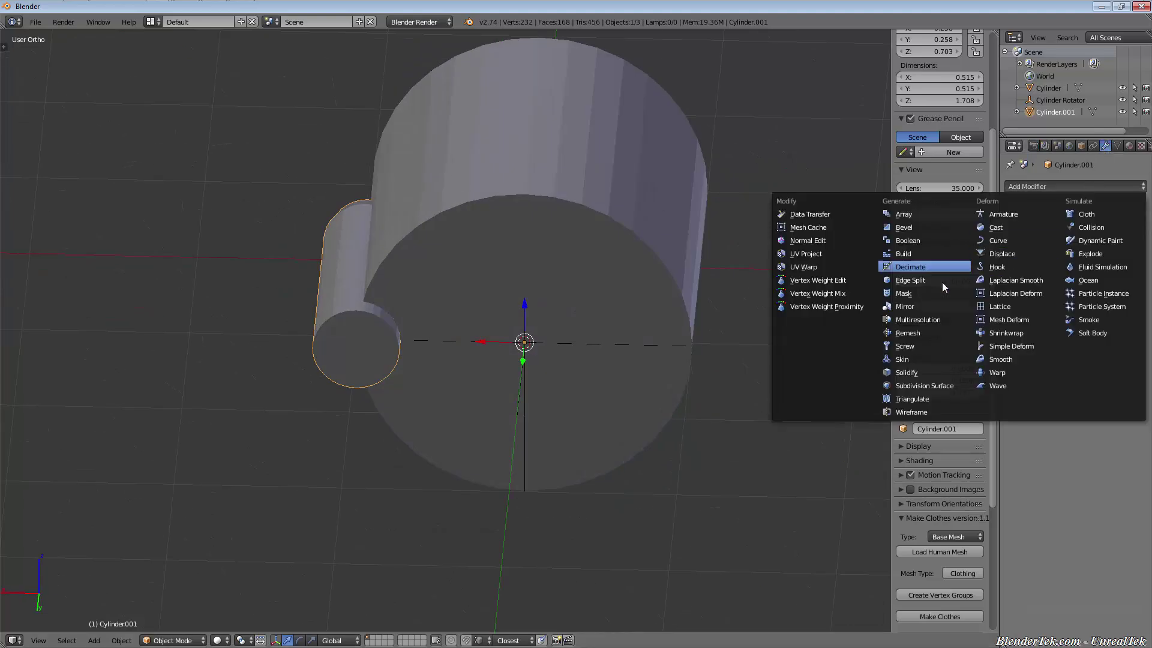
pyautogui.click(923, 215)
pyautogui.moveTo(1124, 257); pyautogui.dragTo(1143, 256)
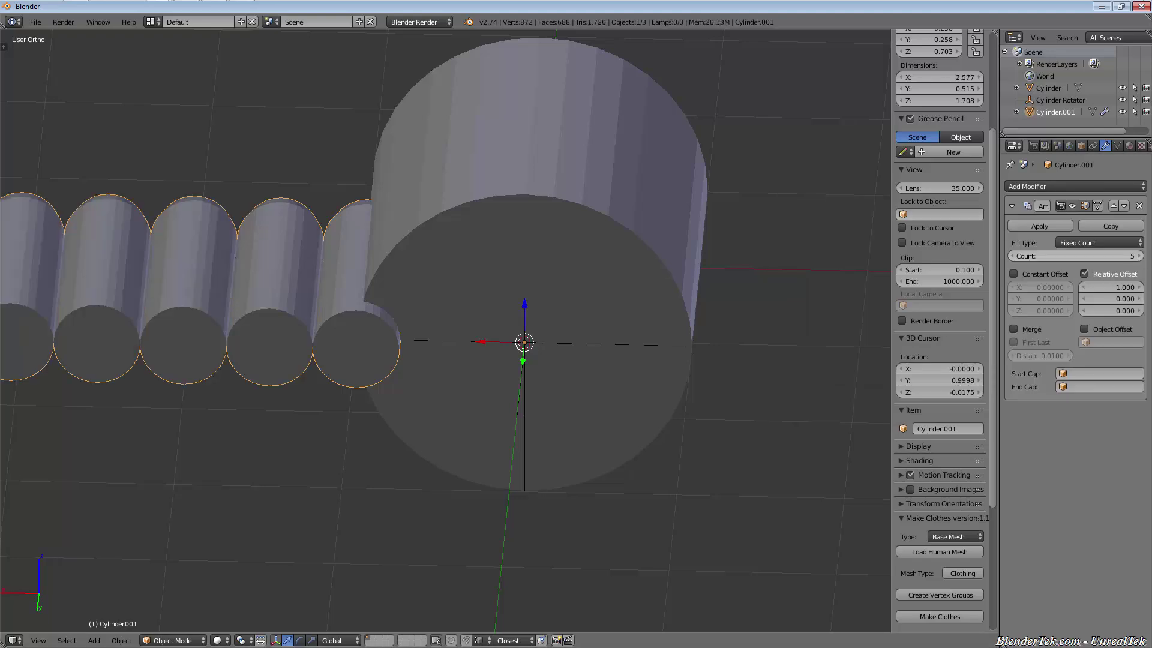
pyautogui.click(1139, 256)
pyautogui.click(1112, 271)
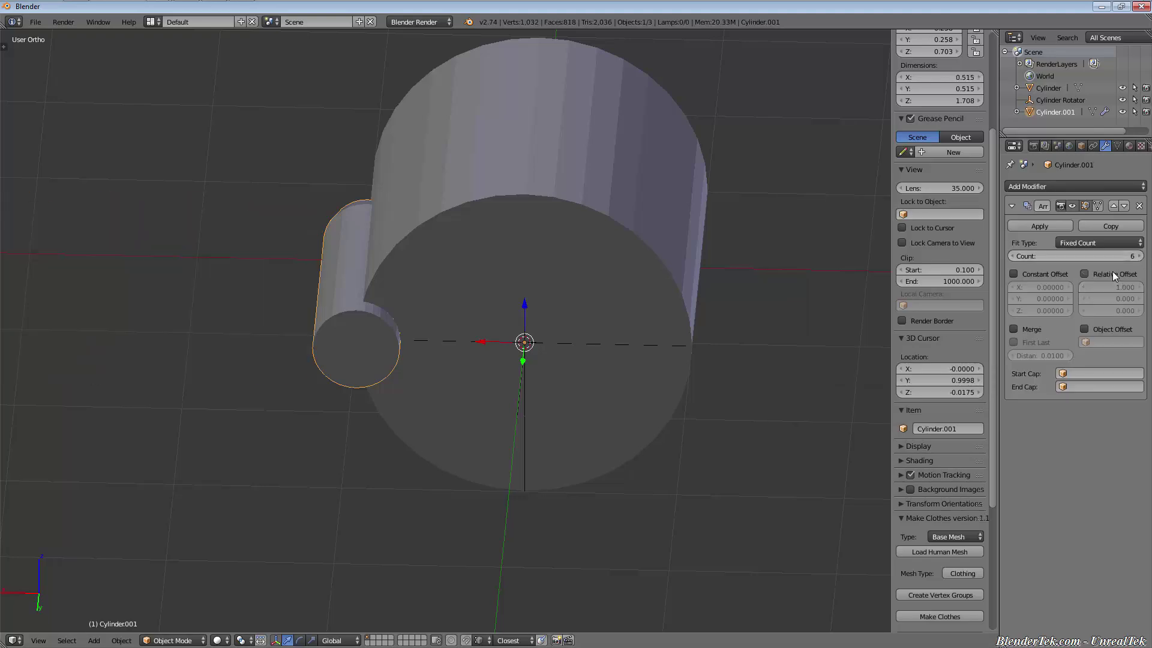
pyautogui.click(1102, 330)
pyautogui.click(1107, 342)
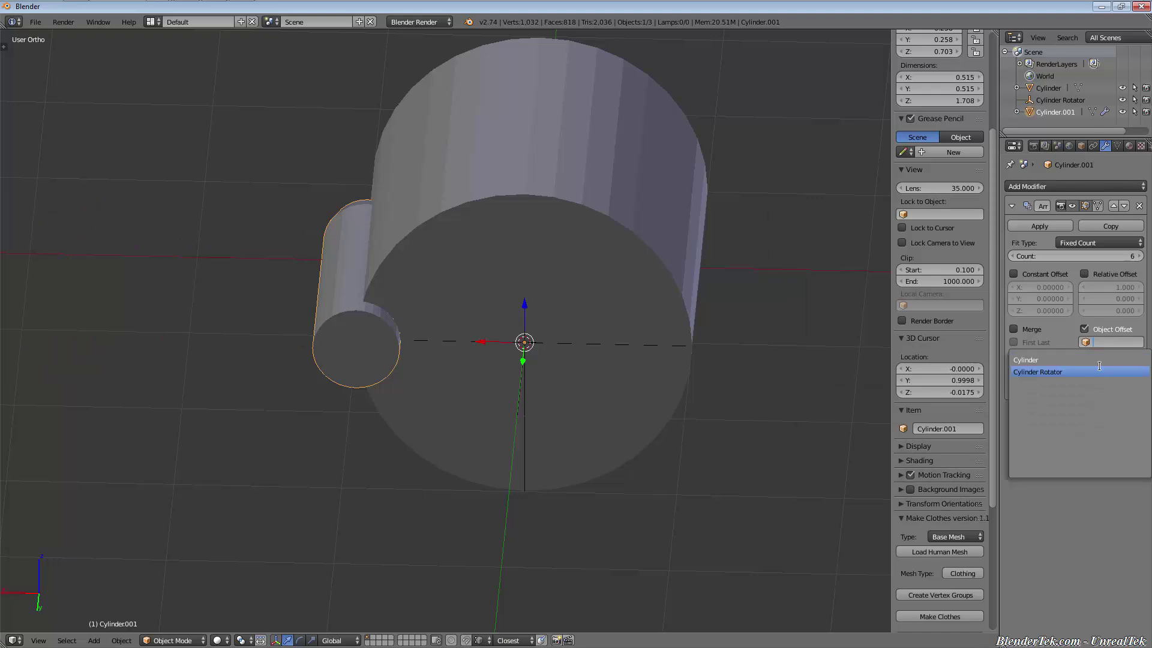
pyautogui.click(1099, 368)
pyautogui.scroll(-4, 597, 374)
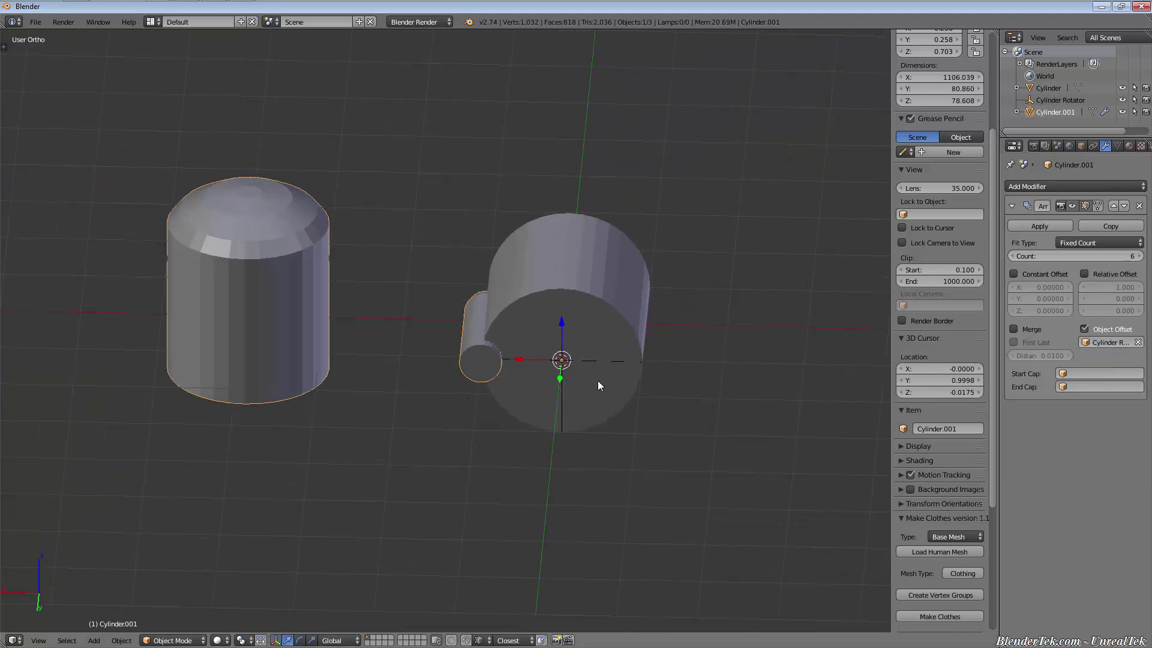
pyautogui.scroll(2, 597, 380)
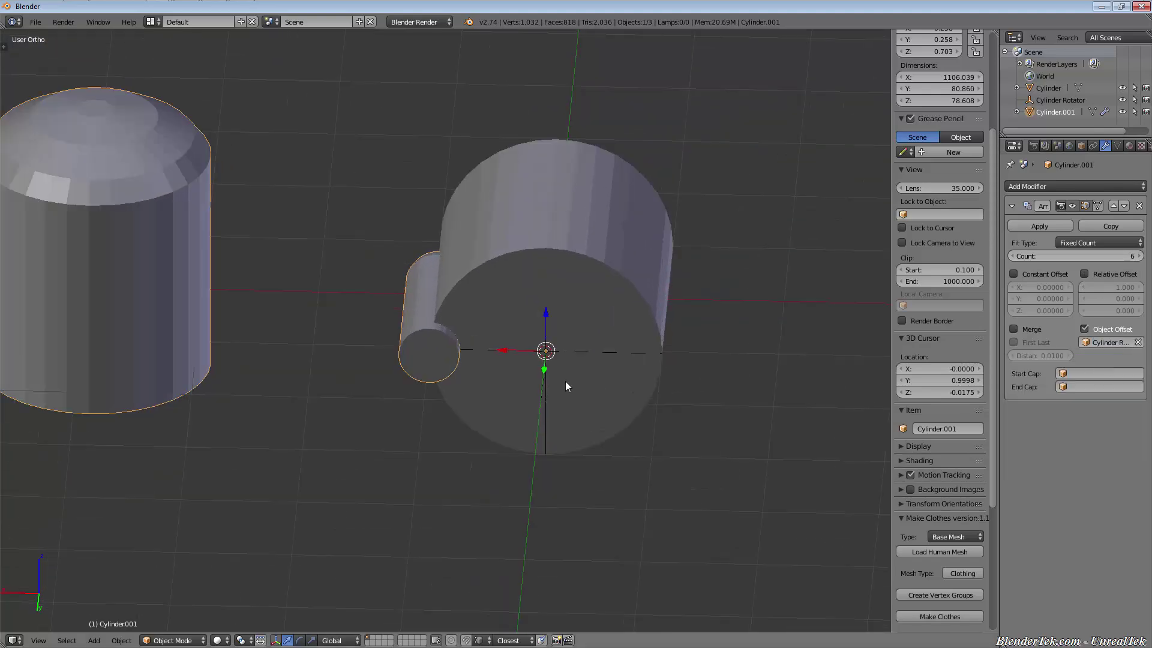
# Step: Apply rotation and scale to Cylinder.001
pyautogui.click(1063, 101)
pyautogui.rightClick(432, 339)
pyautogui.hotkey('ctrl', 'a')
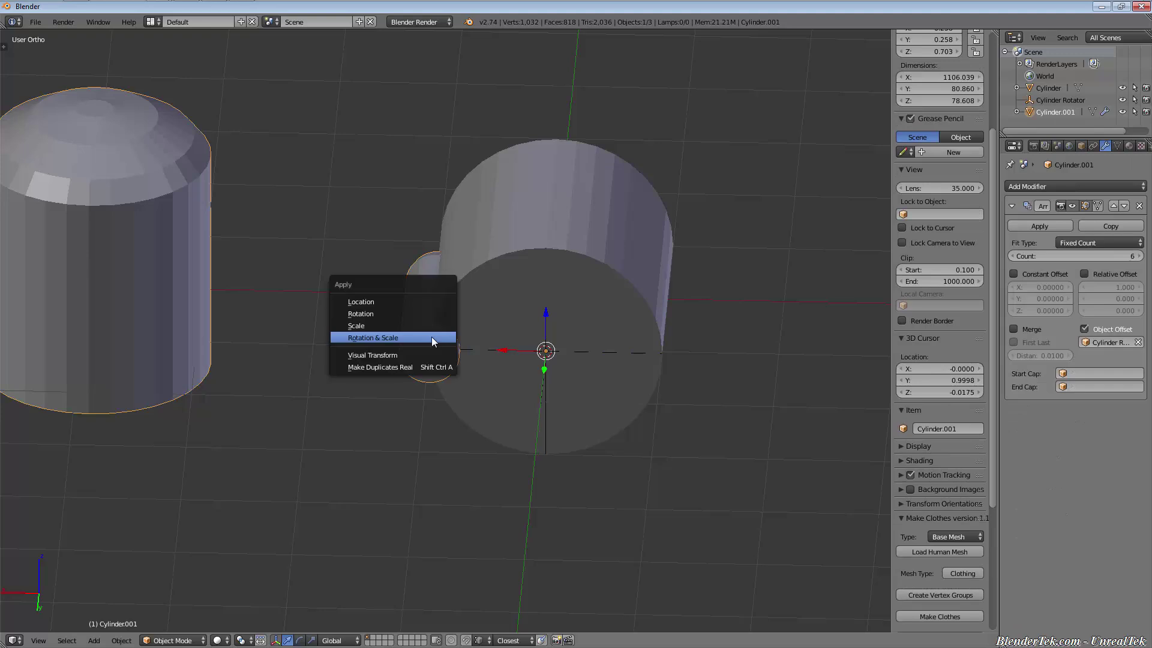
pyautogui.click(432, 341)
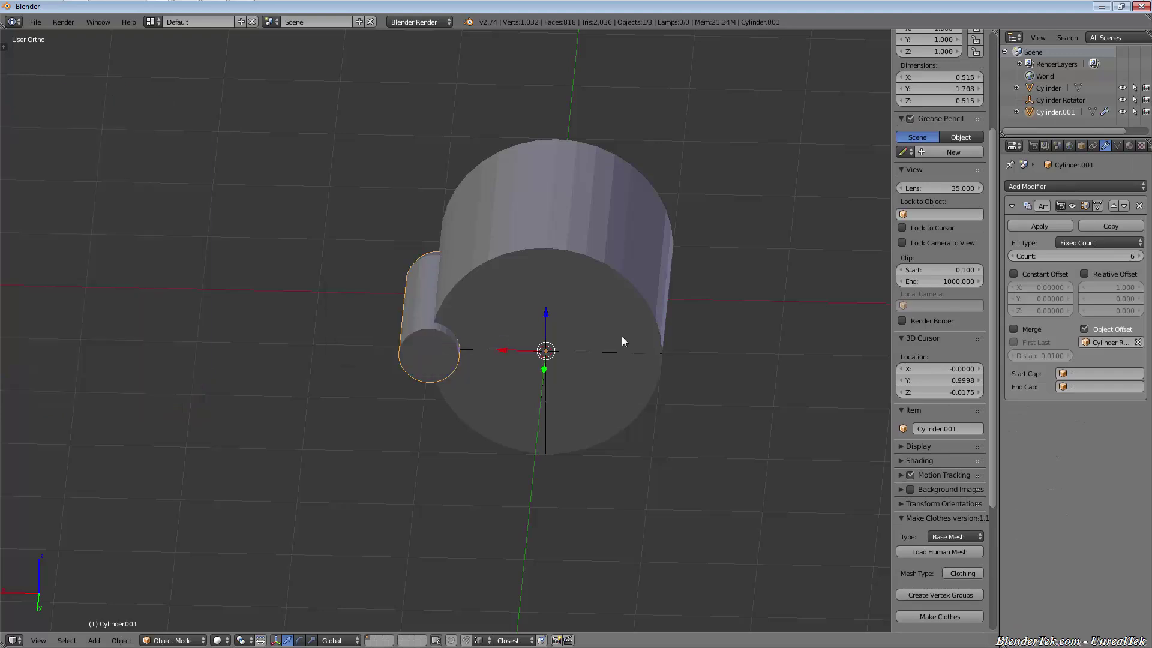
# Step: Work out 360/6 and rotate the Cylinder Rotator empty by 60 about the Y axis
pyautogui.rightClick(549, 355)
pyautogui.moveTo(549, 371); pyautogui.dragTo(547, 352, button='middle')
pyautogui.hotkey('alt', 'space')
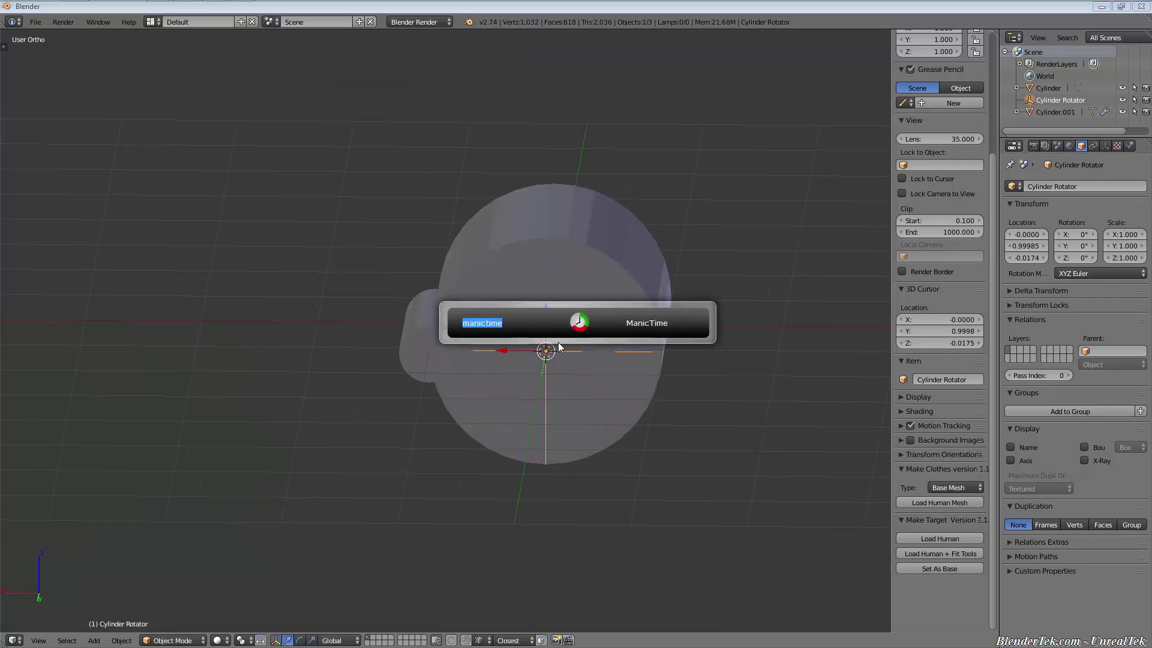
pyautogui.write('360/6')
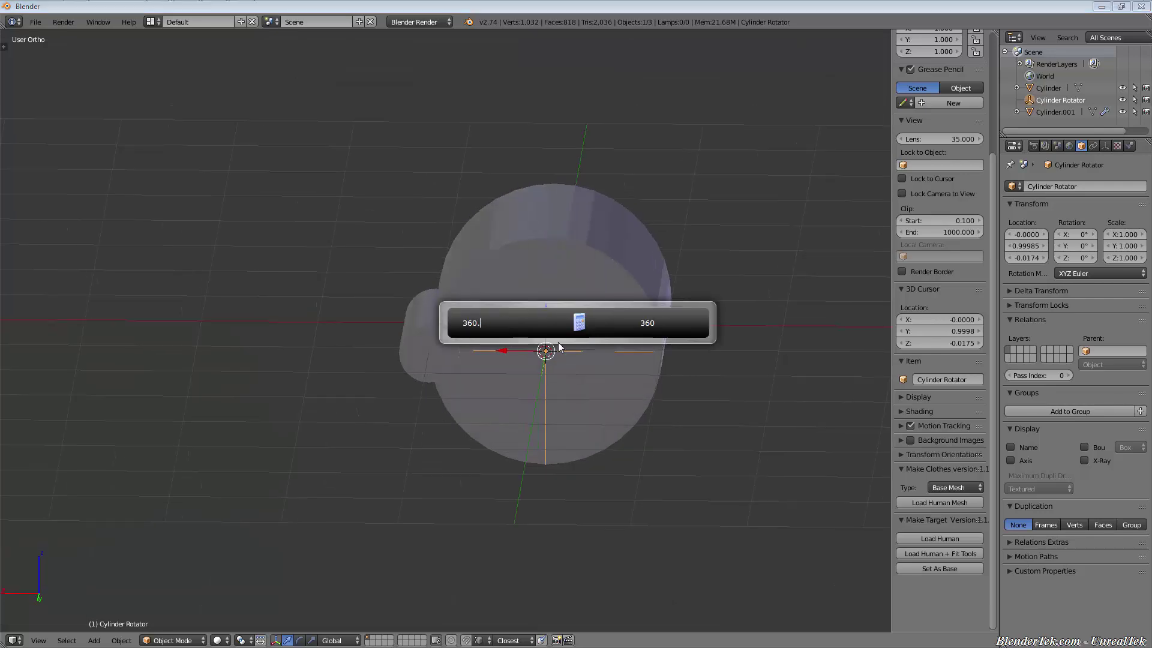
pyautogui.press('Return')
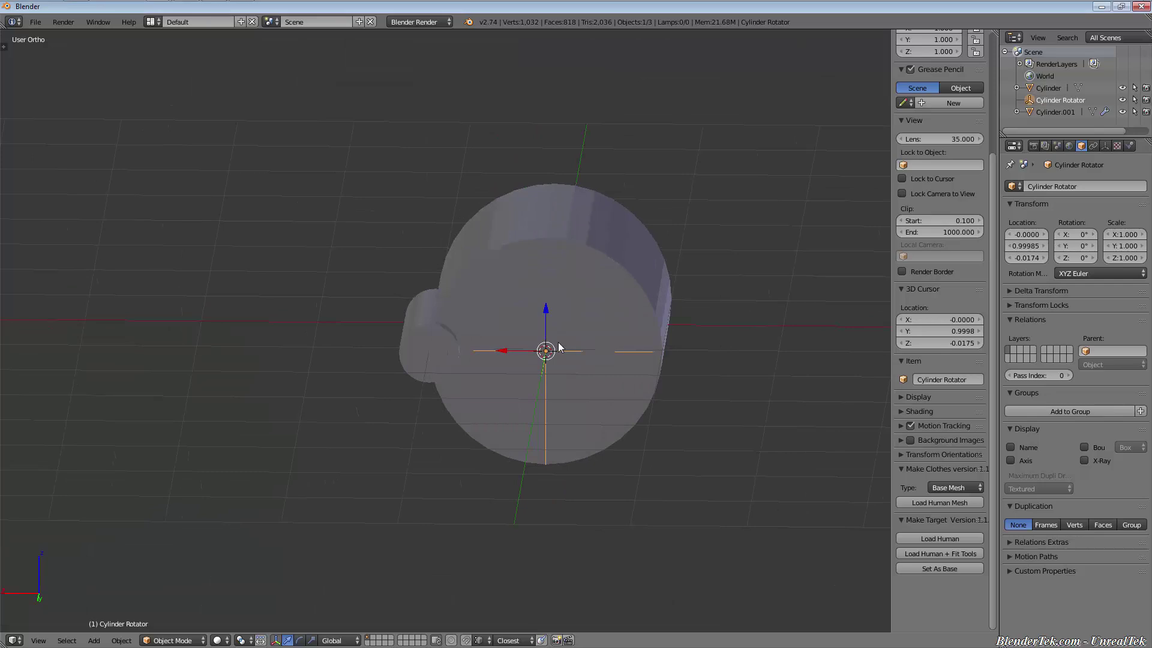
pyautogui.press('r')
pyautogui.press('y')
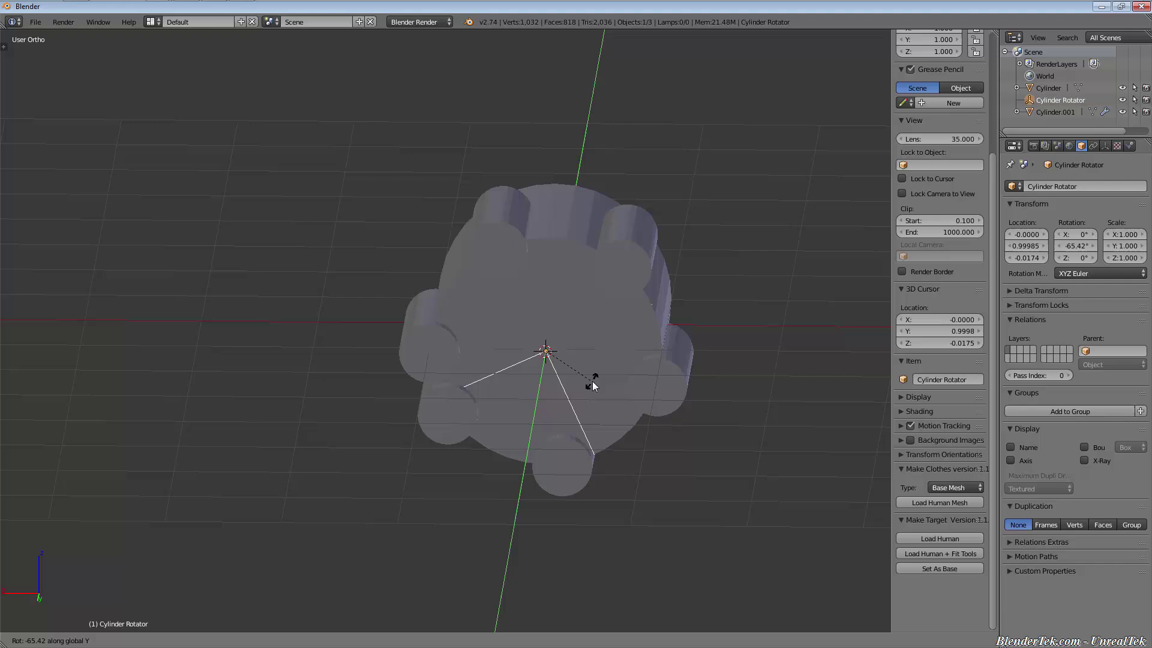
pyautogui.write('60')
pyautogui.press('Return')
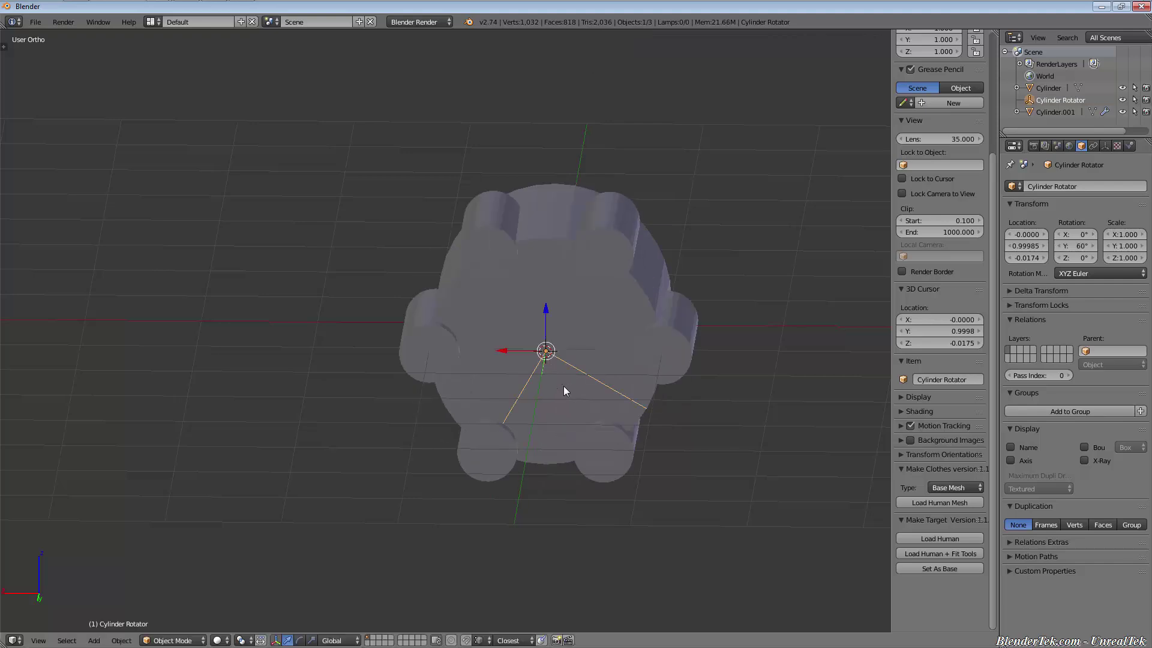
pyautogui.moveTo(564, 387); pyautogui.dragTo(280, 312, button='middle')
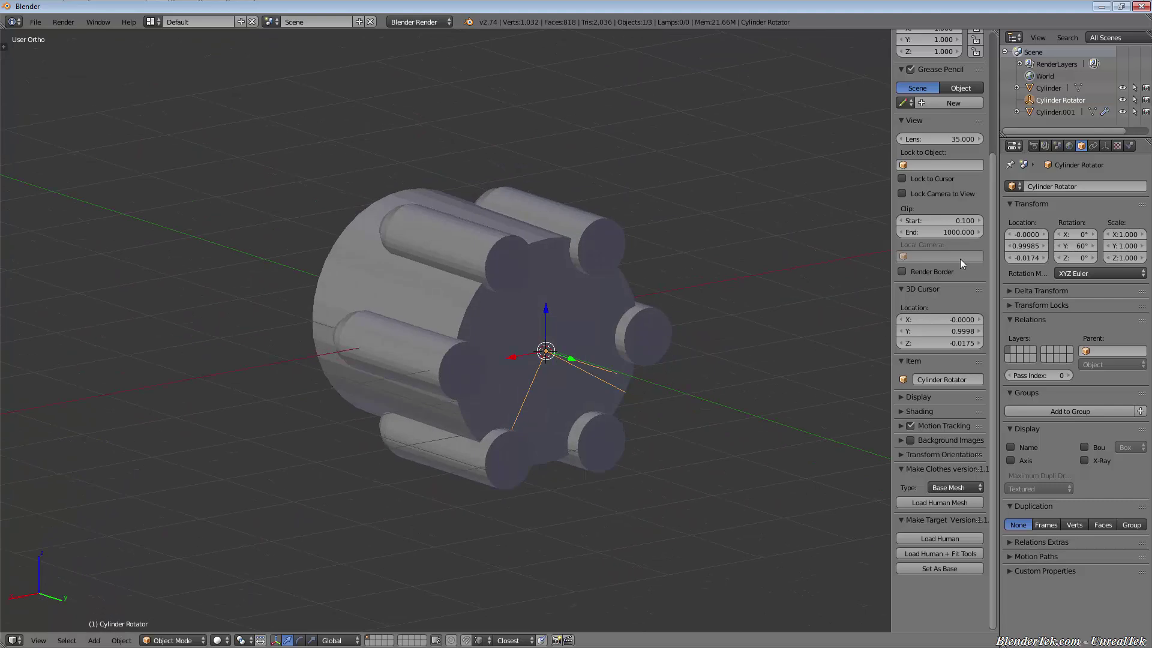
# Step: Select Cylinder.001 and apply its Array modifier to make the six small cylinders permanent
pyautogui.click(1106, 147)
pyautogui.click(1093, 147)
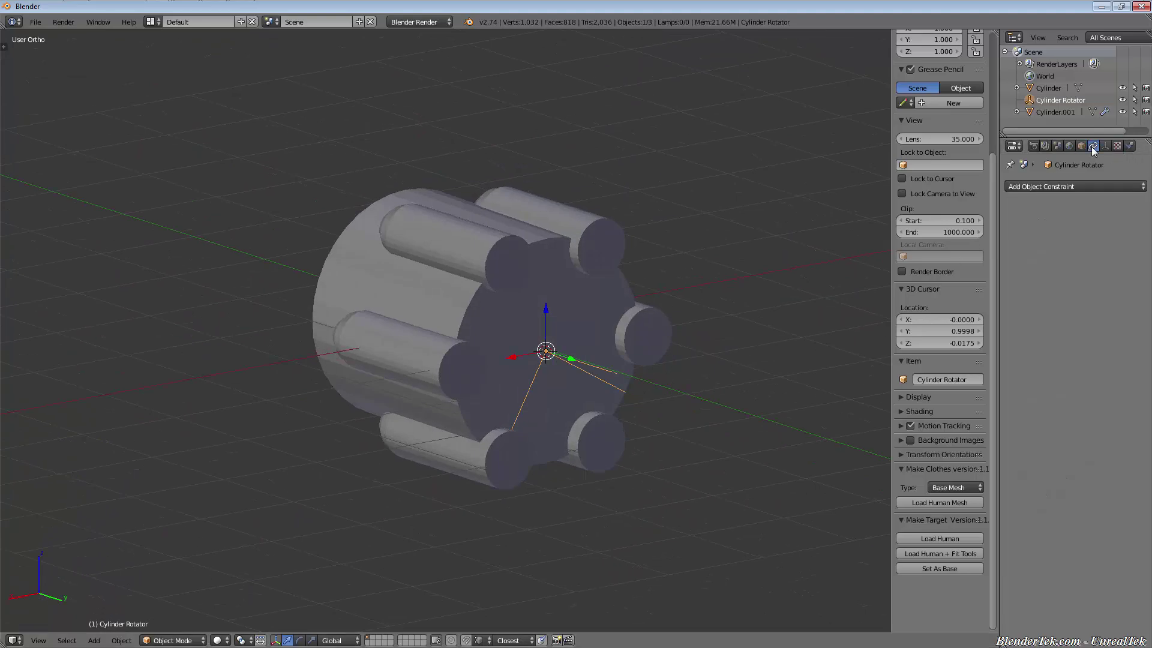
pyautogui.click(1073, 112)
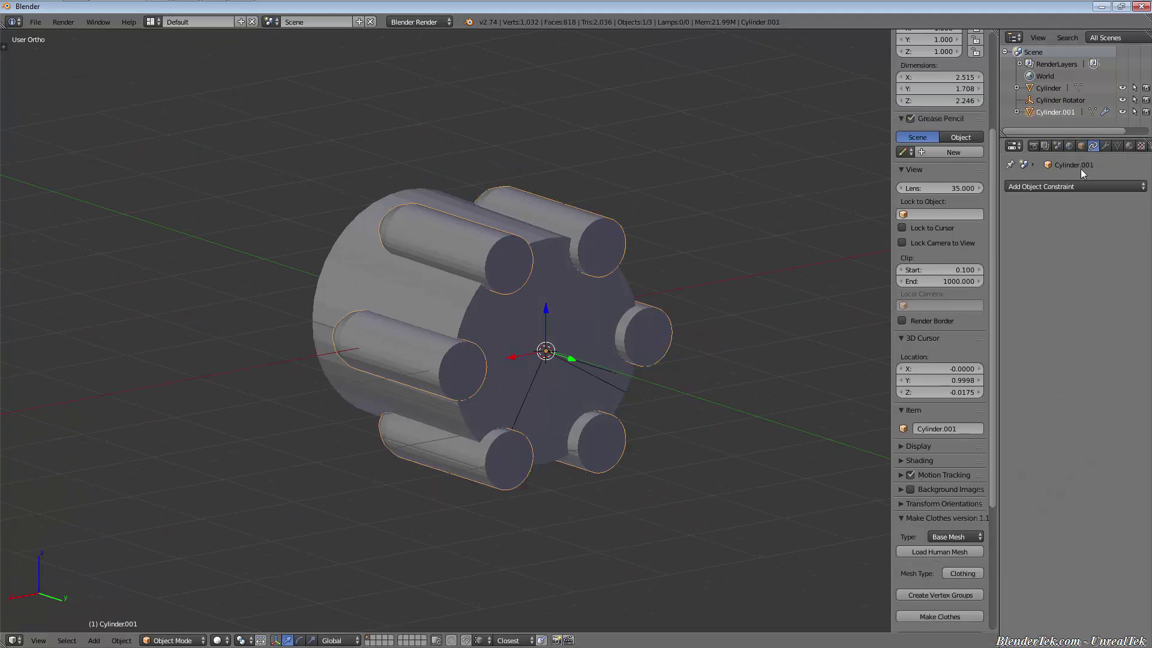
pyautogui.click(1104, 146)
pyautogui.click(1039, 226)
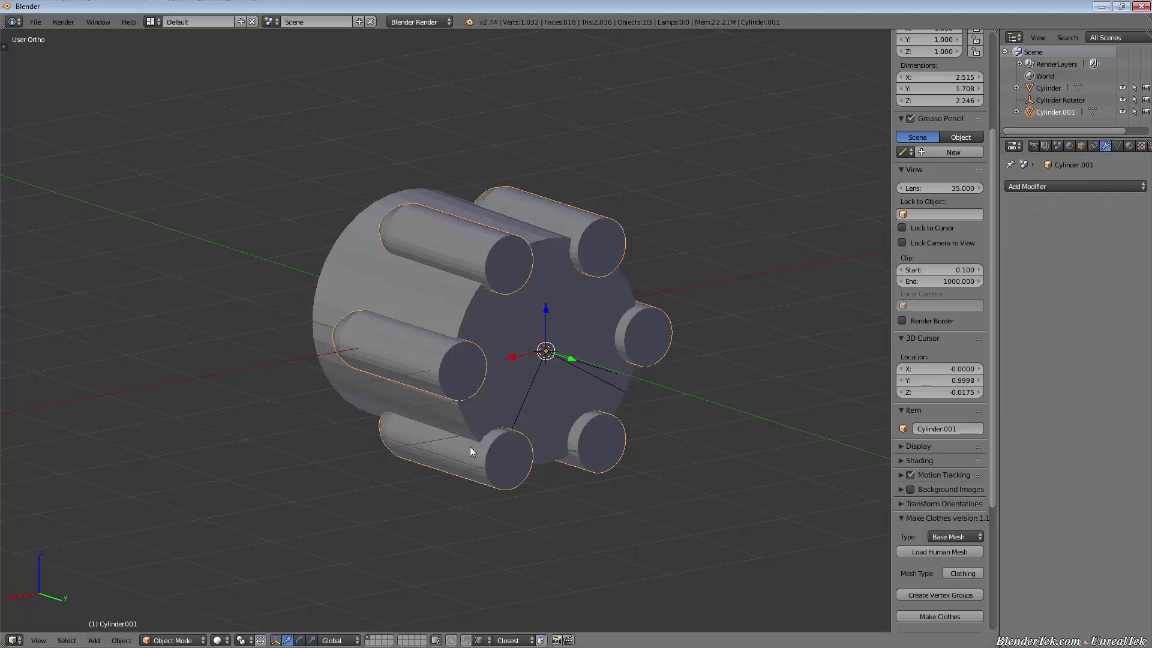
# Step: Add a Boolean with Cylinder as target to the rods, apply it, and test-move them
pyautogui.click(1036, 186)
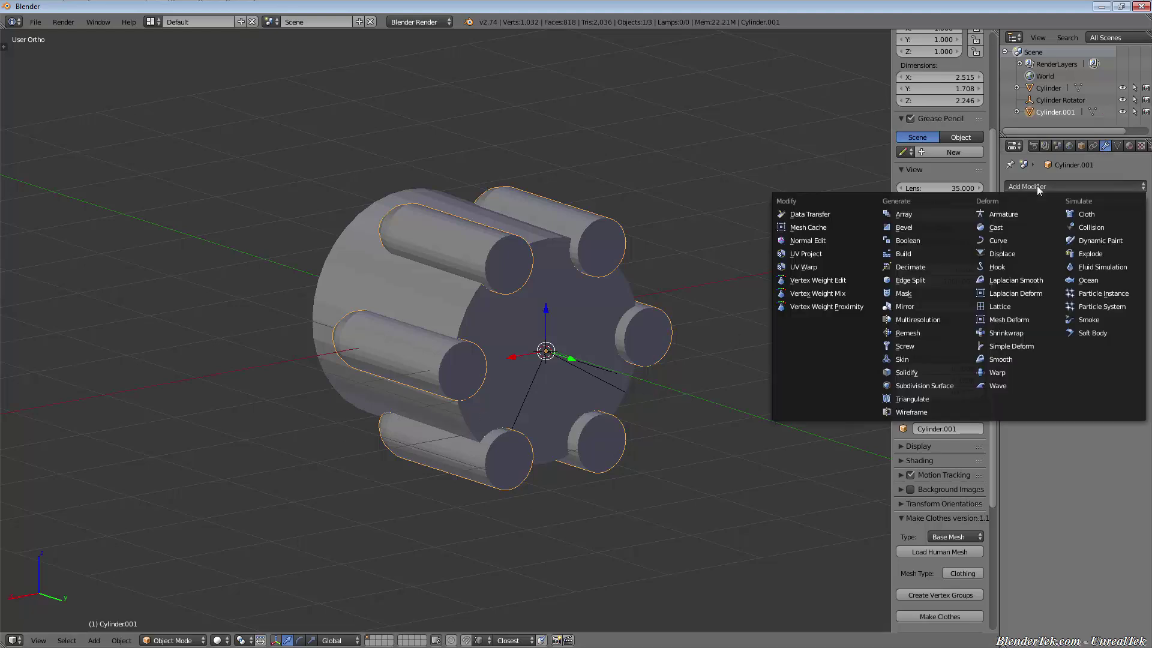
pyautogui.click(943, 238)
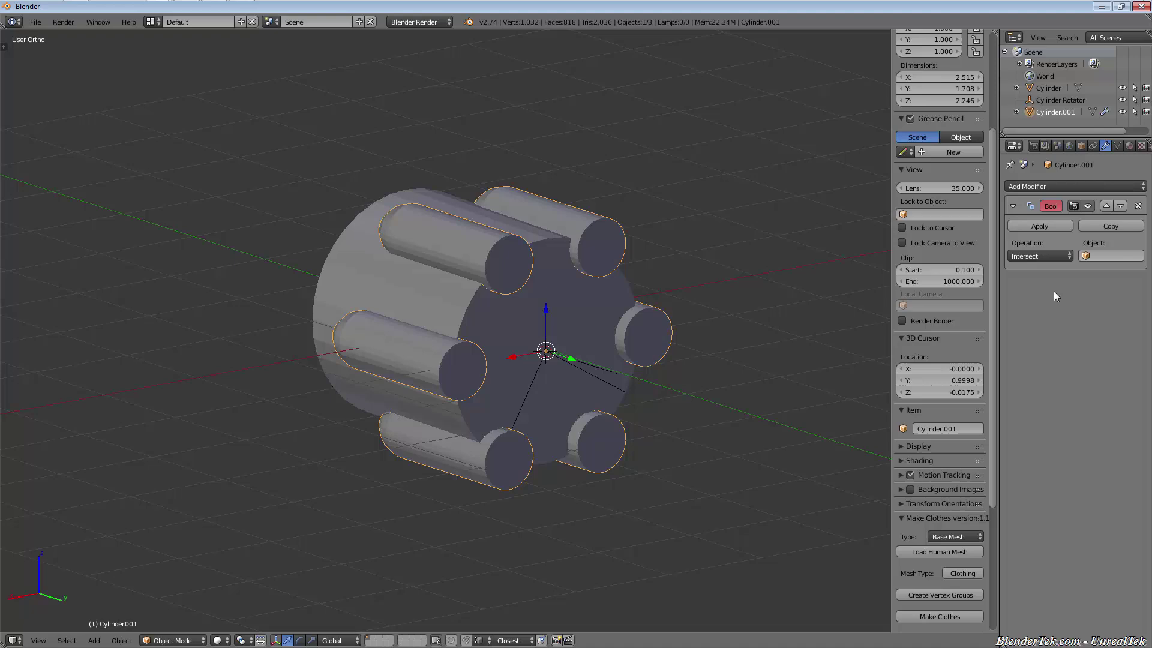
pyautogui.click(1107, 254)
pyautogui.click(1091, 272)
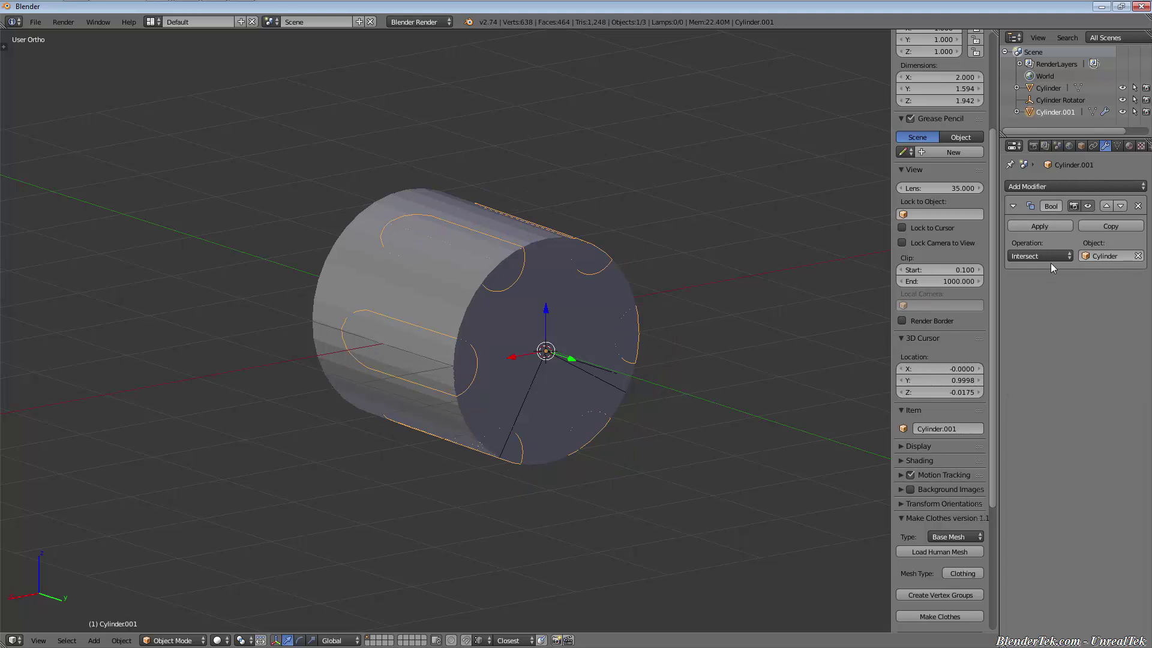
pyautogui.click(1040, 228)
pyautogui.press('g')
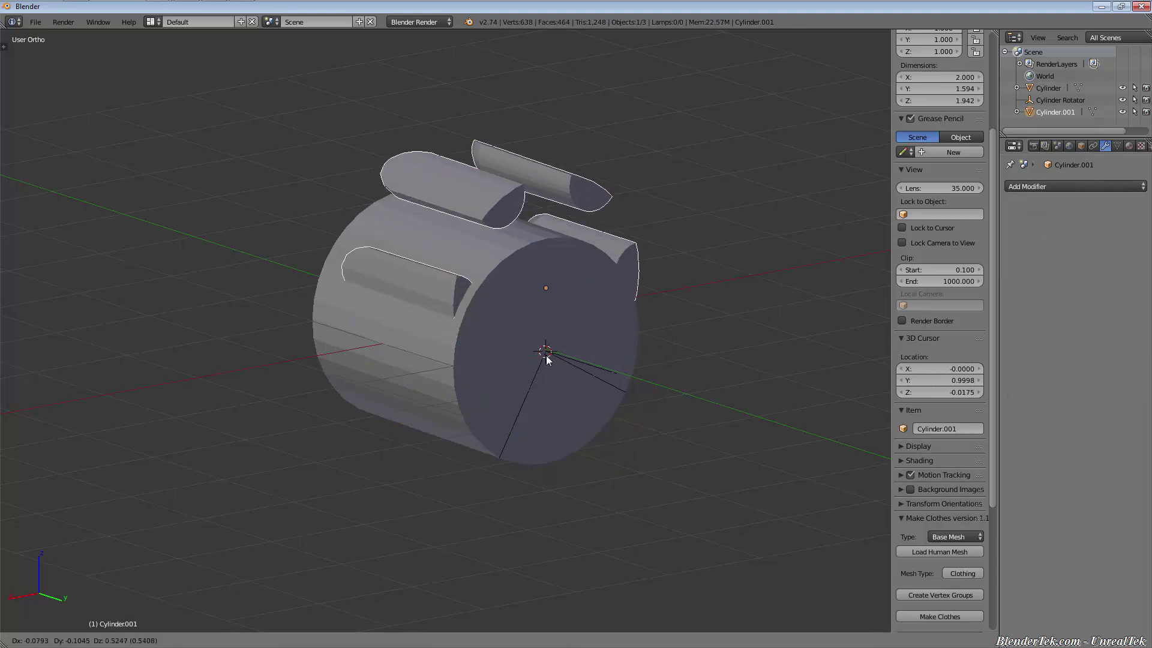
pyautogui.rightClick(439, 423)
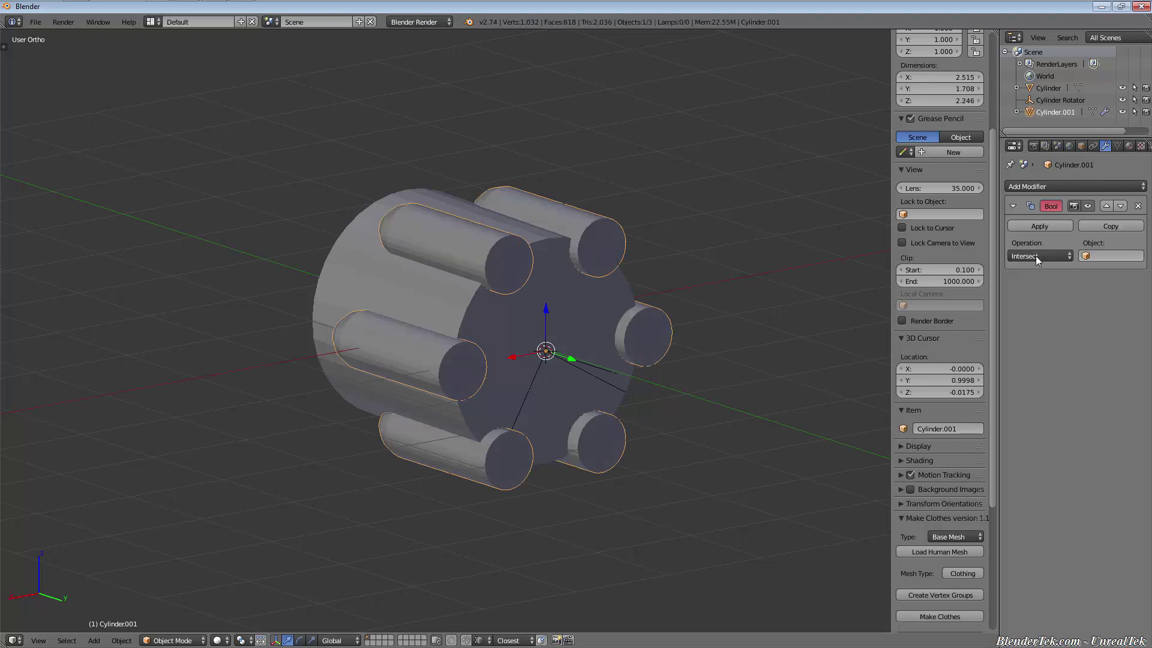
# Step: Try a Union Boolean with Cylinder on the rods, inspect the result, then undo it
pyautogui.click(1037, 256)
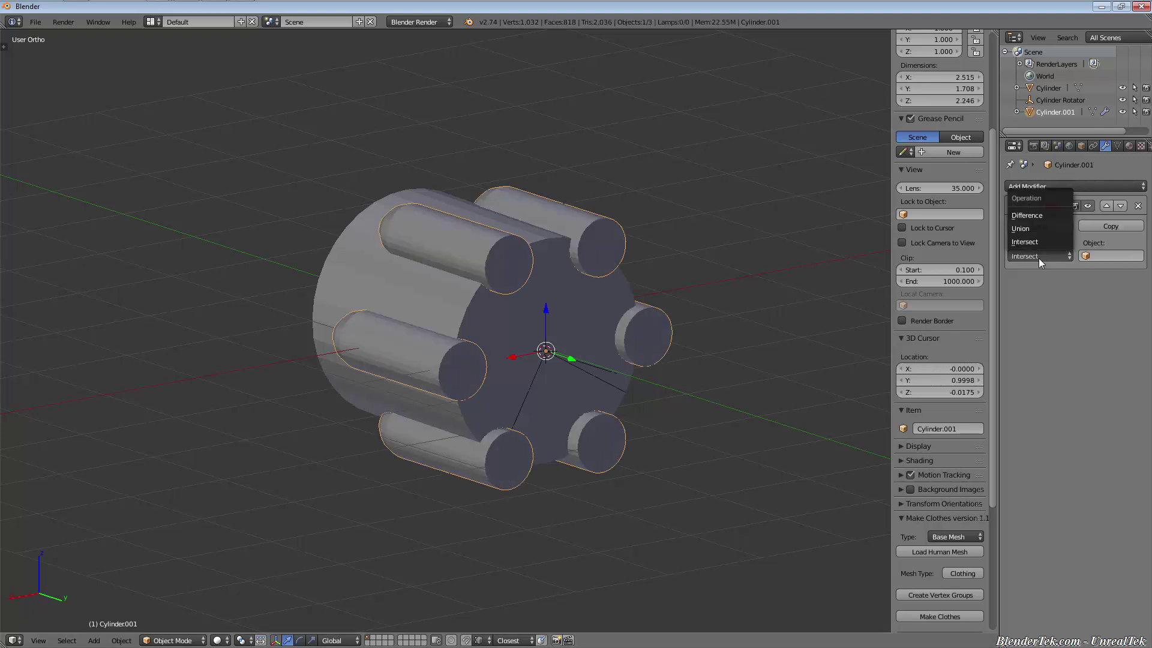
pyautogui.click(1042, 228)
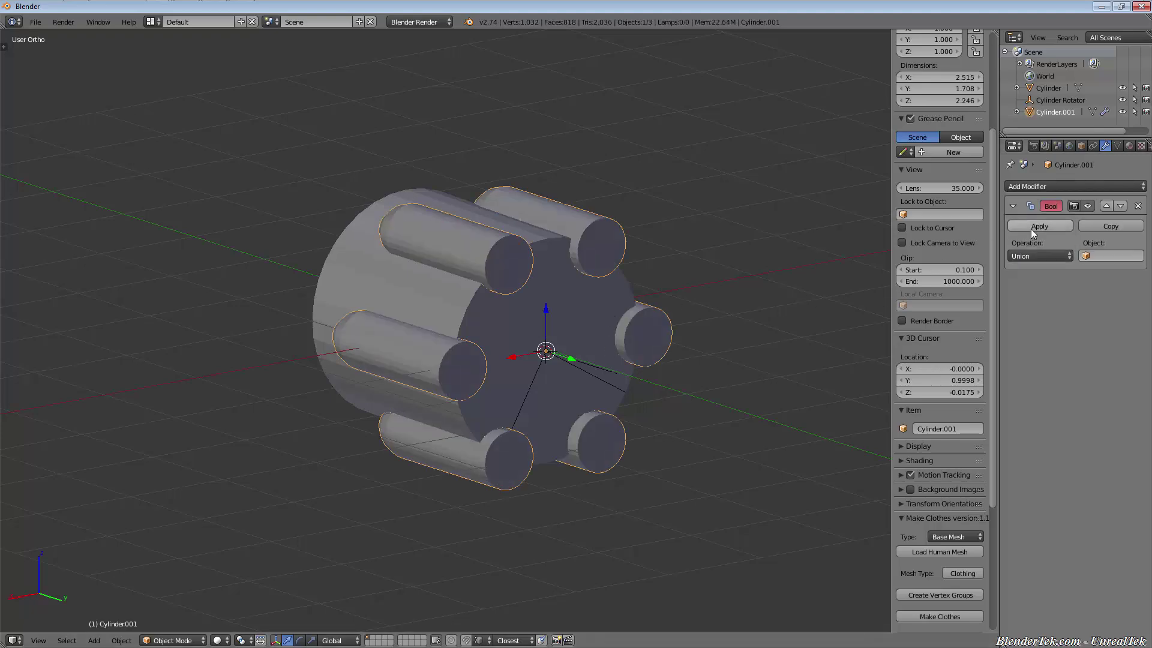
pyautogui.click(1087, 256)
pyautogui.click(1050, 272)
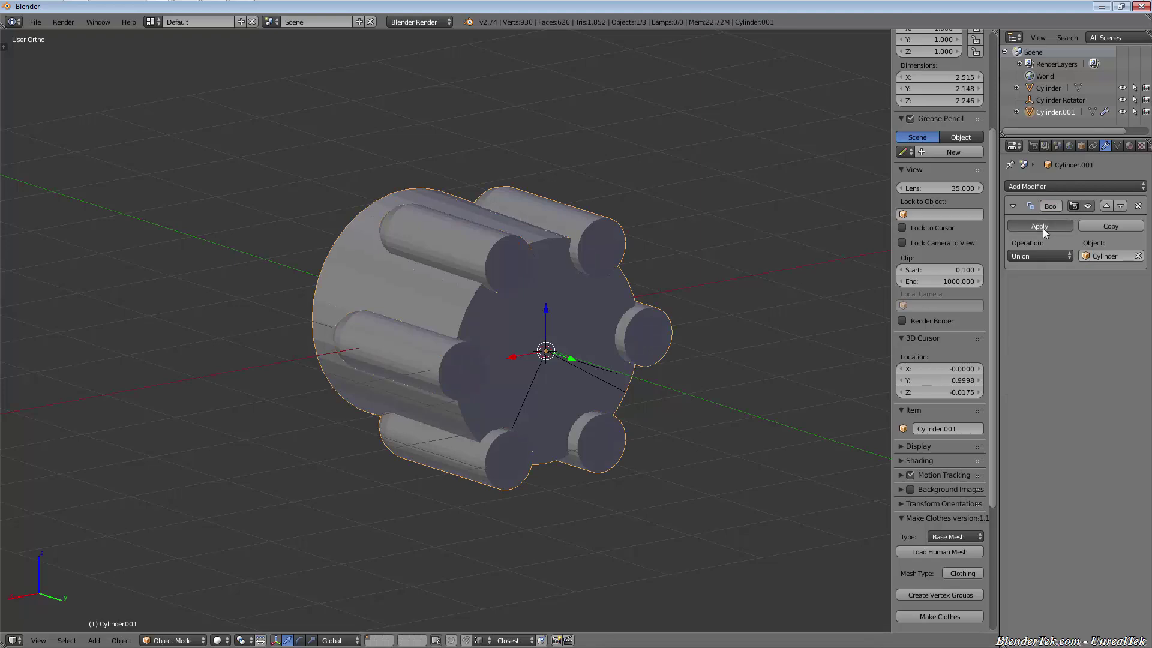
pyautogui.click(1043, 228)
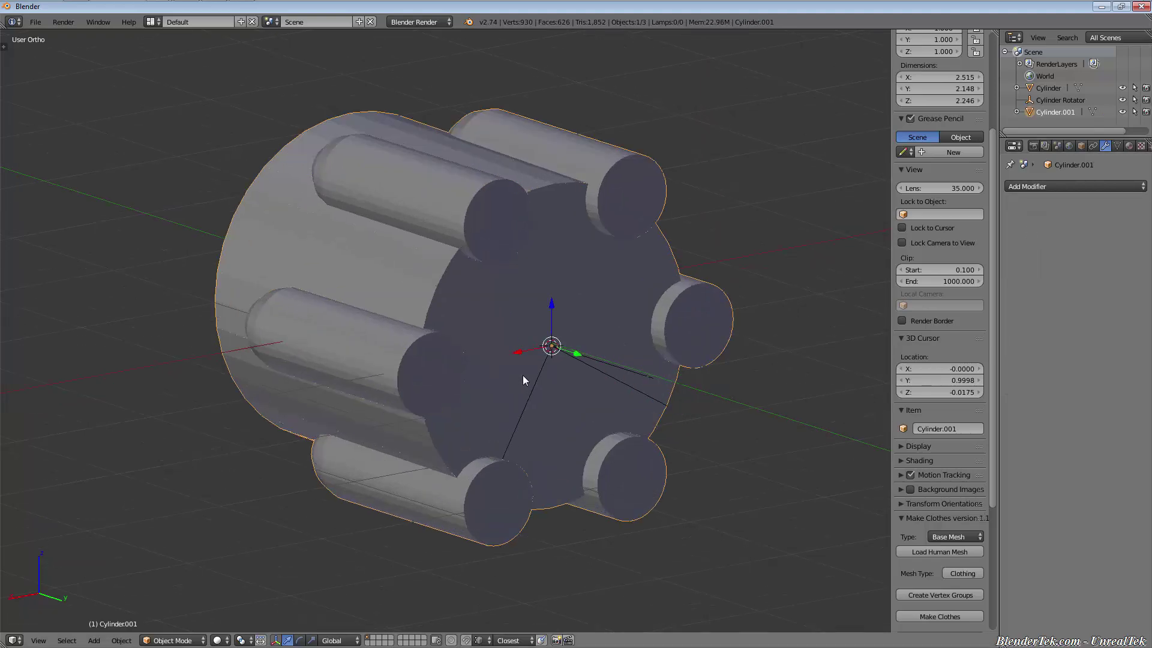
pyautogui.press('g')
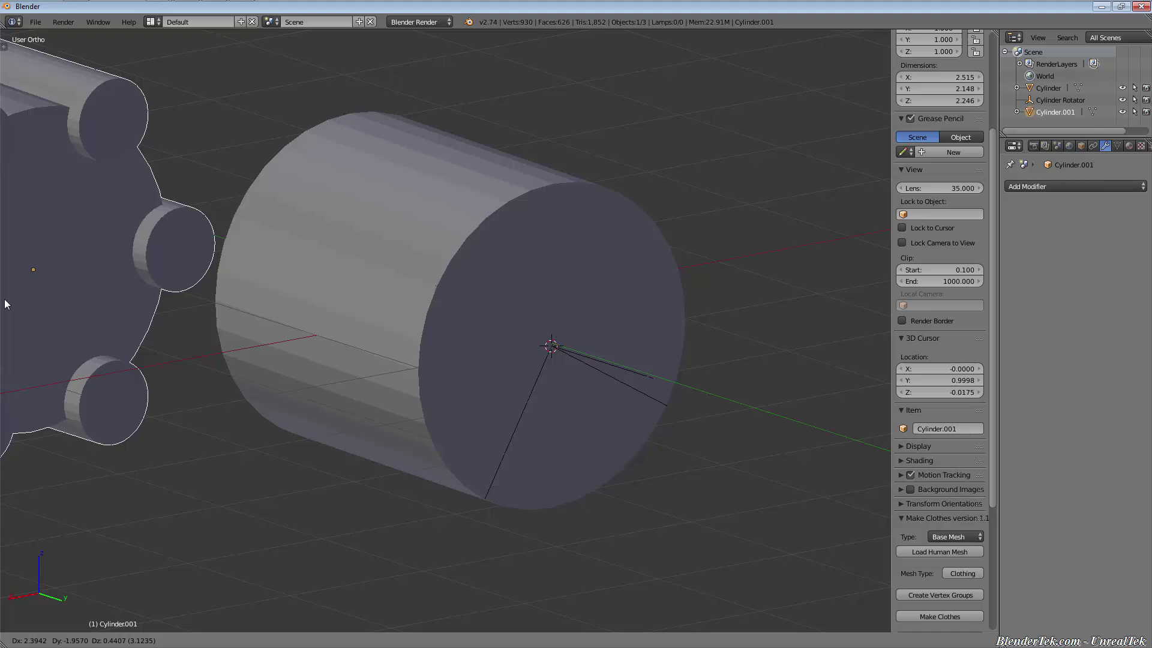
pyautogui.press('Escape')
pyautogui.hotkey('ctrl', 'z')
# Step: Try a Difference Boolean with Cylinder on the rods, inspect the result, then undo it
pyautogui.click(1055, 255)
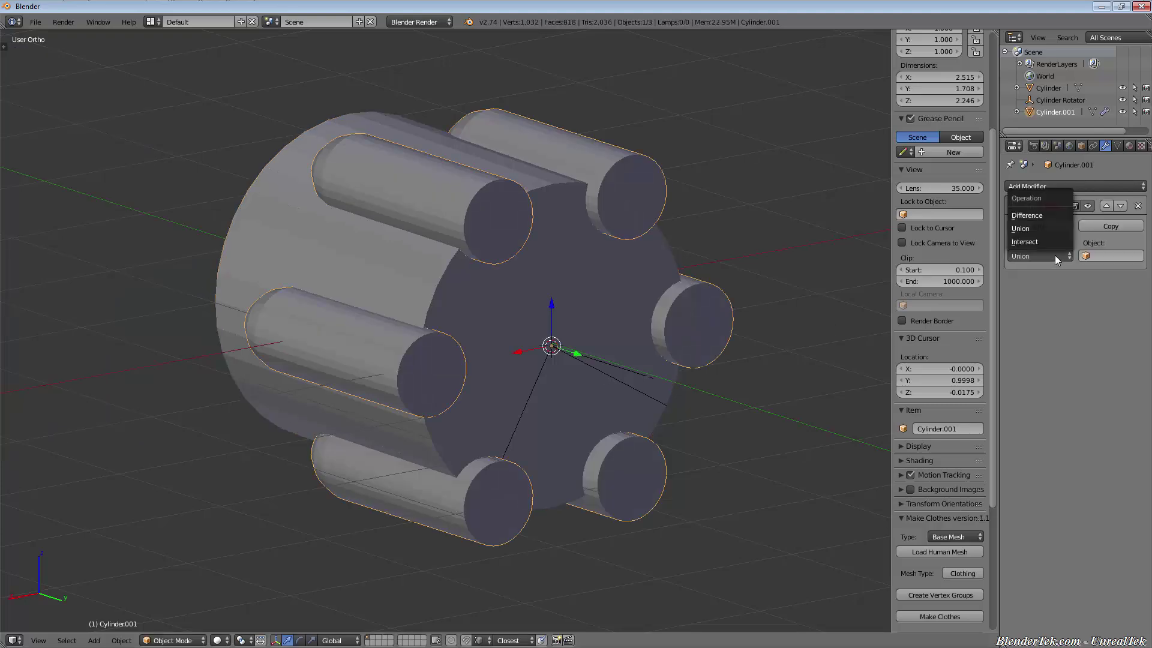
pyautogui.click(1051, 217)
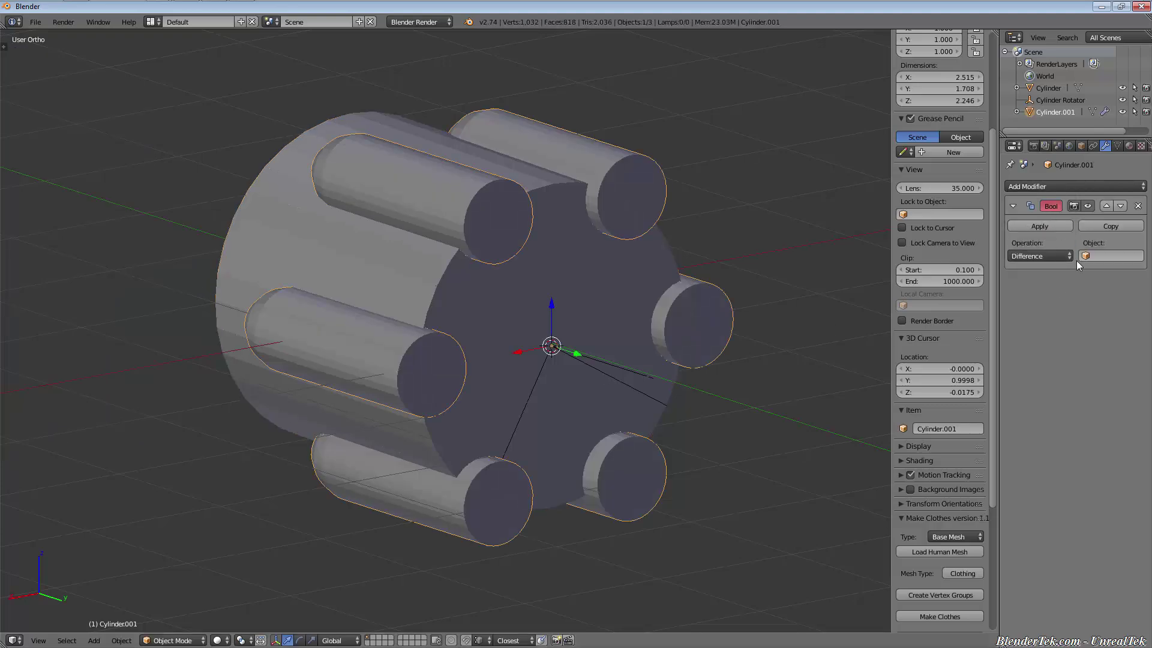
pyautogui.click(1107, 256)
pyautogui.click(1052, 270)
pyautogui.click(1040, 226)
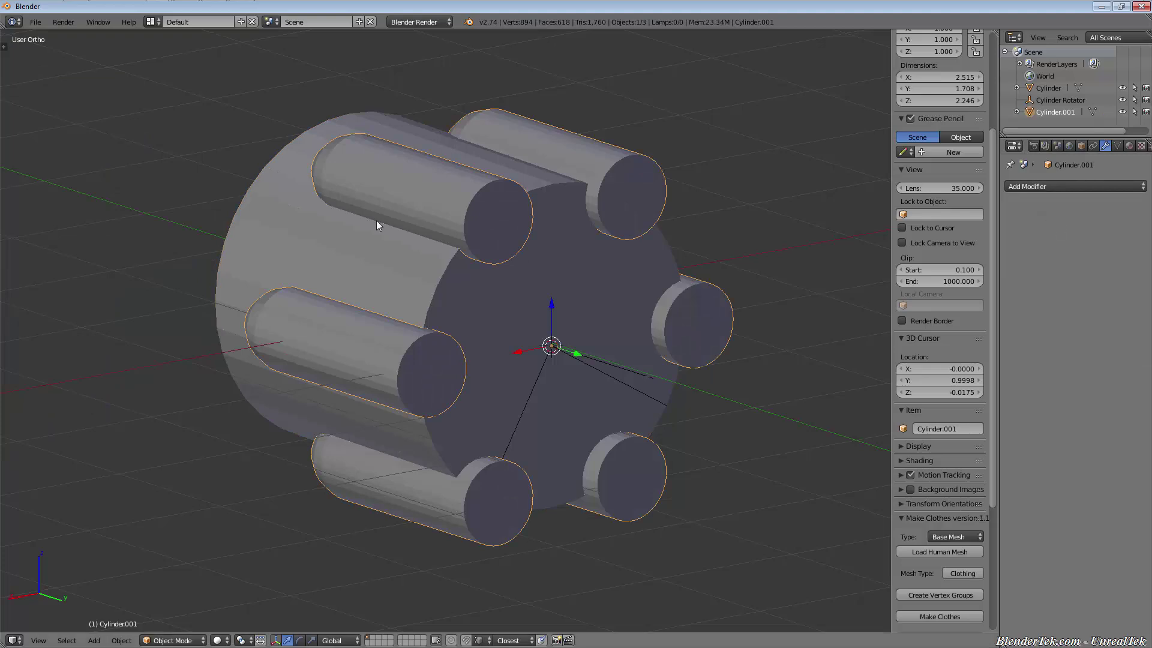
pyautogui.press('g')
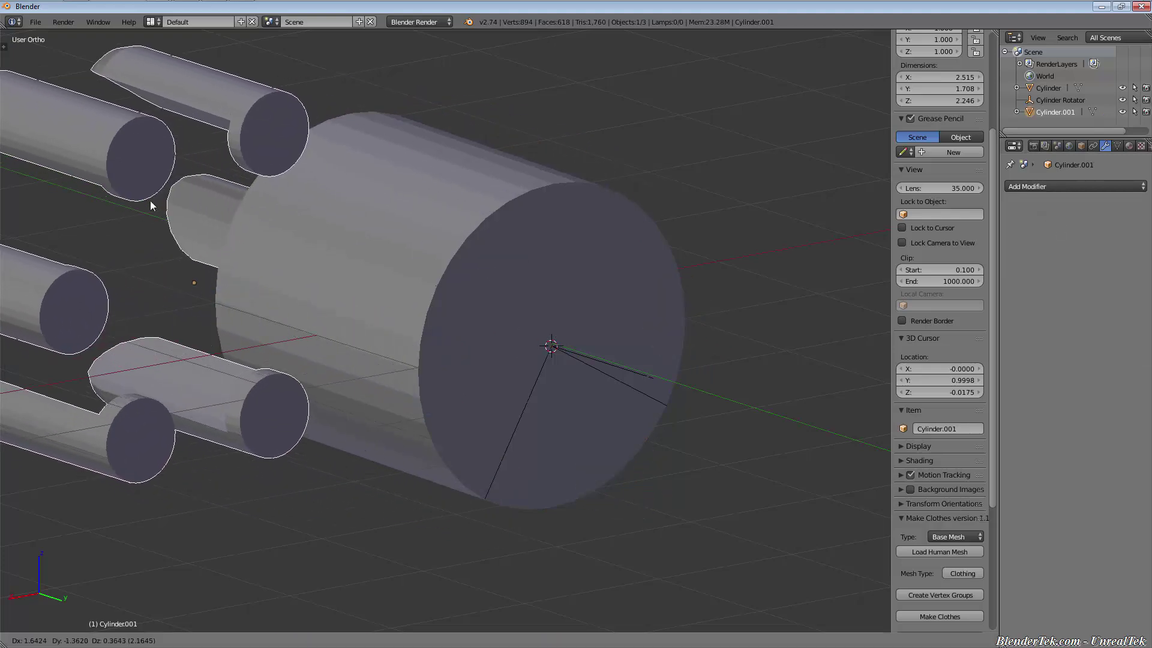
pyautogui.press('Escape')
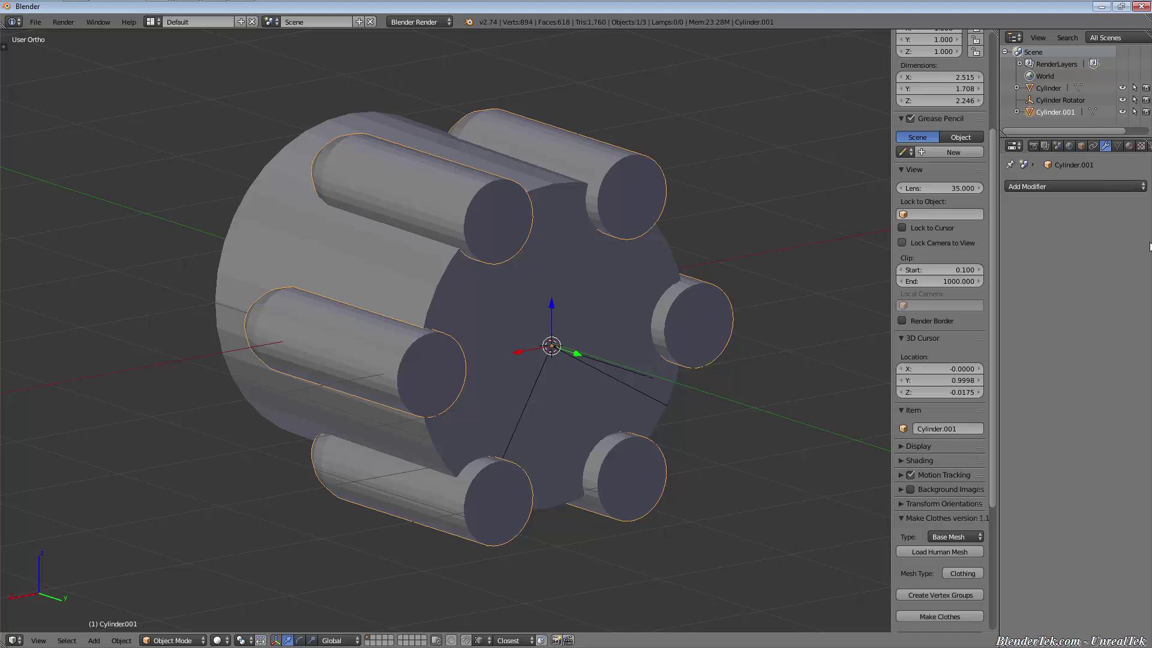
pyautogui.hotkey('ctrl', 'z')
pyautogui.hotkey('ctrl', 'z')
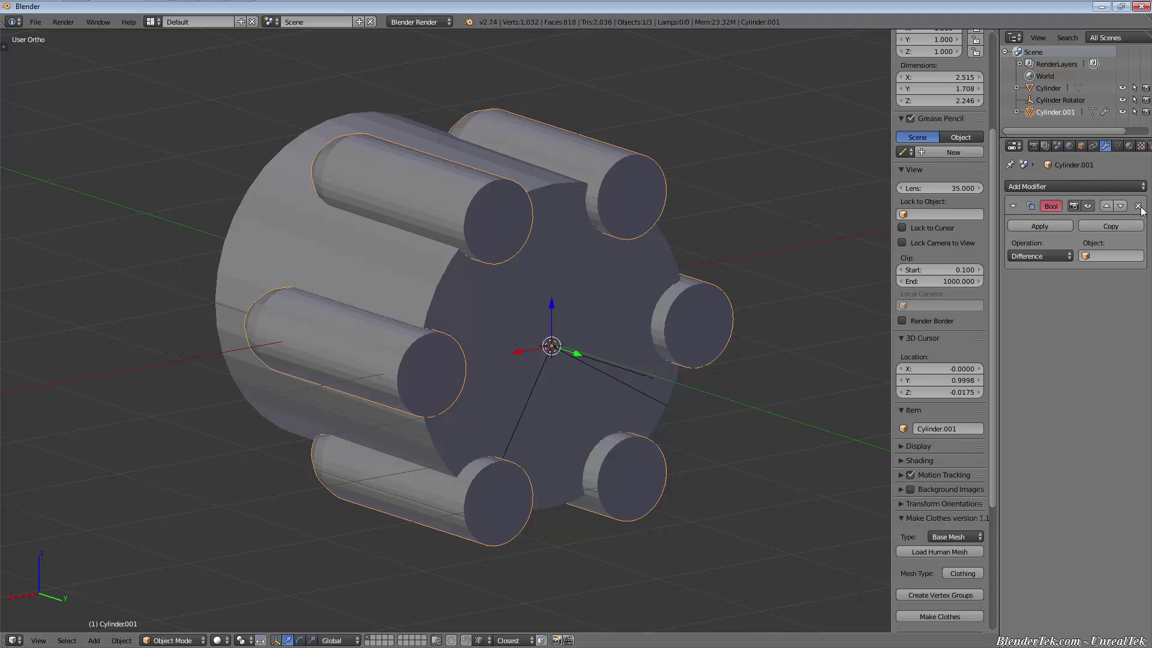
# Step: Add a Difference Boolean to Cylinder.001, then remove that modifier from the rods
pyautogui.rightClick(580, 293)
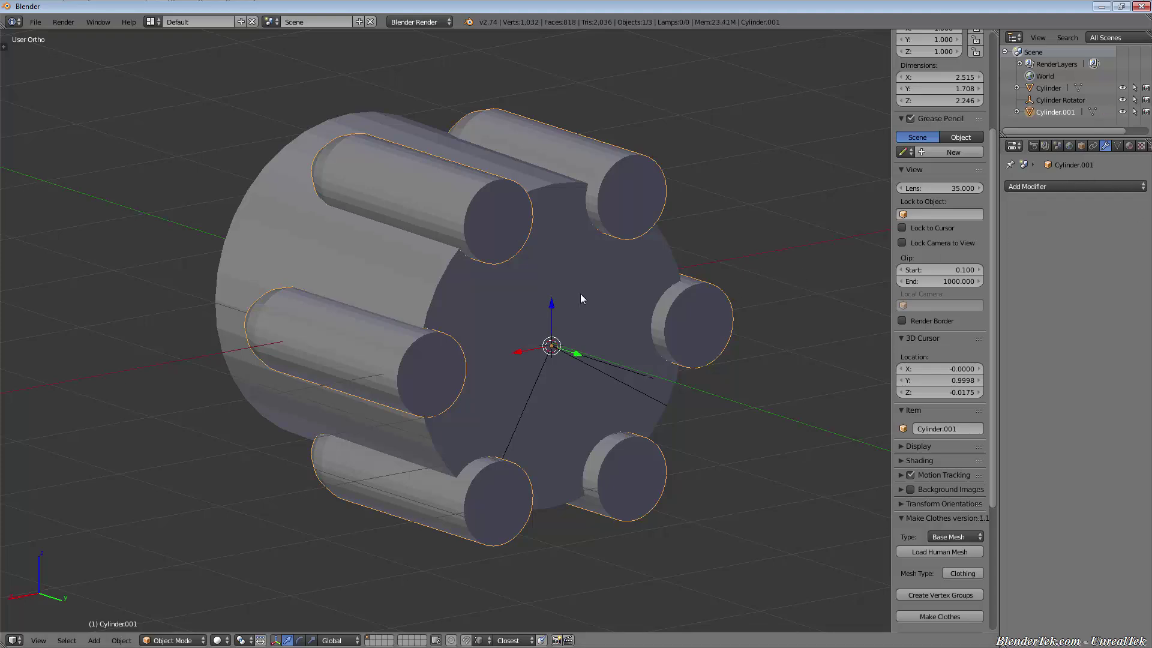
pyautogui.click(1055, 100)
pyautogui.click(1054, 112)
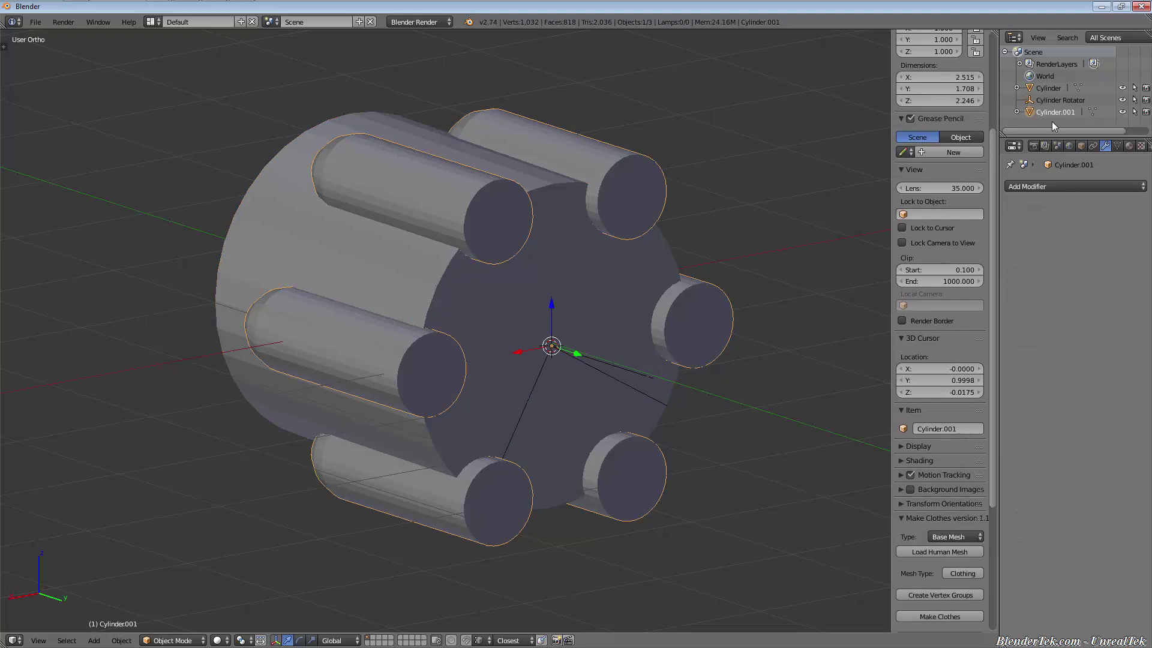
pyautogui.click(1046, 186)
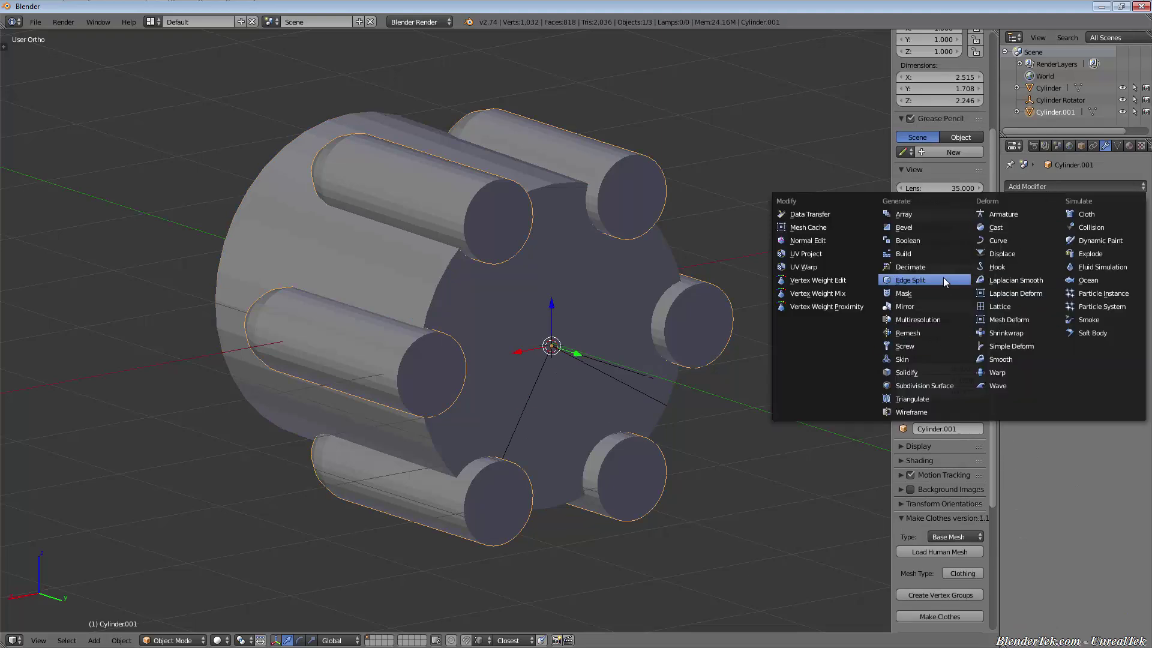
pyautogui.click(907, 241)
pyautogui.click(1053, 258)
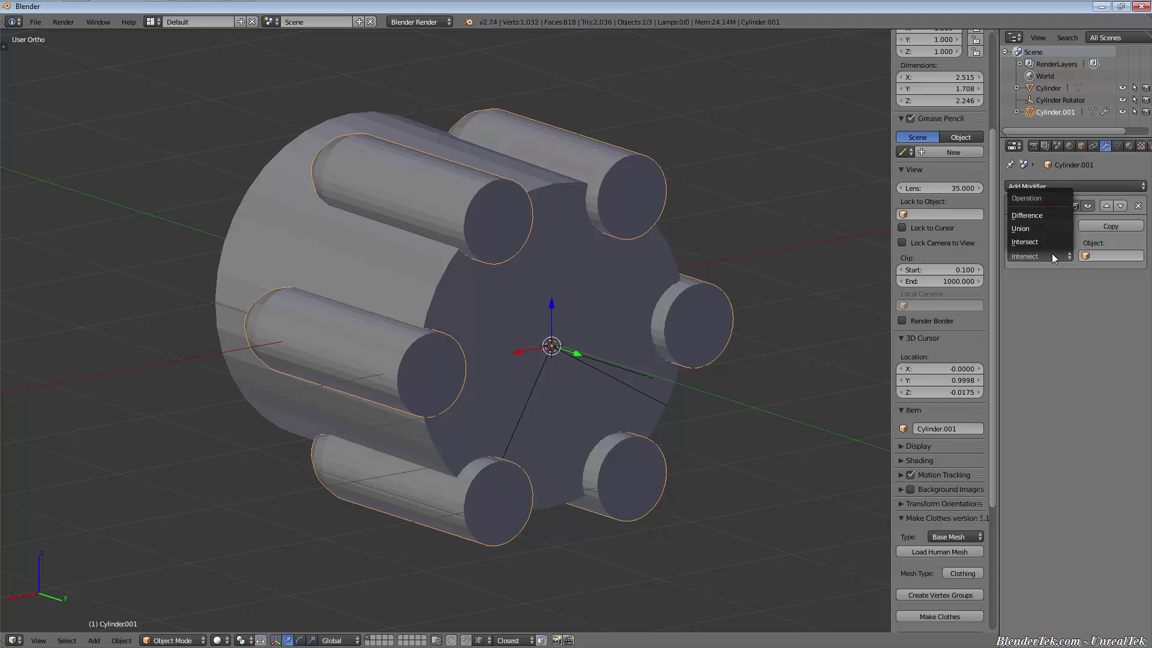
pyautogui.click(1049, 229)
pyautogui.click(1111, 254)
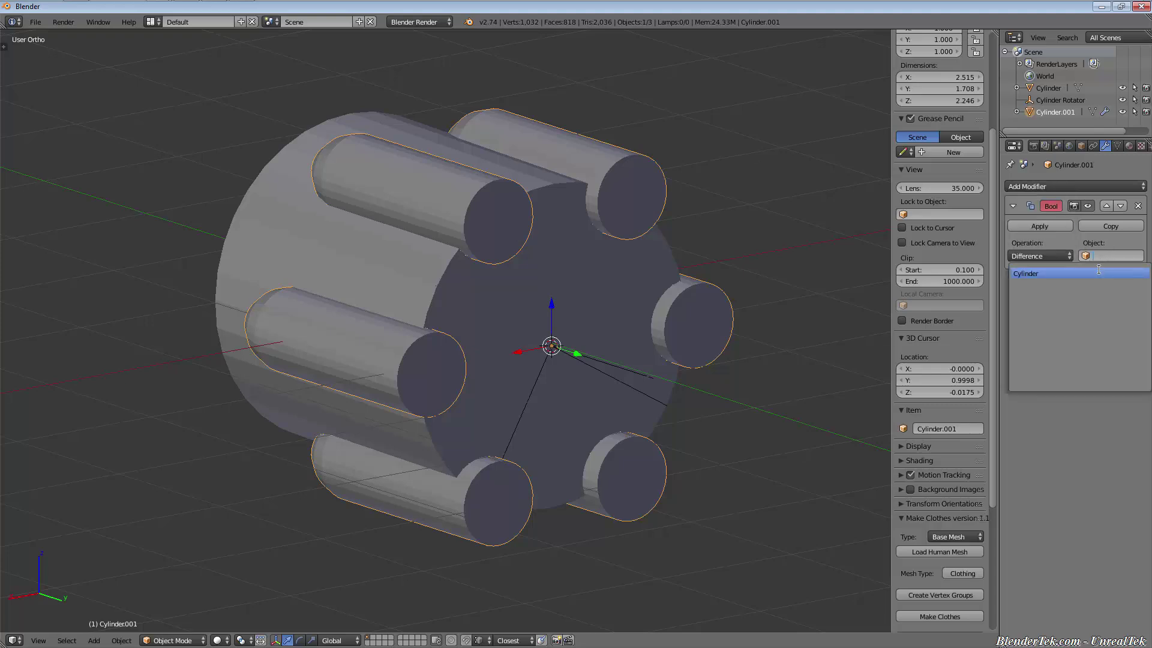
pyautogui.click(1137, 205)
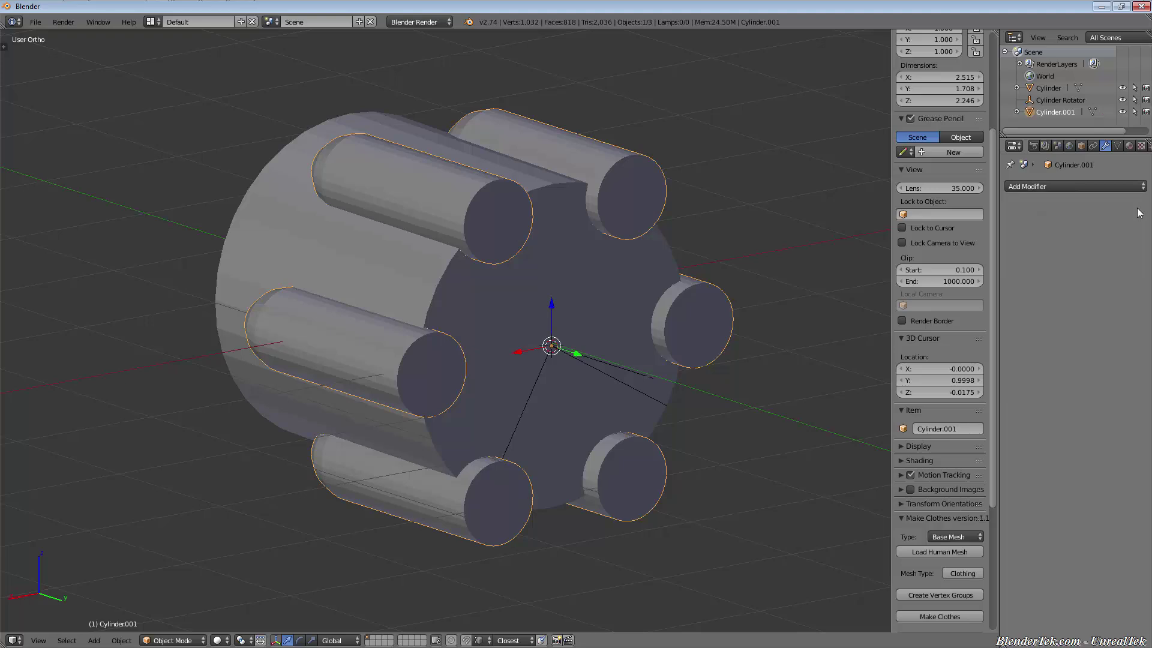
# Step: On the core Cylinder, add and apply a Boolean Difference with Cylinder.001 as the cutter
pyautogui.rightClick(600, 322)
pyautogui.click(1032, 186)
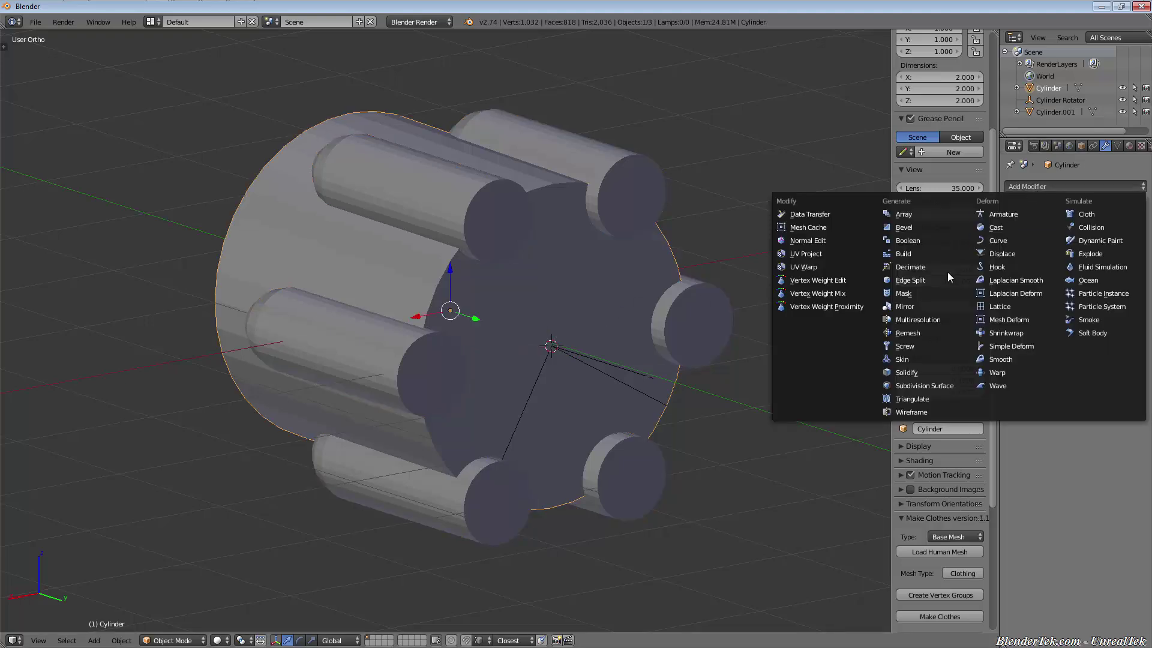
pyautogui.click(907, 240)
pyautogui.click(1109, 255)
pyautogui.click(1100, 274)
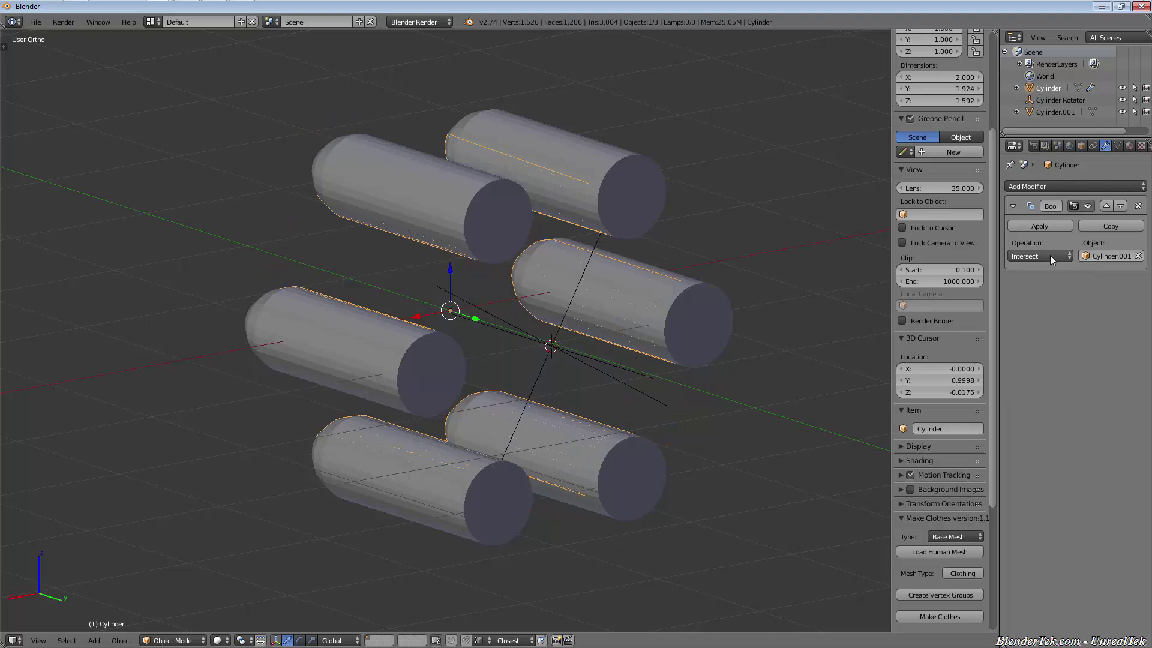
pyautogui.click(1050, 255)
pyautogui.click(1046, 214)
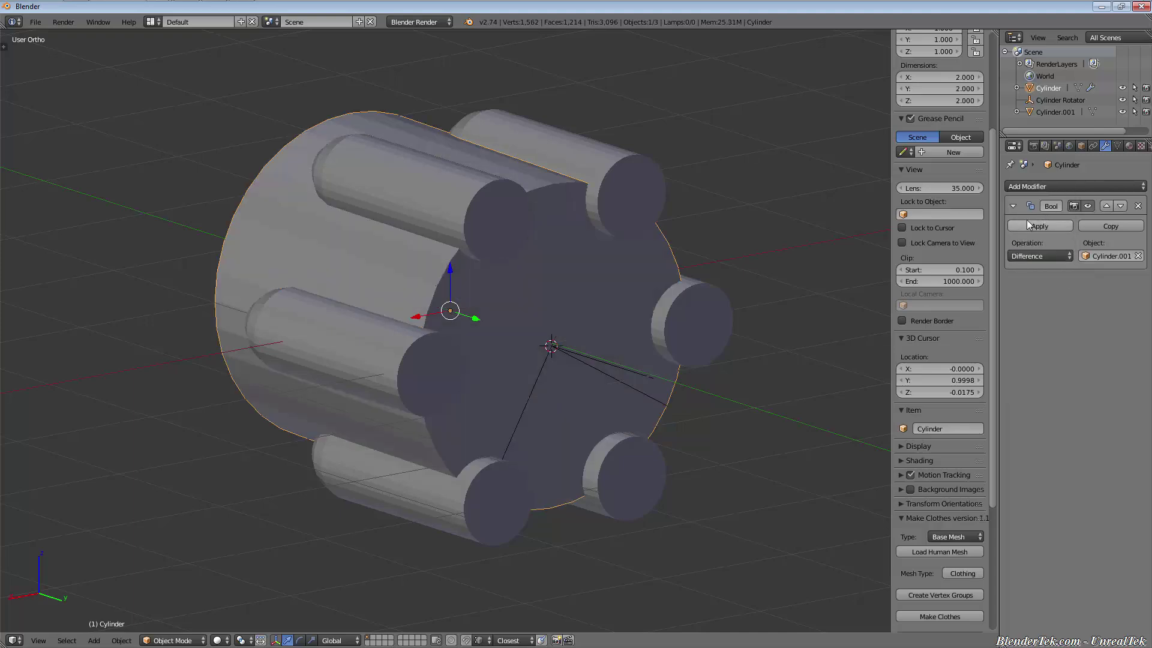
pyautogui.click(1028, 223)
# Step: Move the six rods off to the right of the core cylinder
pyautogui.rightClick(398, 339)
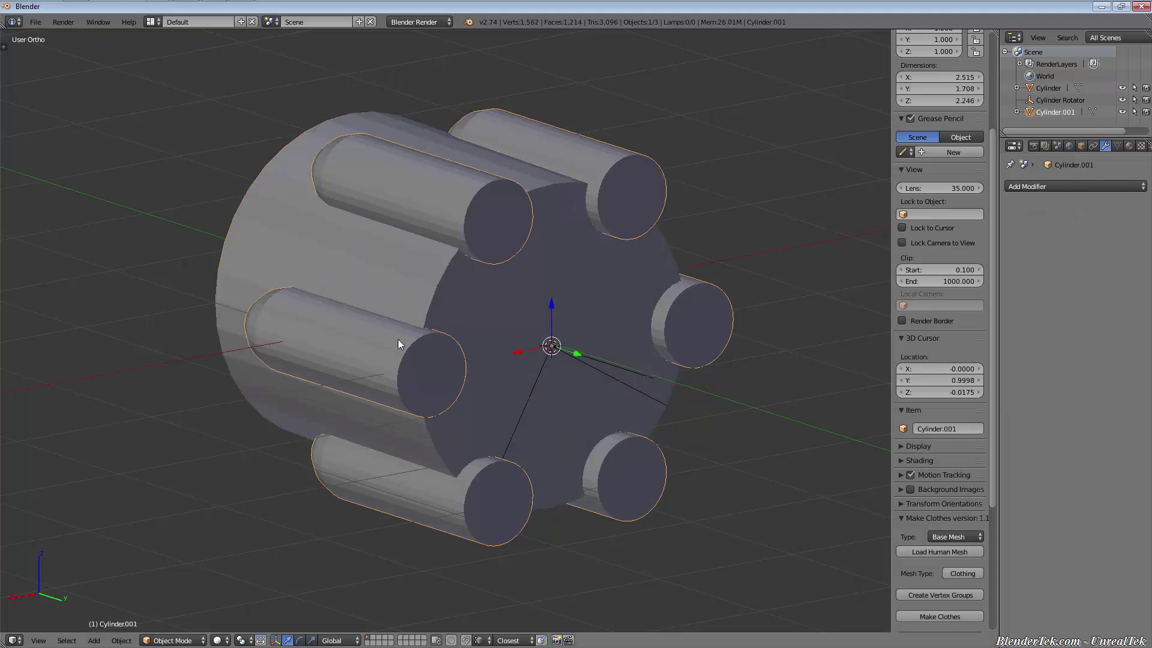
pyautogui.press('g')
pyautogui.click(828, 228)
# Step: Enter Edit Mode on the core cylinder and orbit around to inspect the carved grooves
pyautogui.rightClick(574, 317)
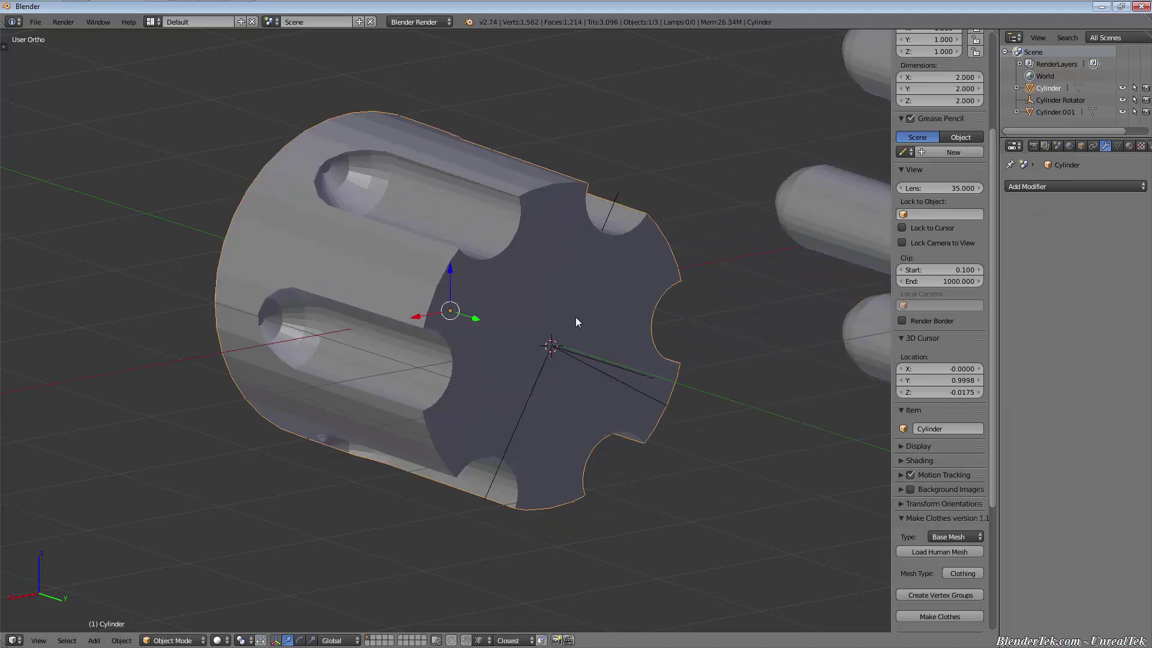
pyautogui.press('Tab')
pyautogui.moveTo(638, 191); pyautogui.dragTo(507, 207, button='middle')
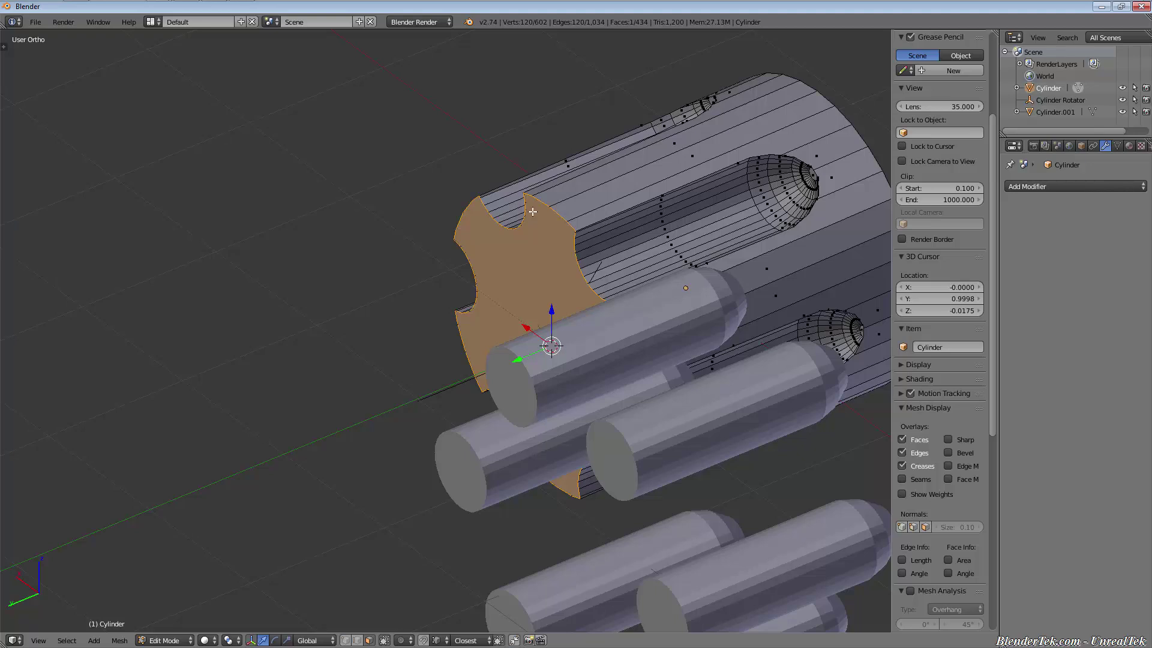
pyautogui.moveTo(502, 184); pyautogui.dragTo(583, 240, button='middle')
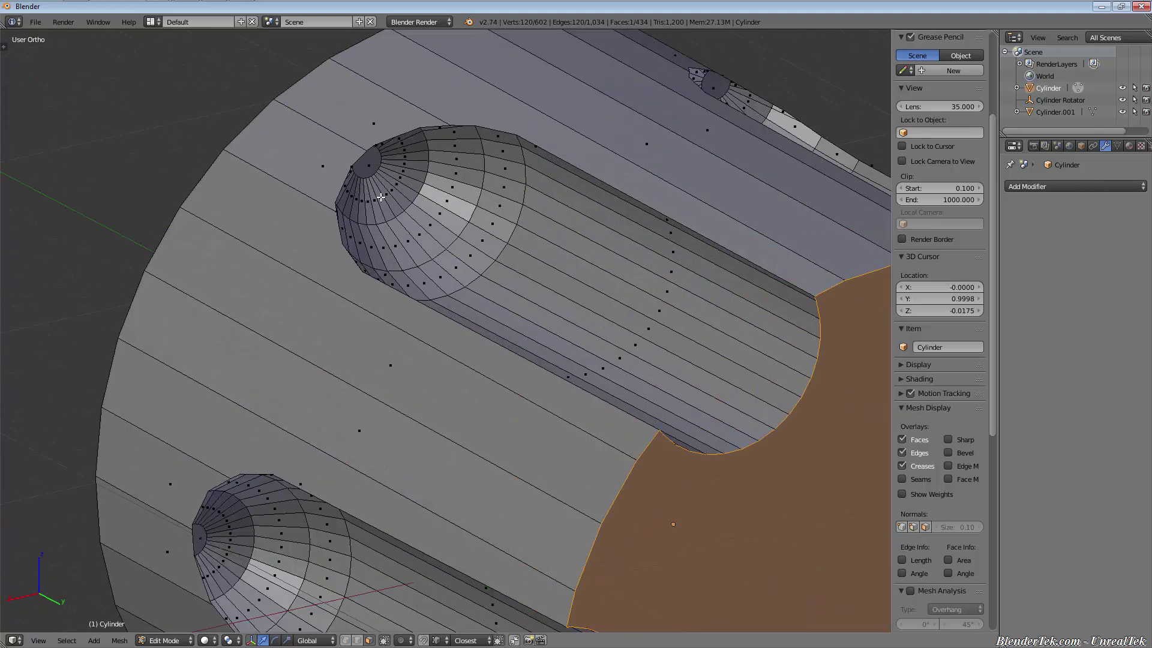
pyautogui.scroll(5, 332, 178)
pyautogui.scroll(2, 396, 180)
pyautogui.scroll(-1, 532, 247)
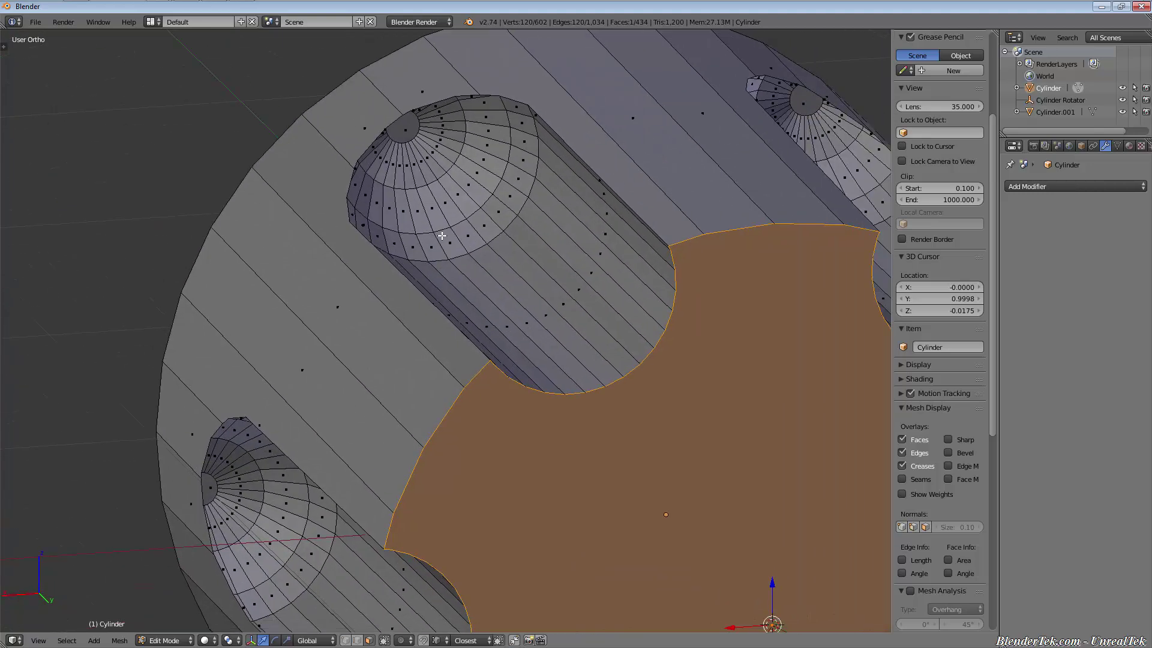
pyautogui.moveTo(533, 247); pyautogui.dragTo(298, 266, button='middle')
pyautogui.scroll(-3, 578, 321)
pyautogui.scroll(-2, 579, 334)
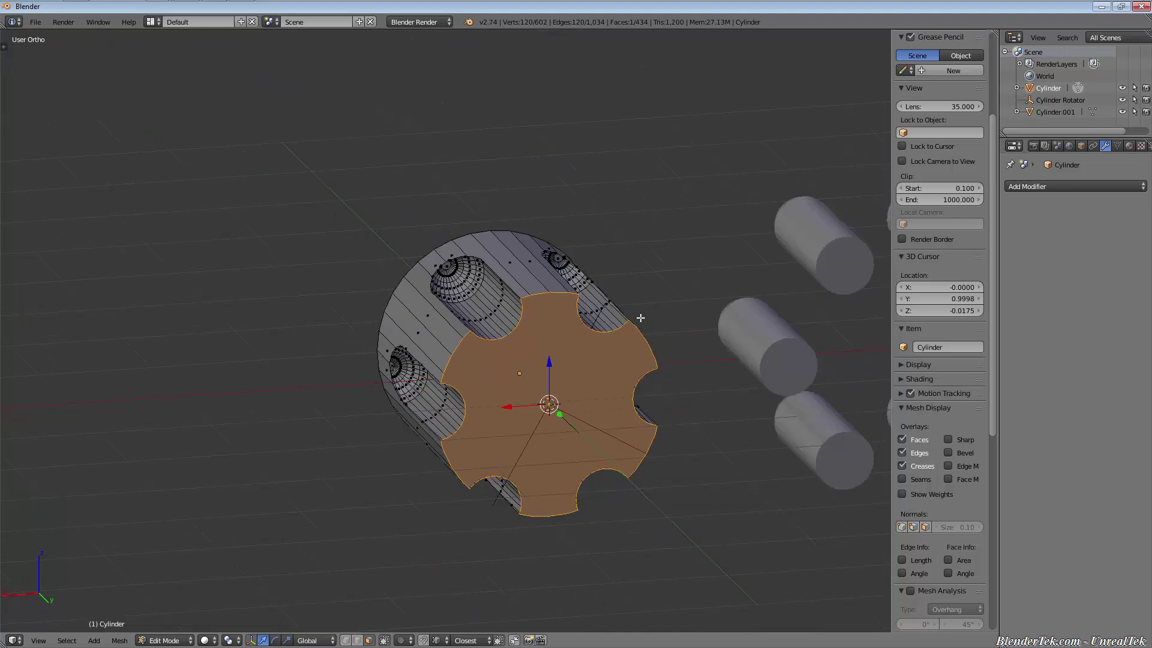
pyautogui.moveTo(641, 318)
pyautogui.mouseDown(button='middle')
pyautogui.moveTo(691, 321)
pyautogui.moveTo(585, 334)
pyautogui.mouseUp(button='middle')
# Step: Return to Object Mode and move the six rods back toward the cylinder
pyautogui.press('Tab')
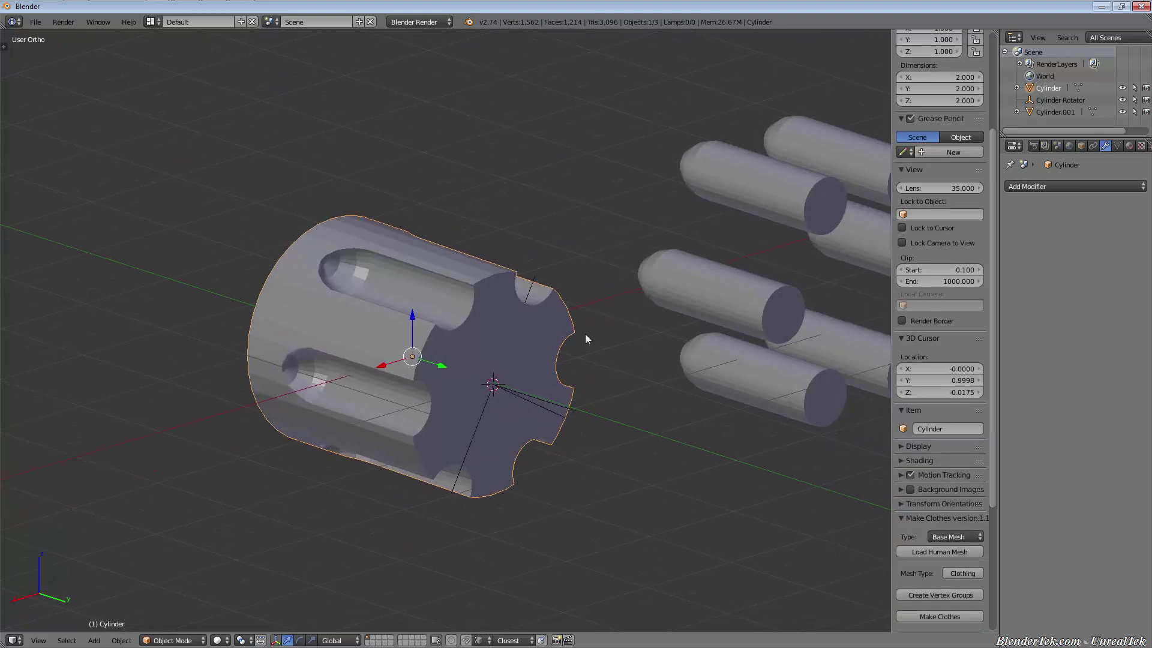
pyautogui.rightClick(734, 291)
pyautogui.press('g')
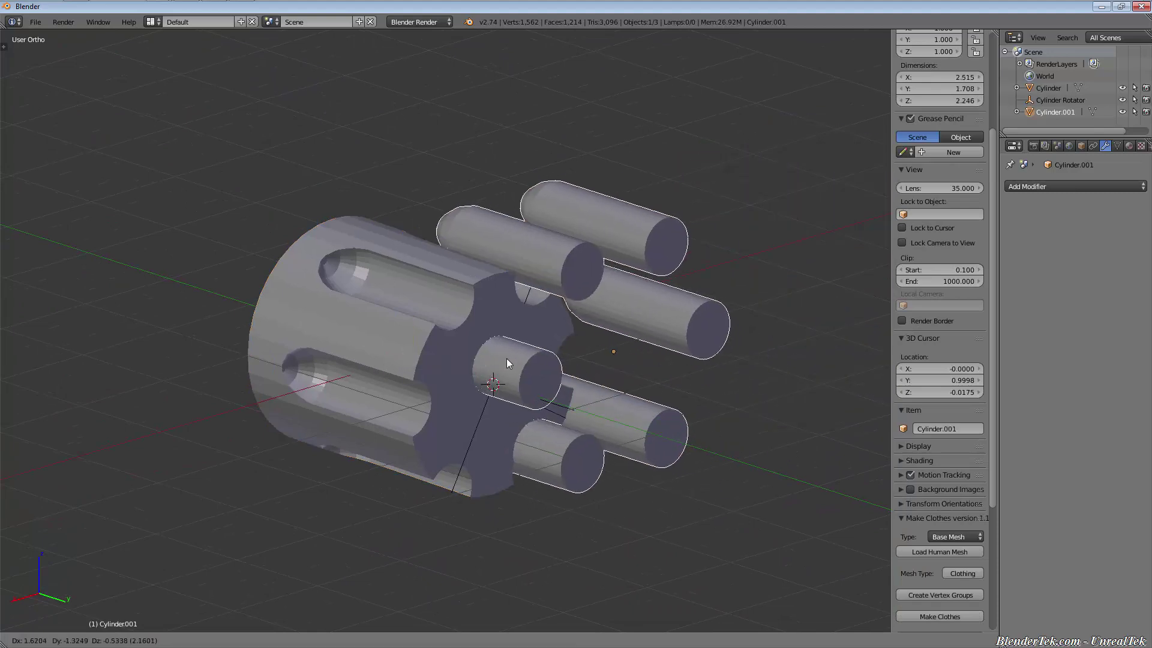
pyautogui.click(496, 325)
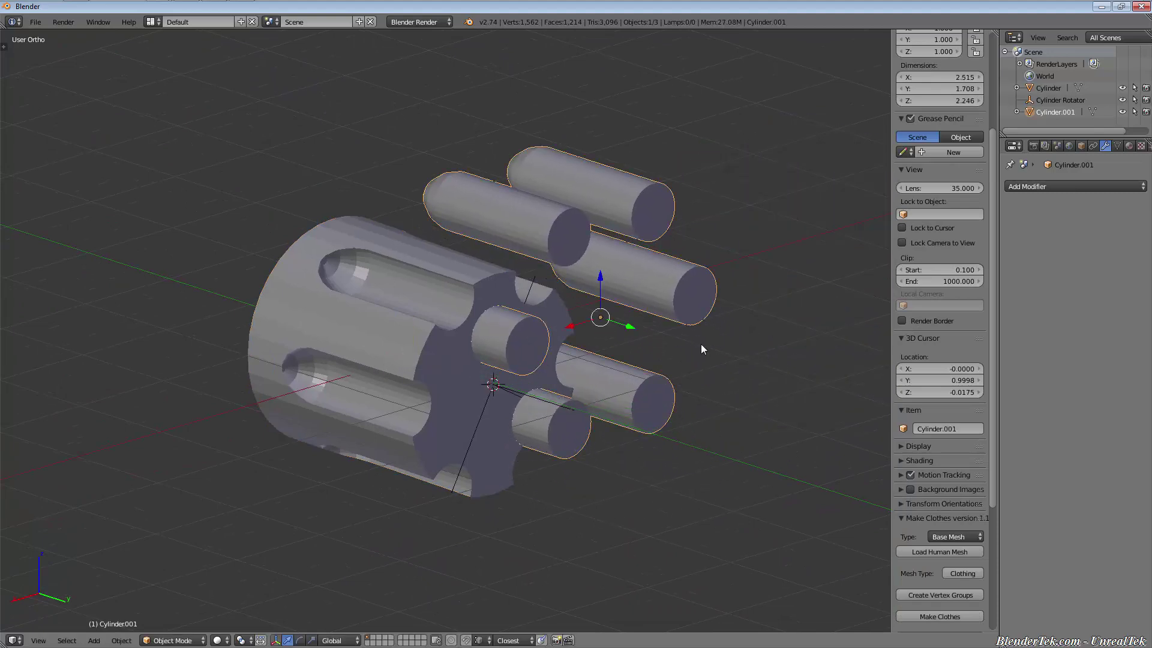
# Step: Add and apply a Boolean Difference on the core cylinder using Cylinder.001 as the cutter
pyautogui.rightClick(470, 390)
pyautogui.click(1042, 190)
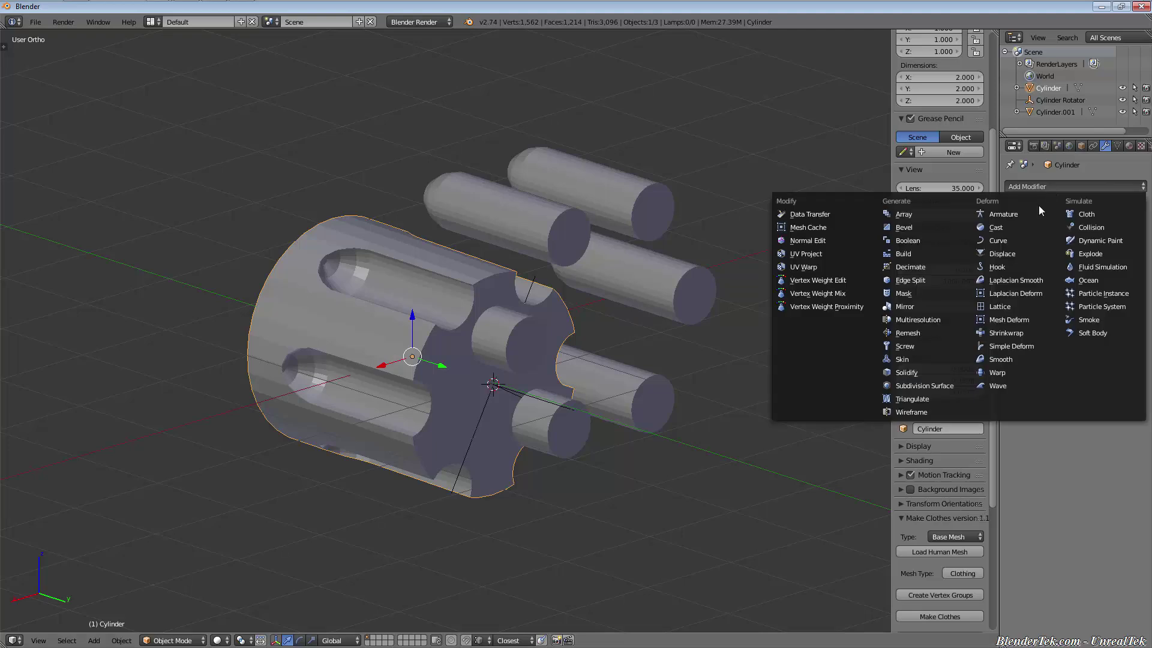
pyautogui.click(945, 240)
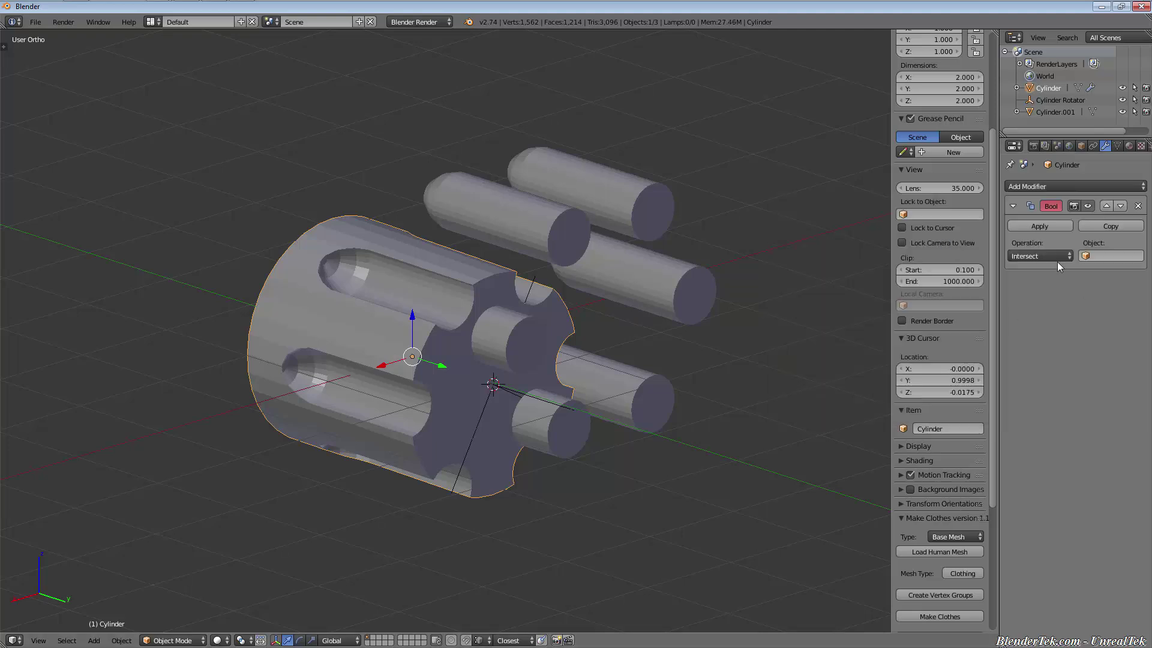
pyautogui.click(1047, 258)
pyautogui.click(1047, 215)
pyautogui.click(1117, 258)
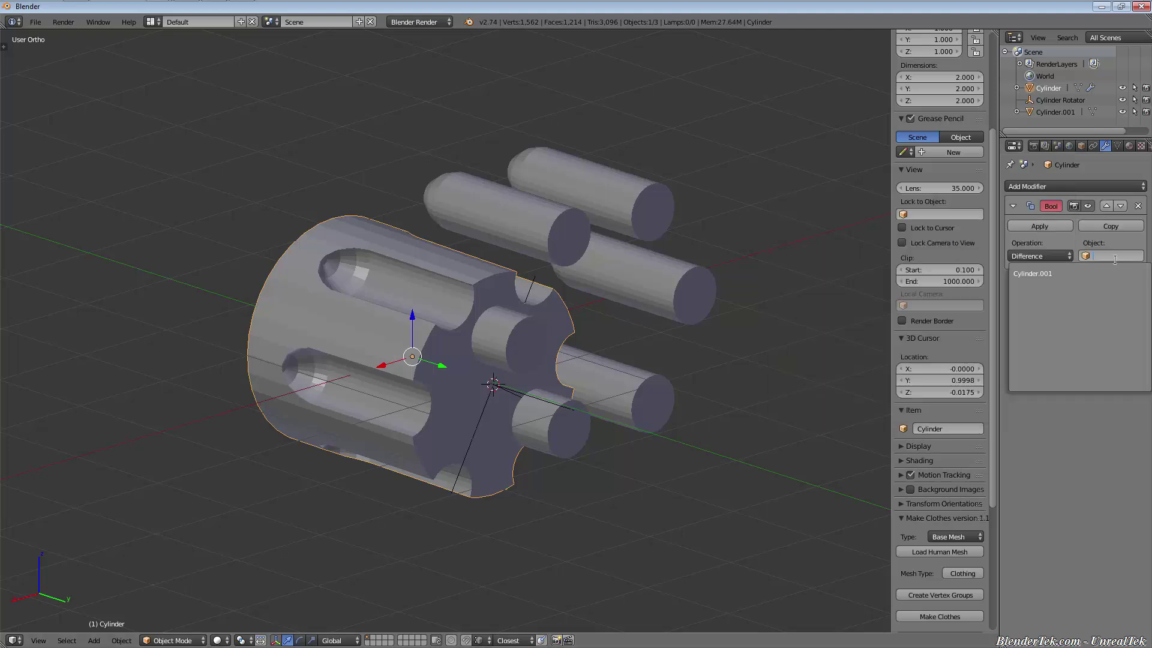
pyautogui.click(1079, 270)
pyautogui.click(1042, 226)
# Step: Move the cut cylinder away from the rods and reframe the view on all objects
pyautogui.press('g')
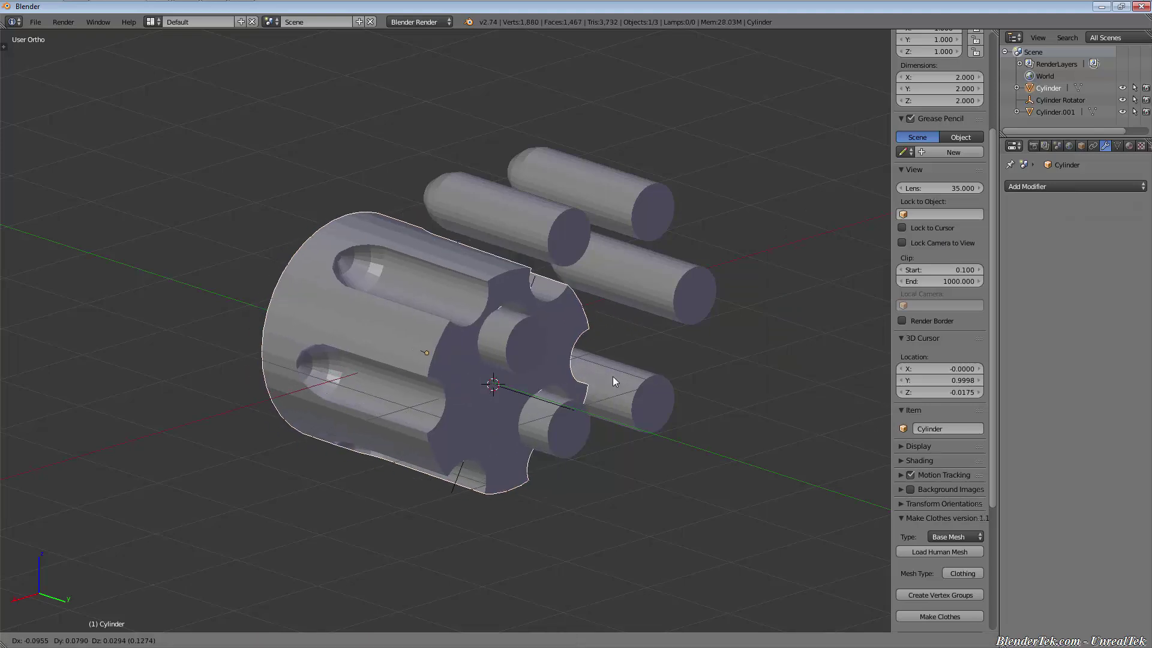
pyautogui.click(409, 296)
pyautogui.moveTo(409, 296); pyautogui.dragTo(400, 329, button='middle')
pyautogui.press('Home')
# Step: Delete the rods object, then undo back to the rods and the unapplied Boolean
pyautogui.rightClick(552, 297)
pyautogui.press('x')
pyautogui.click(511, 292)
pyautogui.rightClick(469, 333)
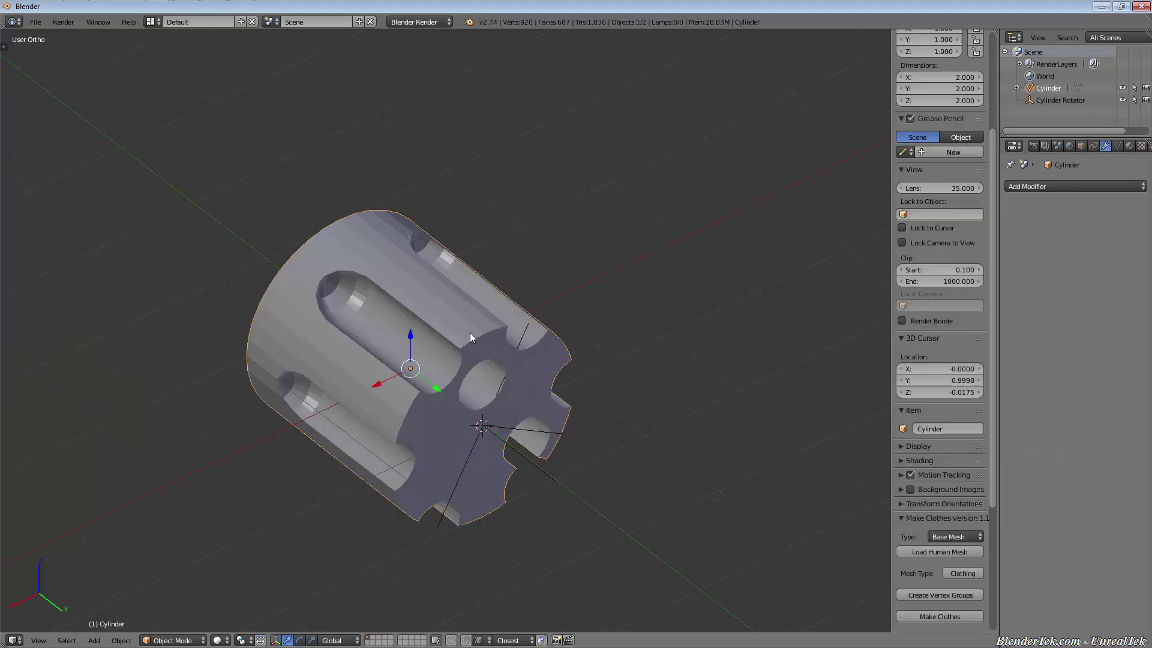
pyautogui.press('Tab')
pyautogui.press('Tab')
pyautogui.hotkey('ctrl', 'z')
pyautogui.hotkey('ctrl', 'z')
pyautogui.hotkey('ctrl', 'z')
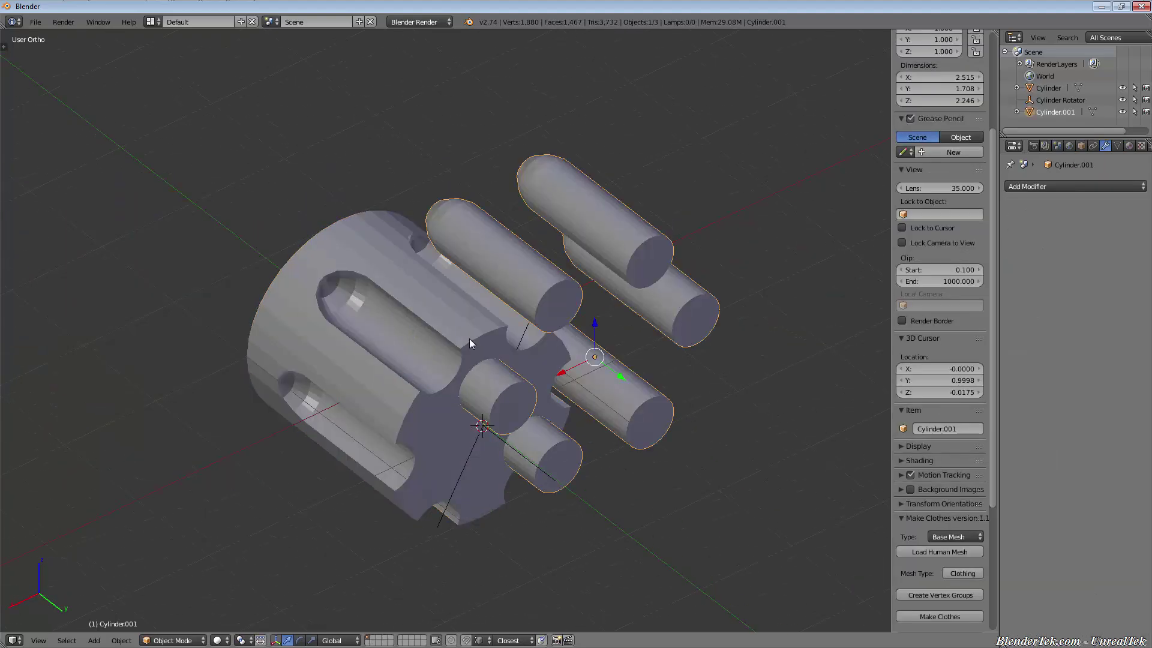
# Step: Restore the rods onto the cylinder and shrink them toward the centre
pyautogui.rightClick(595, 406)
pyautogui.press('g')
pyautogui.click(660, 348)
pyautogui.moveTo(647, 383)
pyautogui.mouseDown(button='middle')
pyautogui.moveTo(639, 398)
pyautogui.moveTo(631, 379)
pyautogui.mouseUp(button='middle')
pyautogui.hotkey('ctrl', 'z')
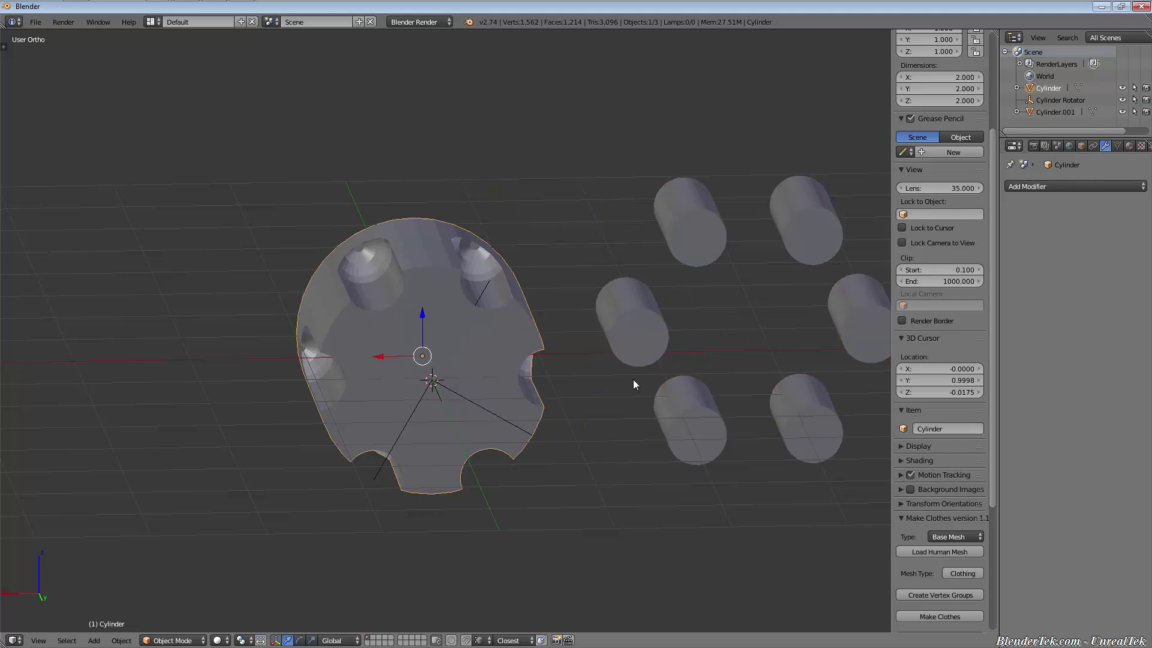
pyautogui.hotkey('ctrl', 'z')
pyautogui.press('s')
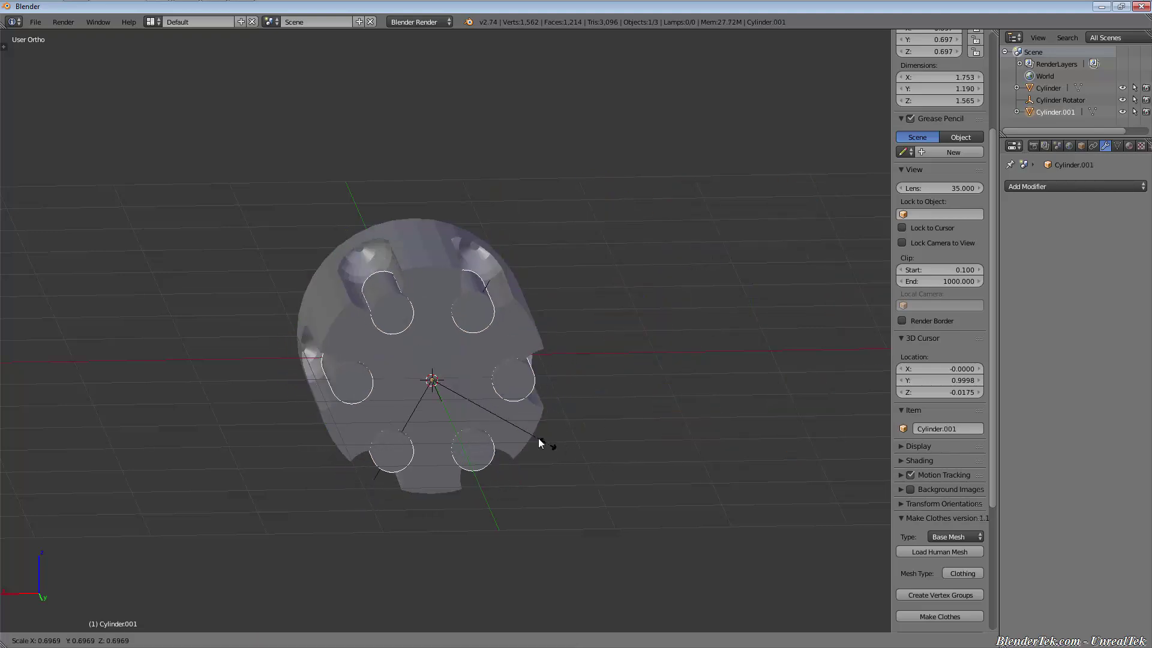
pyautogui.click(513, 420)
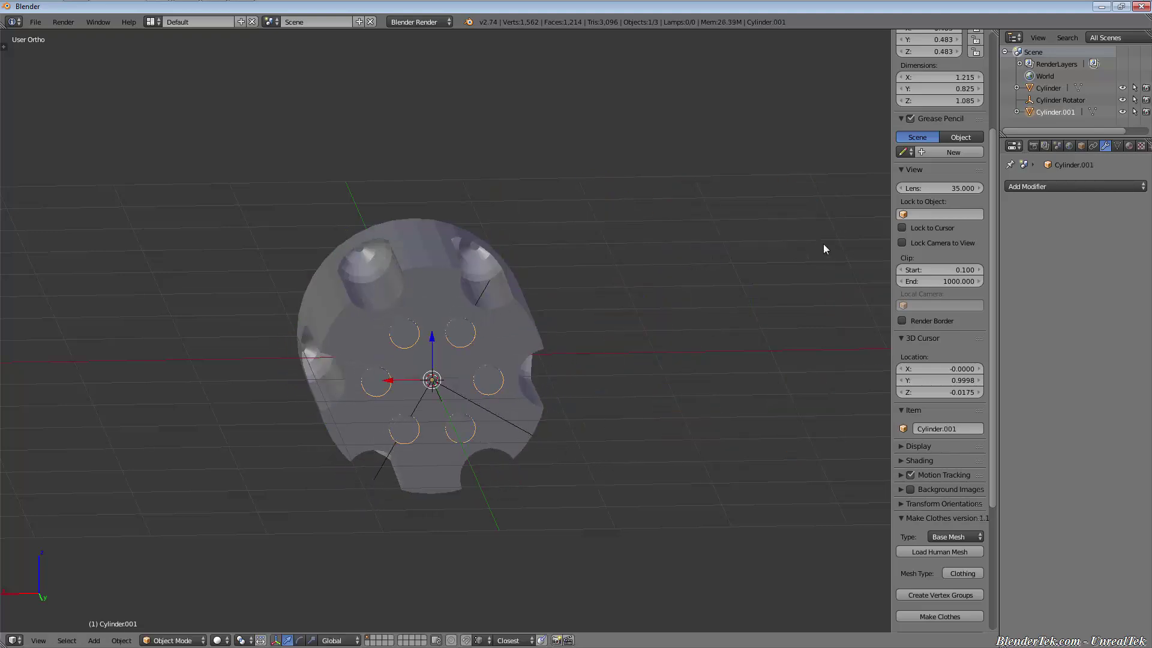
# Step: Add and apply a Boolean Difference on the large cylinder with Cylinder.001 to bore the holes
pyautogui.click(1048, 88)
pyautogui.click(1075, 186)
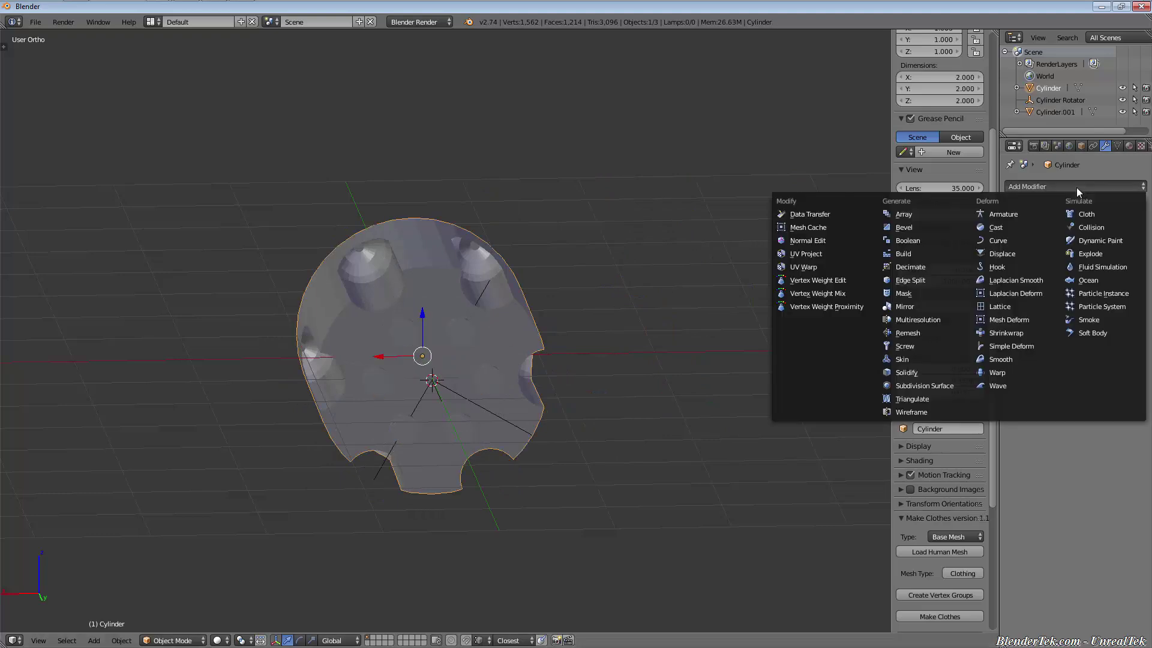
pyautogui.click(934, 240)
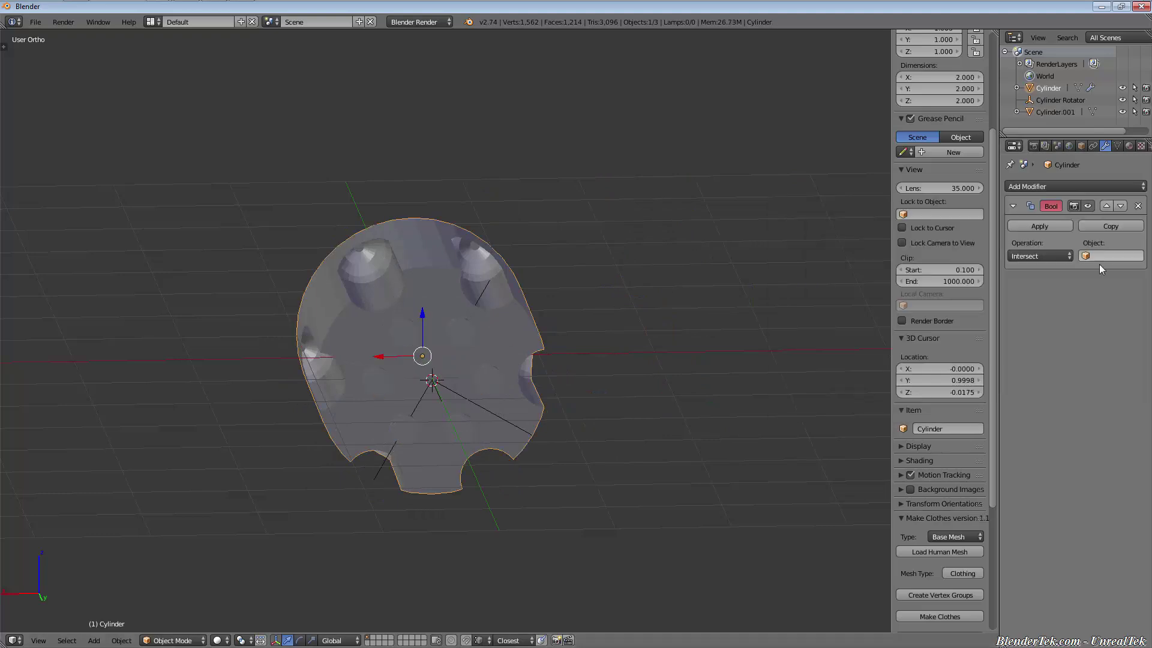
pyautogui.click(1035, 257)
pyautogui.click(1048, 214)
pyautogui.click(1111, 256)
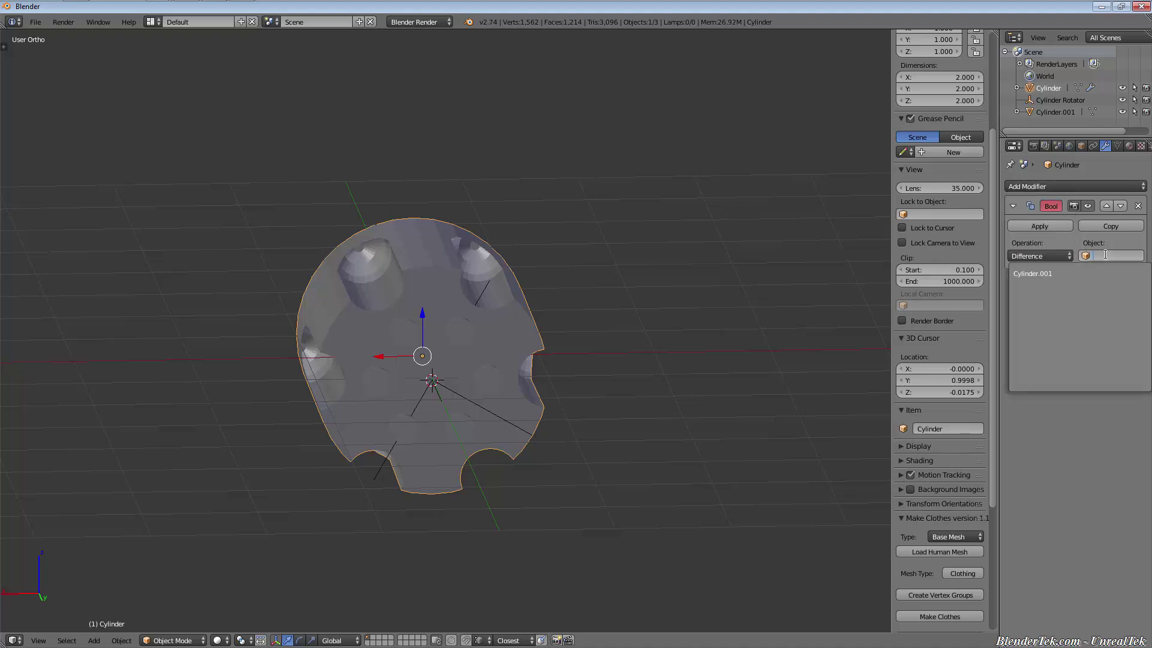
pyautogui.click(1056, 275)
pyautogui.click(1054, 226)
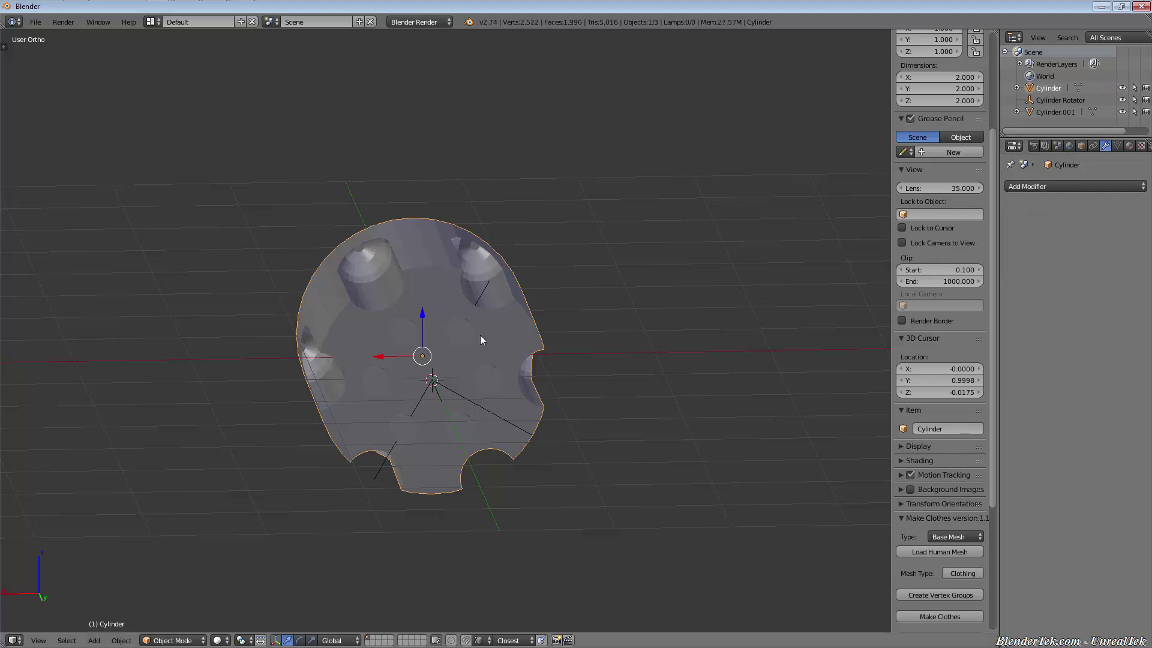
# Step: Move the small rods to the right of the cylinder to expose the six holes
pyautogui.rightClick(480, 335)
pyautogui.press('g')
pyautogui.click(798, 335)
pyautogui.moveTo(553, 387); pyautogui.dragTo(488, 395, button='middle')
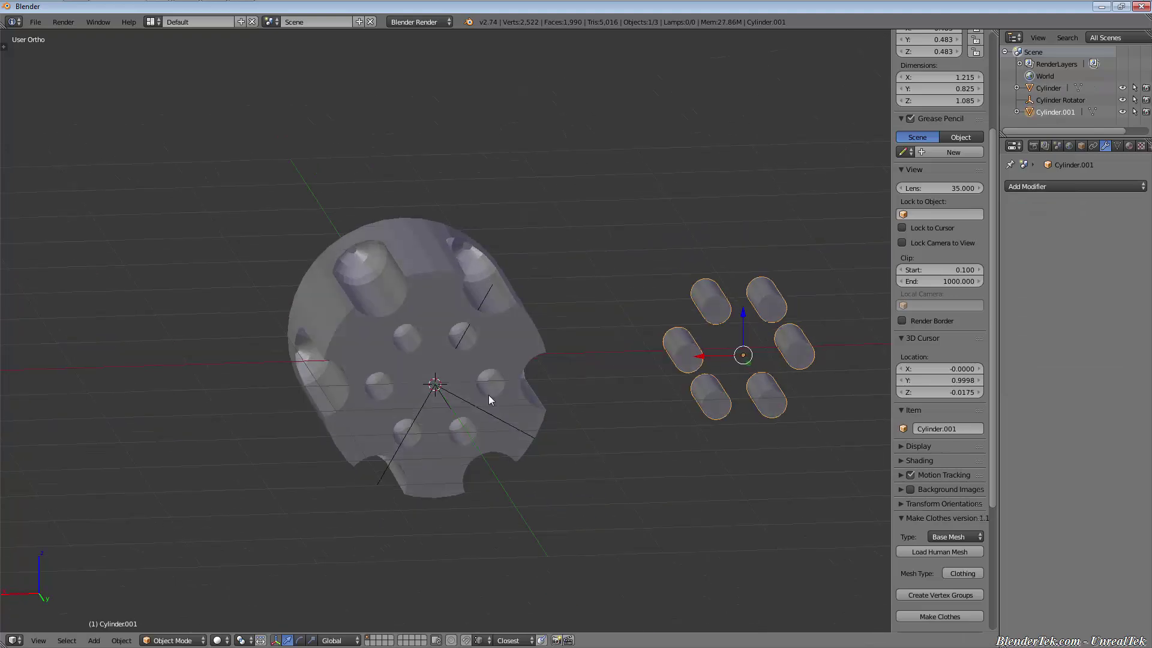
# Step: Undo the applied hole cut so the small rods sit back inside the cylinder
pyautogui.scroll(6, 488, 395)
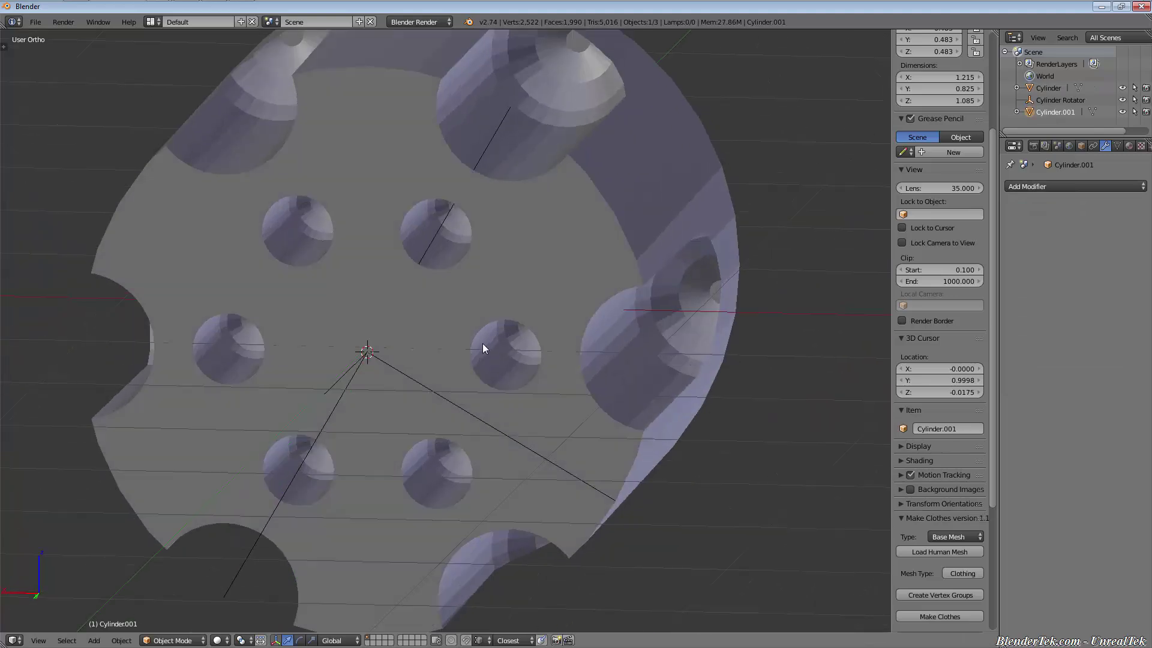
pyautogui.moveTo(484, 348); pyautogui.dragTo(628, 407, button='middle')
pyautogui.scroll(-5, 553, 362)
pyautogui.hotkey('ctrl', 'z')
pyautogui.hotkey('ctrl', 'z')
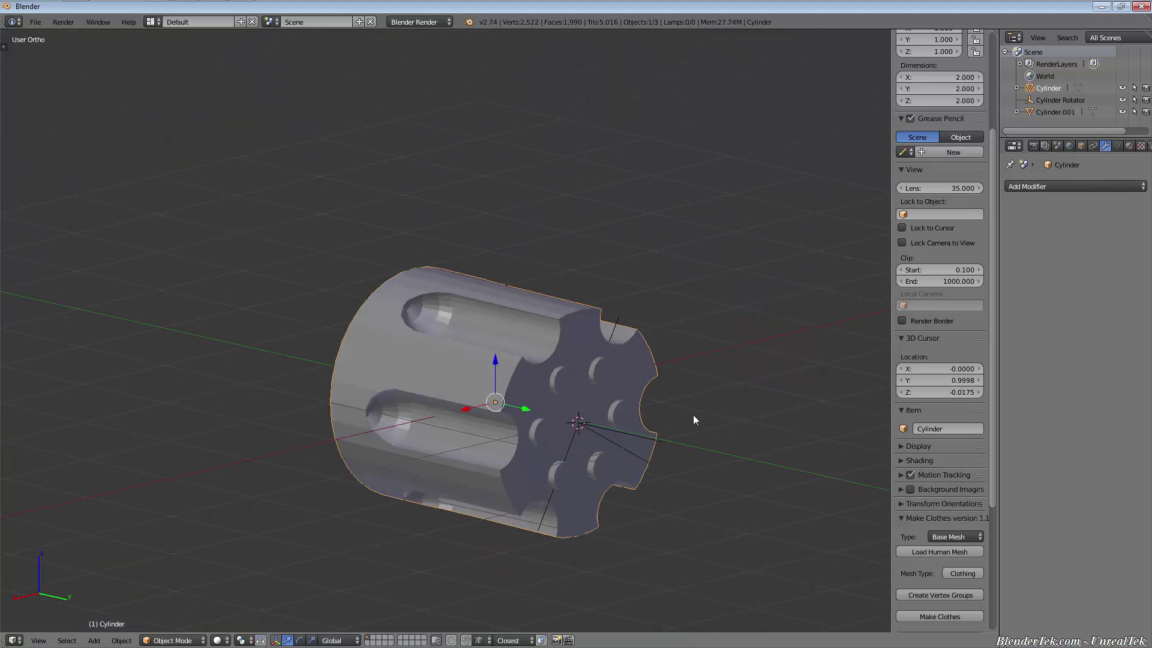
pyautogui.hotkey('ctrl', 'shift', 'z')
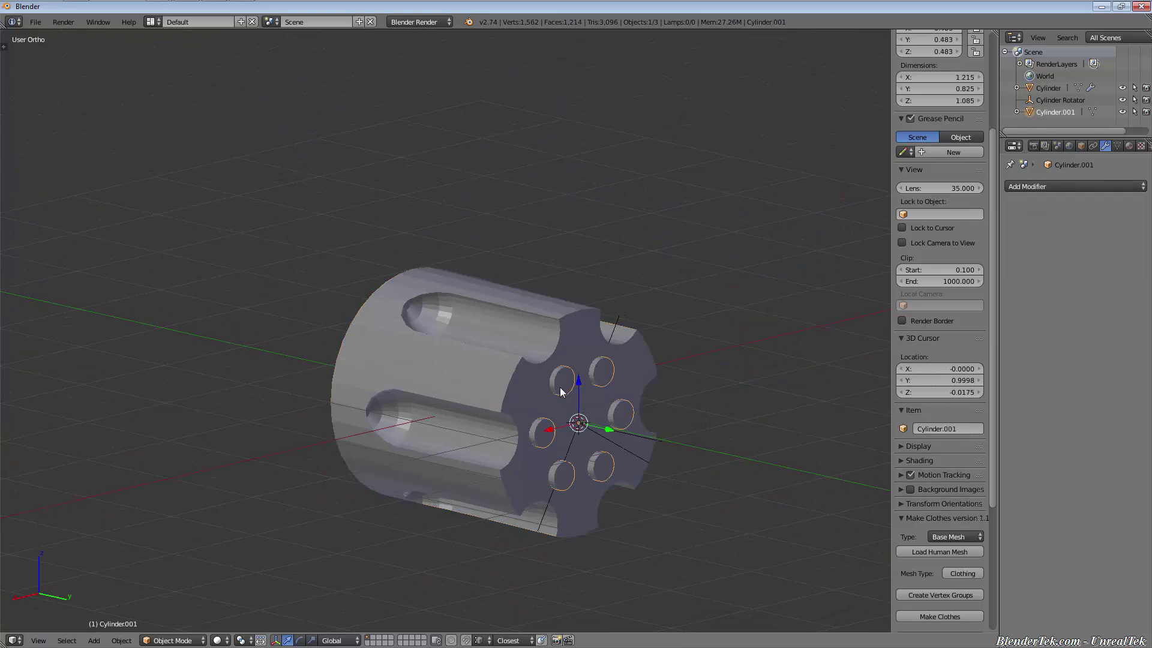
pyautogui.press('g')
pyautogui.press('Escape')
pyautogui.moveTo(643, 387); pyautogui.dragTo(630, 452, button='middle')
# Step: Stretch the six small cylinders along Y into long rods piercing the cylinder
pyautogui.press('s')
pyautogui.press('y')
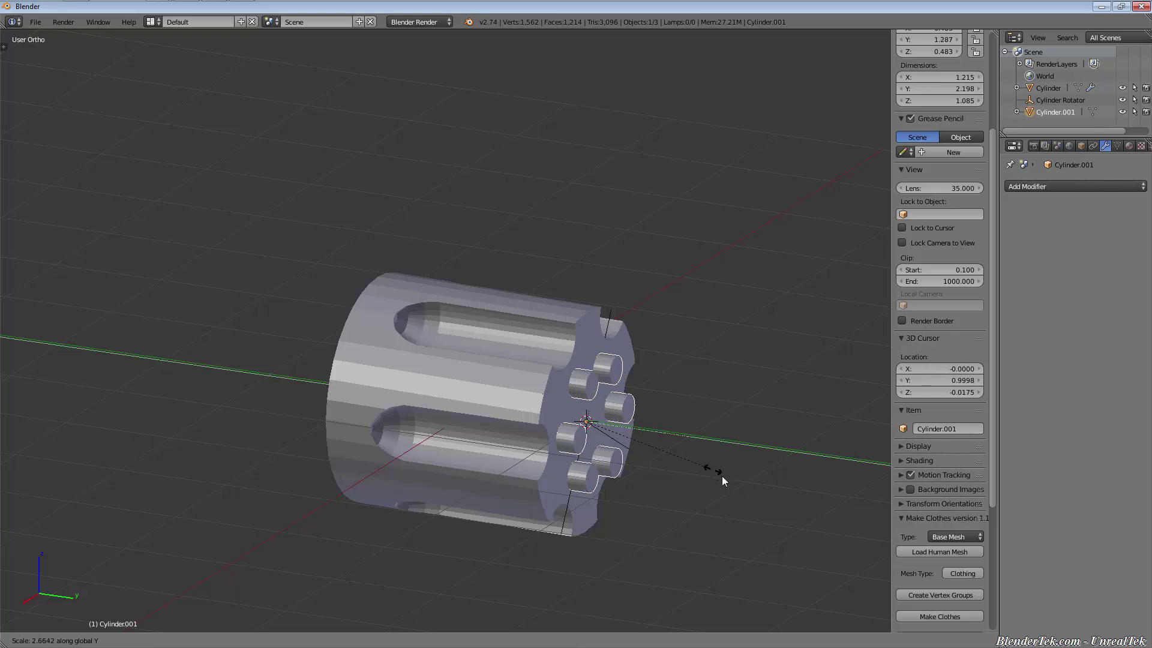
pyautogui.click(322, 448)
pyautogui.moveTo(323, 449); pyautogui.dragTo(261, 451, button='middle')
# Step: Set the pivot to 3D Cursor and enlarge the rods slightly to 1.375 × 8.583 × 1.228
pyautogui.click(219, 640)
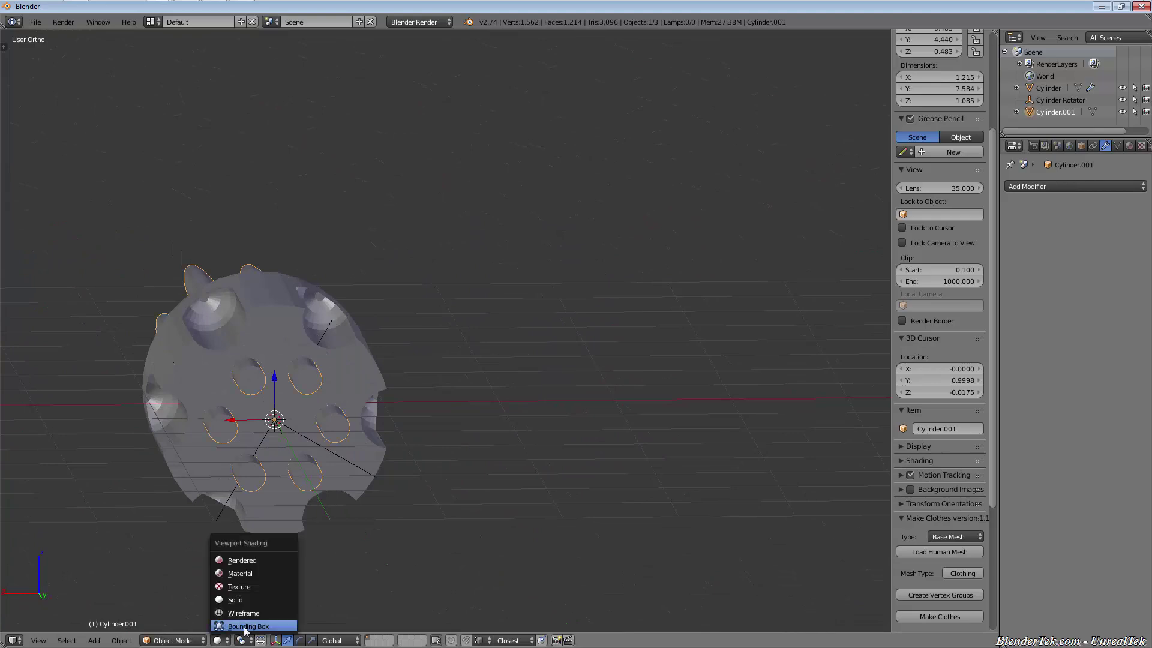
pyautogui.click(241, 640)
pyautogui.press('s')
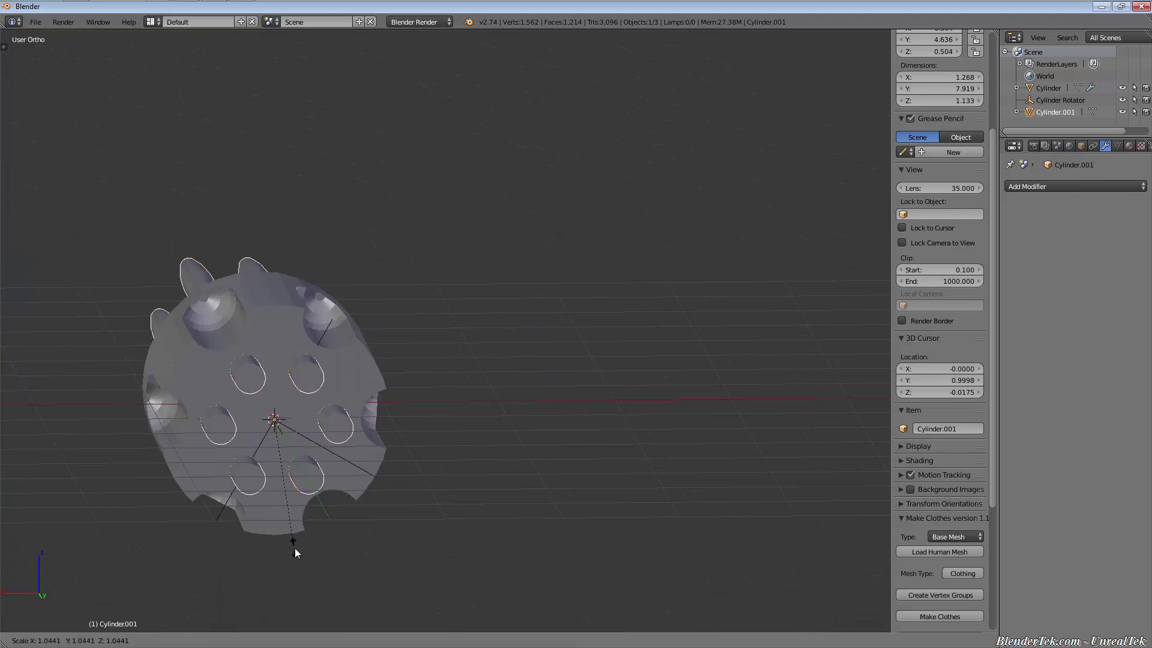
pyautogui.rightClick(294, 548)
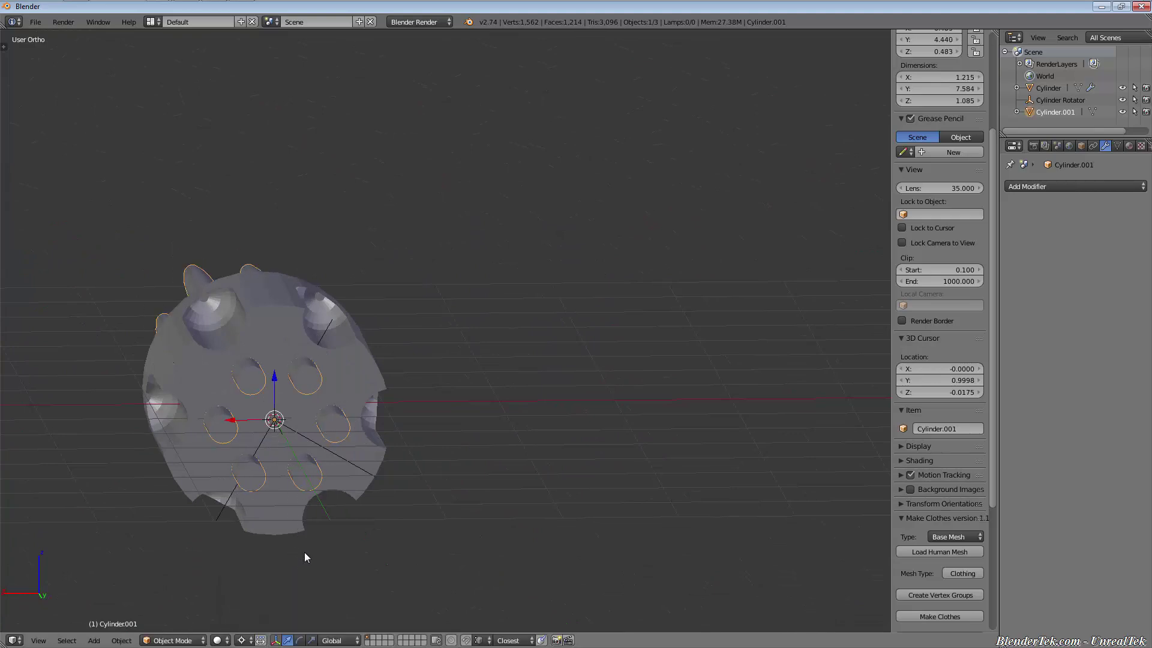
pyautogui.click(241, 640)
pyautogui.click(272, 614)
pyautogui.press('s')
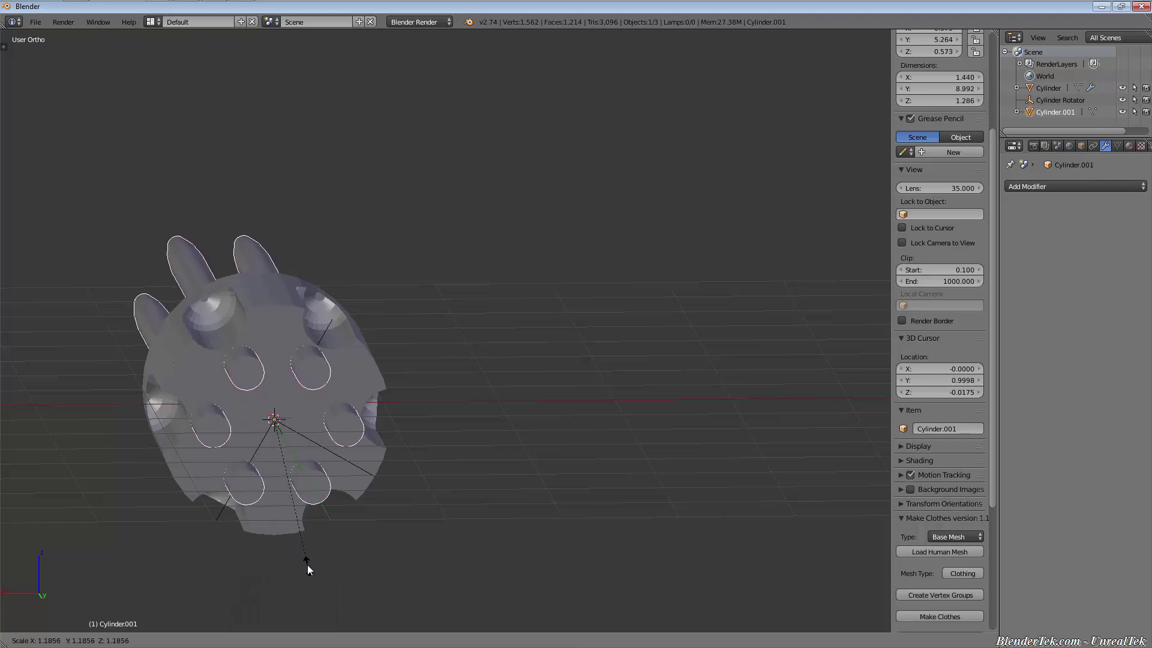
pyautogui.click(303, 555)
pyautogui.scroll(3, 235, 451)
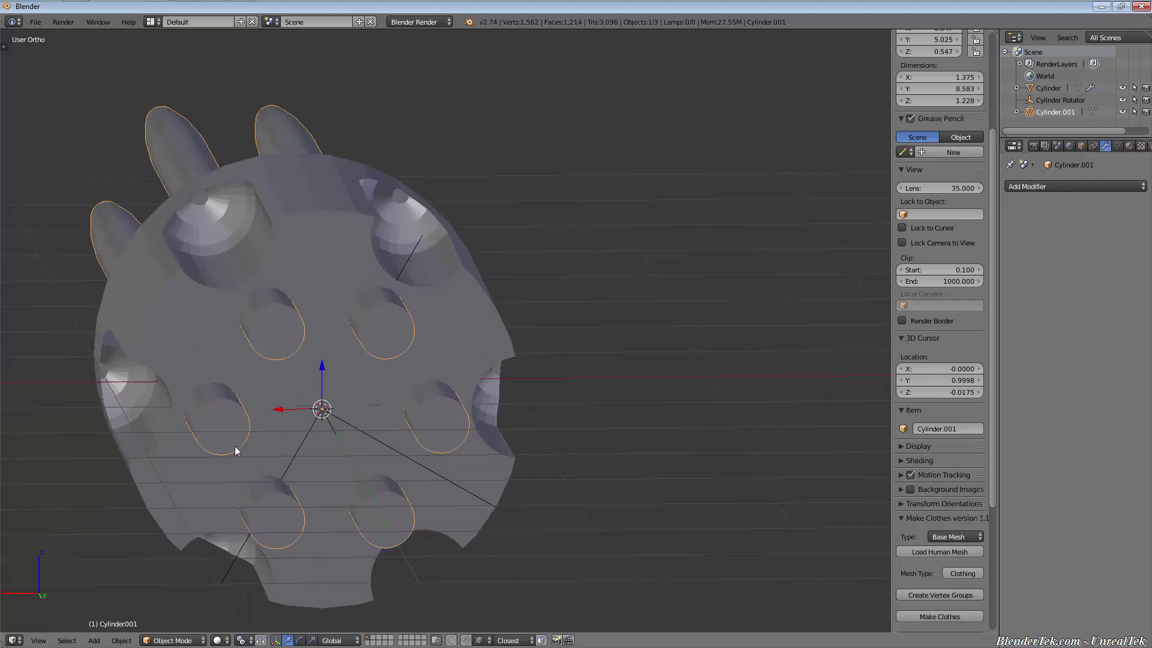
pyautogui.moveTo(235, 451); pyautogui.dragTo(251, 466, button='middle')
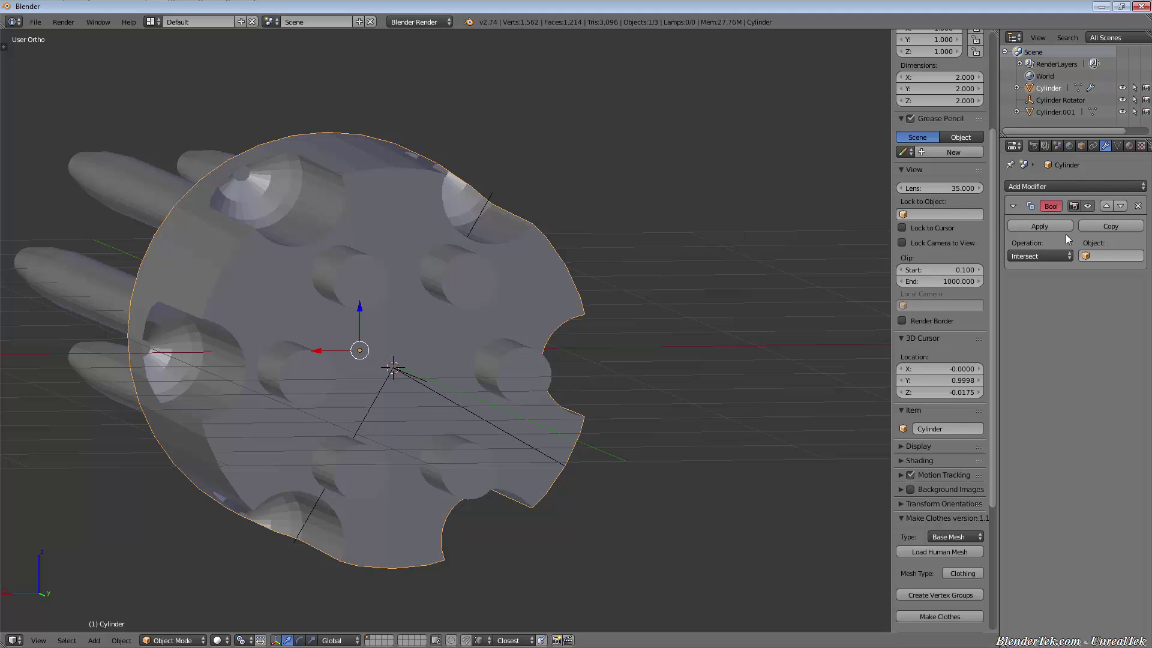
# Step: Apply a Difference Boolean on the cylinder with the long rods Cylinder.001 as cutter
pyautogui.click(1044, 255)
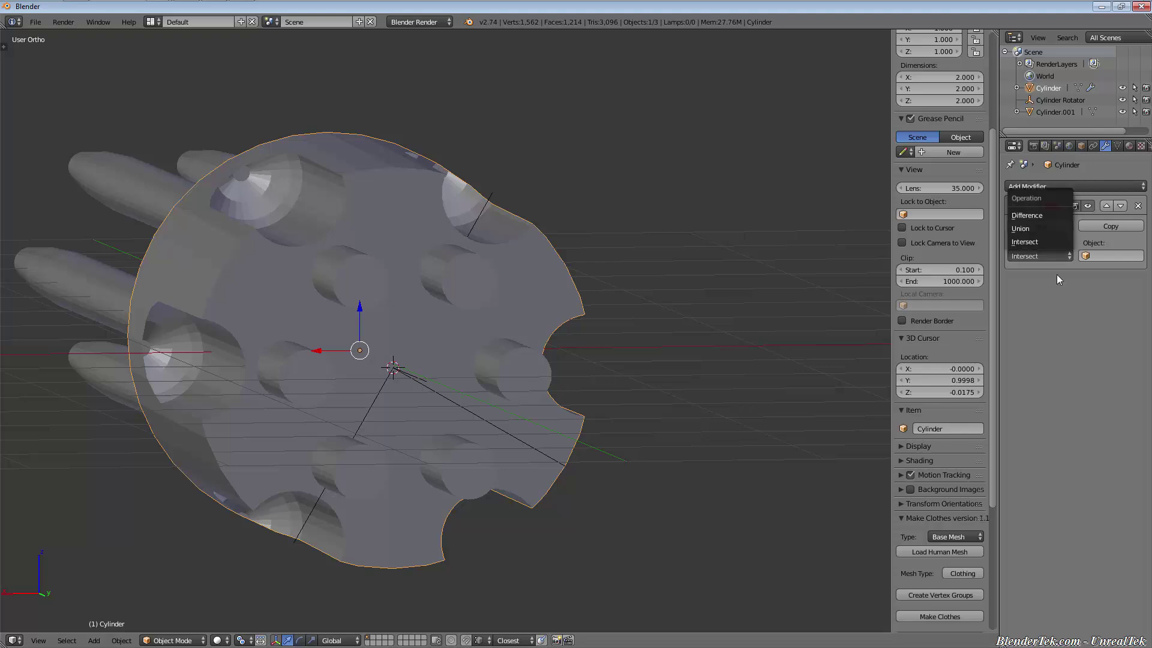
pyautogui.click(1093, 259)
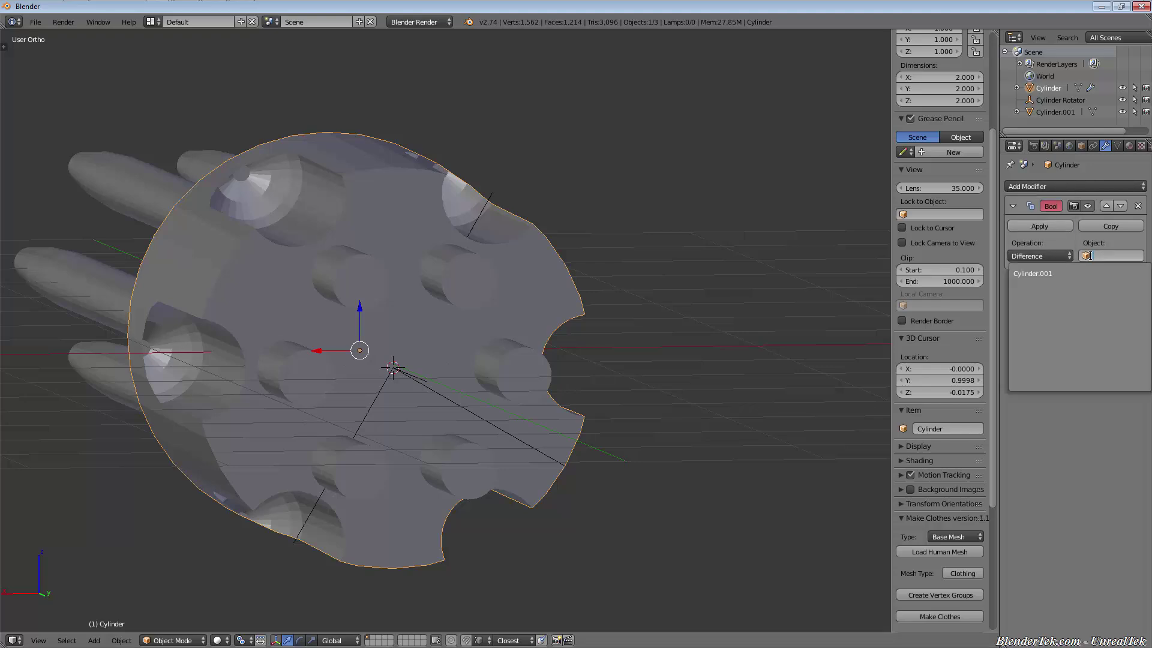
pyautogui.click(1077, 269)
pyautogui.click(1035, 225)
# Step: Select the long rods and view the holed end face of the cylinder
pyautogui.rightClick(275, 369)
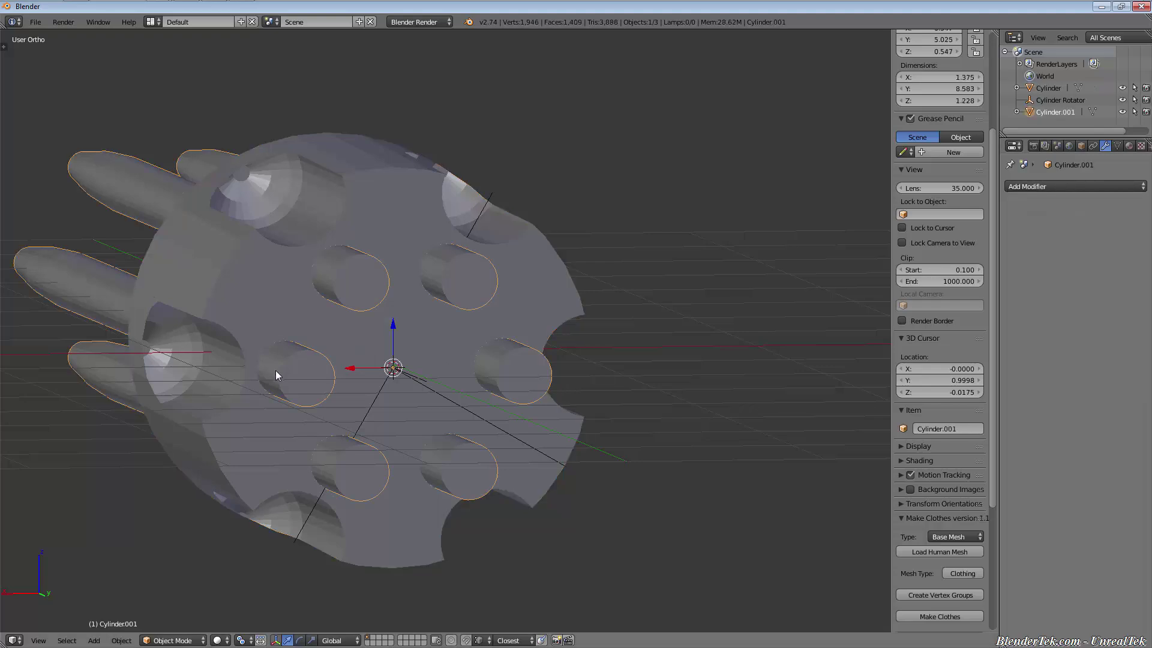
pyautogui.moveTo(275, 369); pyautogui.dragTo(465, 319, button='middle')
pyautogui.scroll(-3, 653, 332)
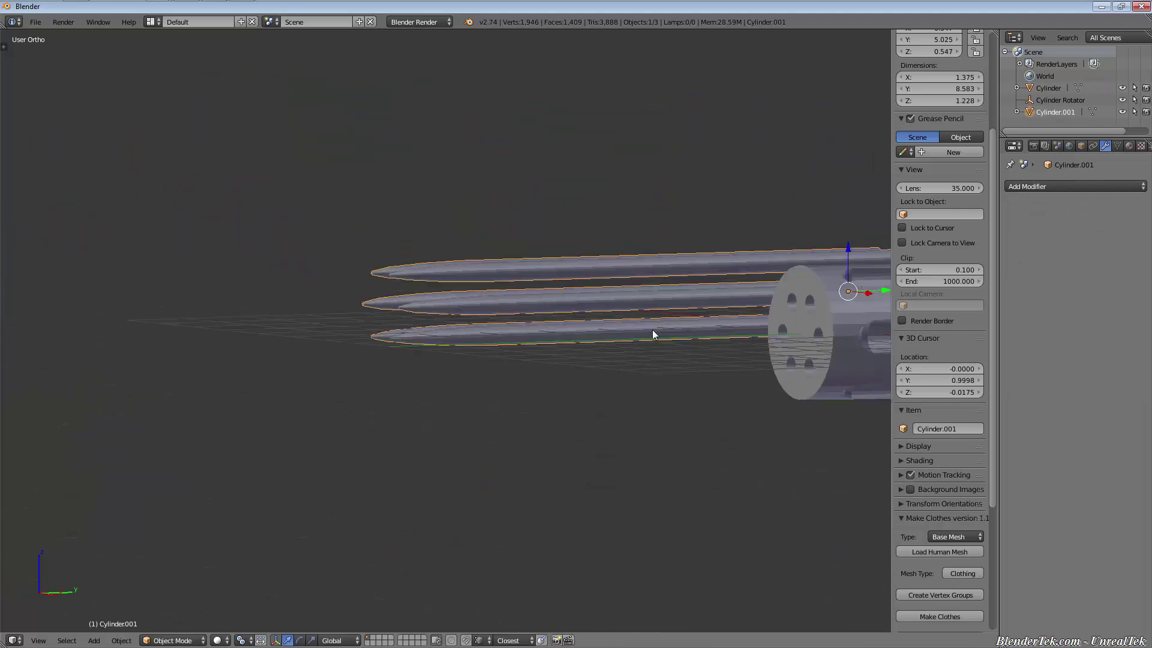
pyautogui.moveTo(653, 332); pyautogui.dragTo(224, 443, button='middle')
# Step: Shade the large cylinder smooth and apply an Edge Split modifier to it
pyautogui.rightClick(240, 430)
pyautogui.press('t')
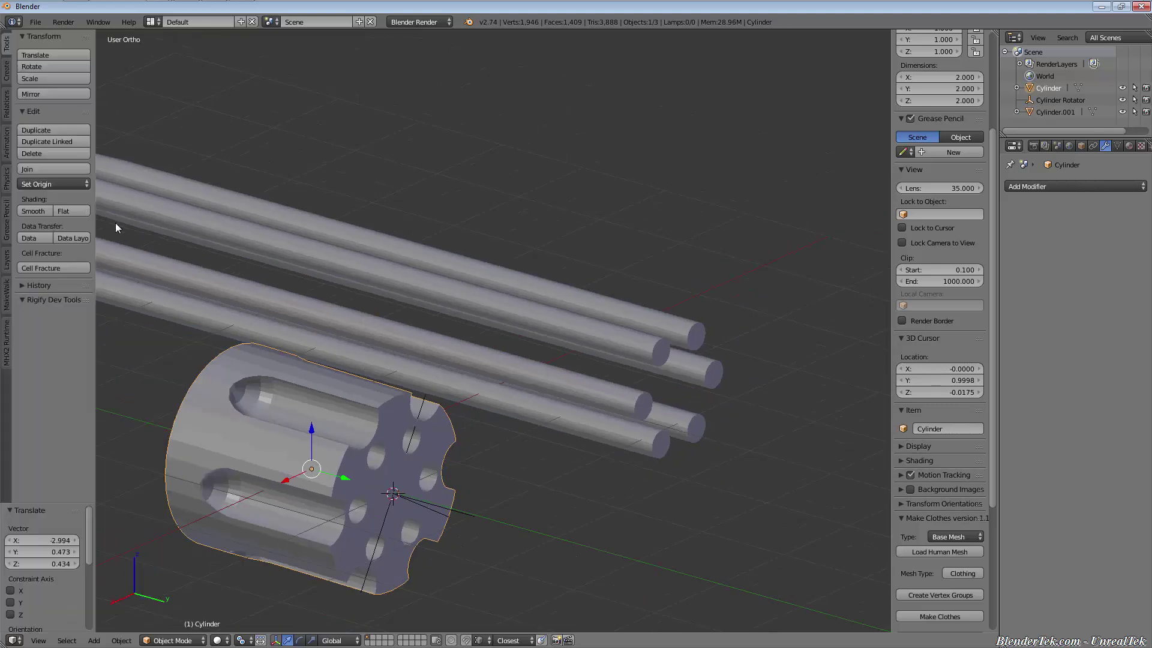
pyautogui.click(30, 211)
pyautogui.click(1068, 186)
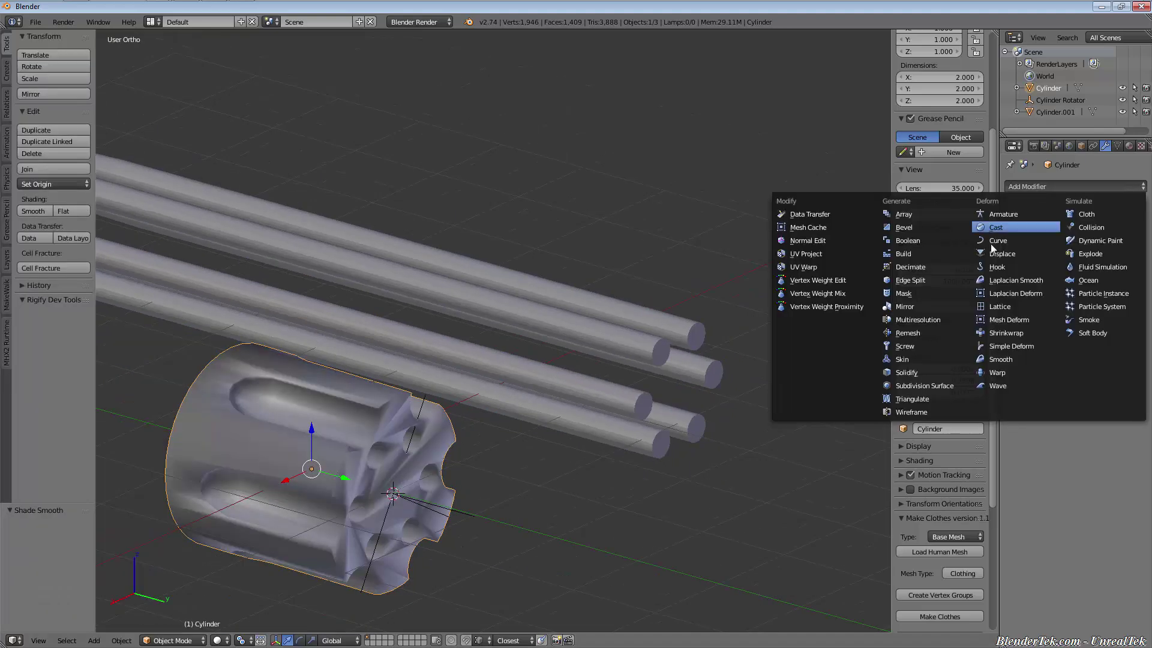
pyautogui.click(910, 280)
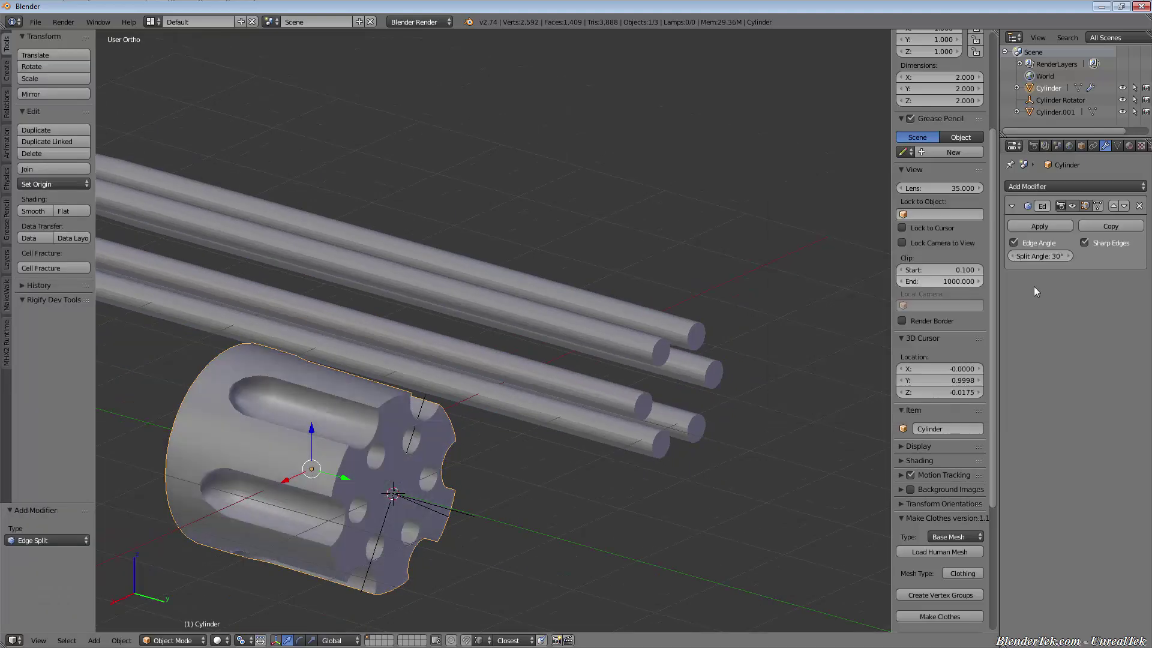
pyautogui.click(1053, 224)
# Step: Delete the long rods, leaving only the finished cylinder centred in view
pyautogui.moveTo(807, 319); pyautogui.dragTo(398, 353, button='middle')
pyautogui.scroll(-3, 591, 318)
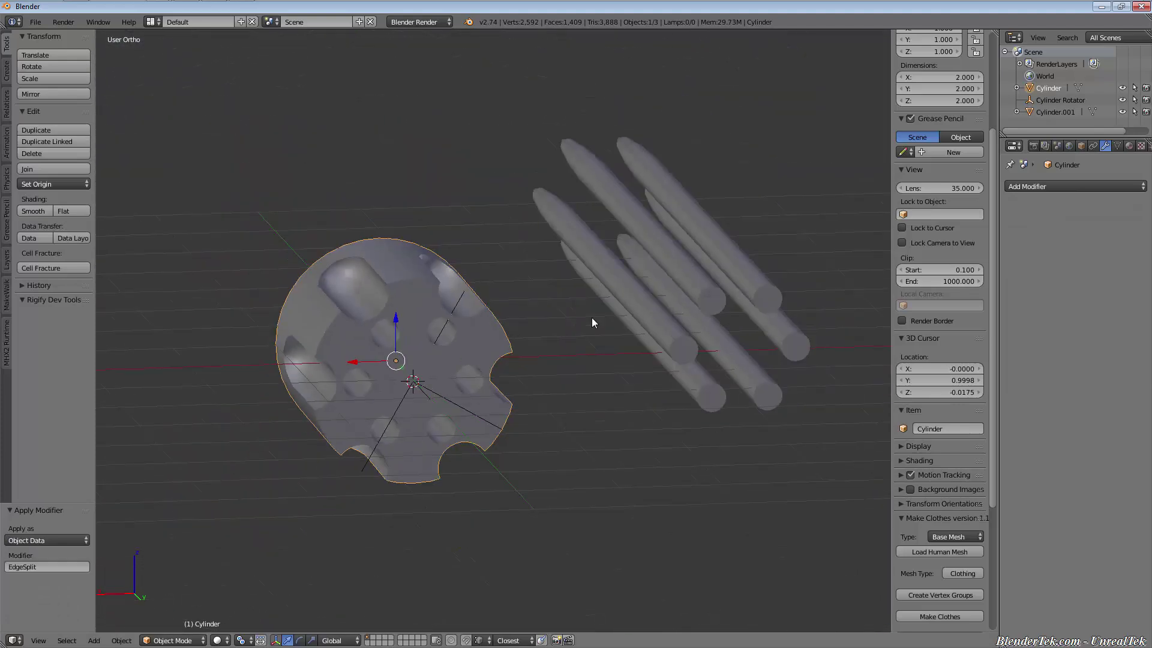
pyautogui.rightClick(633, 294)
pyautogui.press('Delete')
pyautogui.moveTo(465, 337); pyautogui.dragTo(446, 322, button='middle')
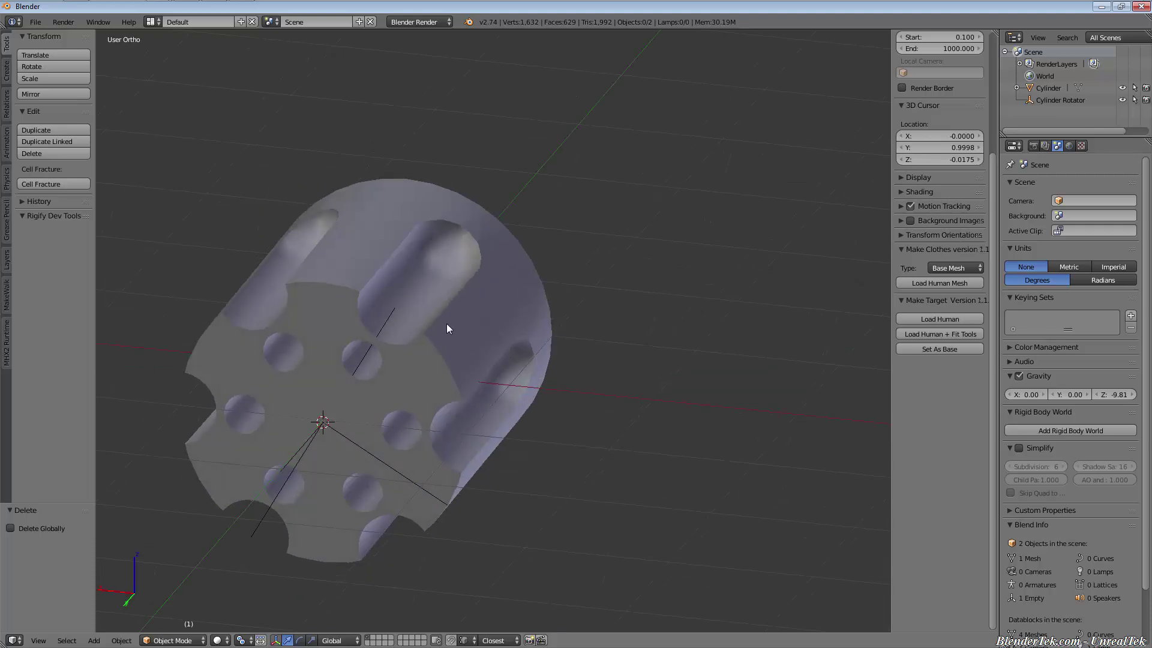
pyautogui.scroll(2, 447, 323)
pyautogui.rightClick(540, 393)
pyautogui.keyDown('shift'); pyautogui.moveTo(540, 393); pyautogui.dragTo(707, 318, button='middle'); pyautogui.keyUp('shift')
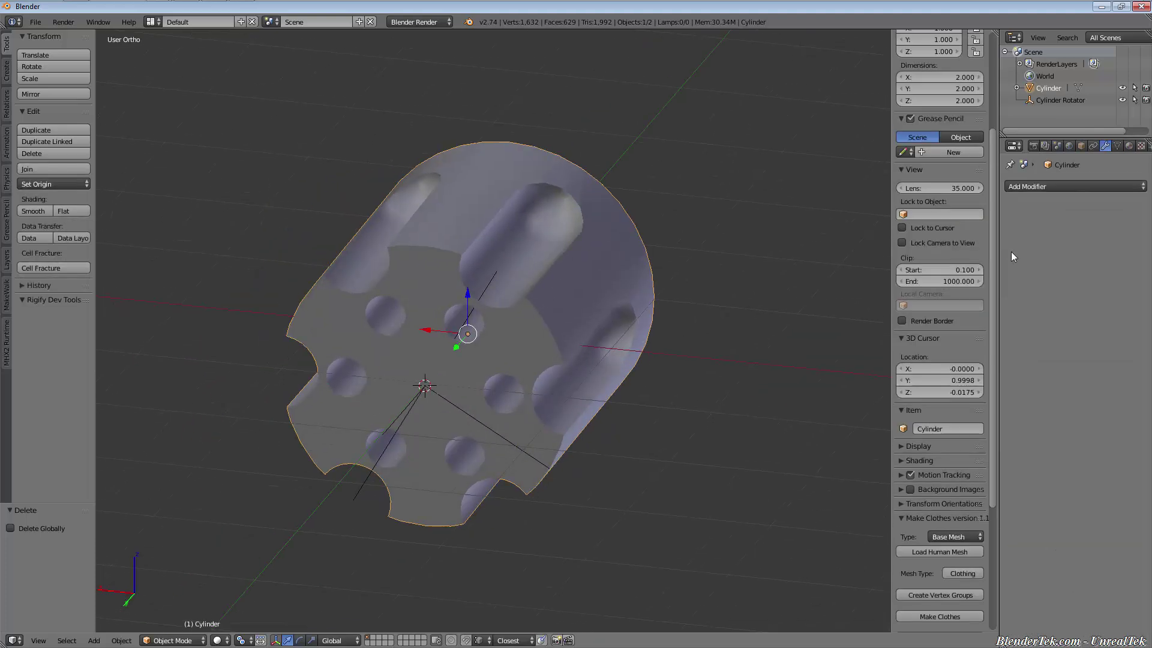
# Step: Add a Decimate modifier and try Un-Subdivide, settling on 2 iterations
pyautogui.click(1092, 181)
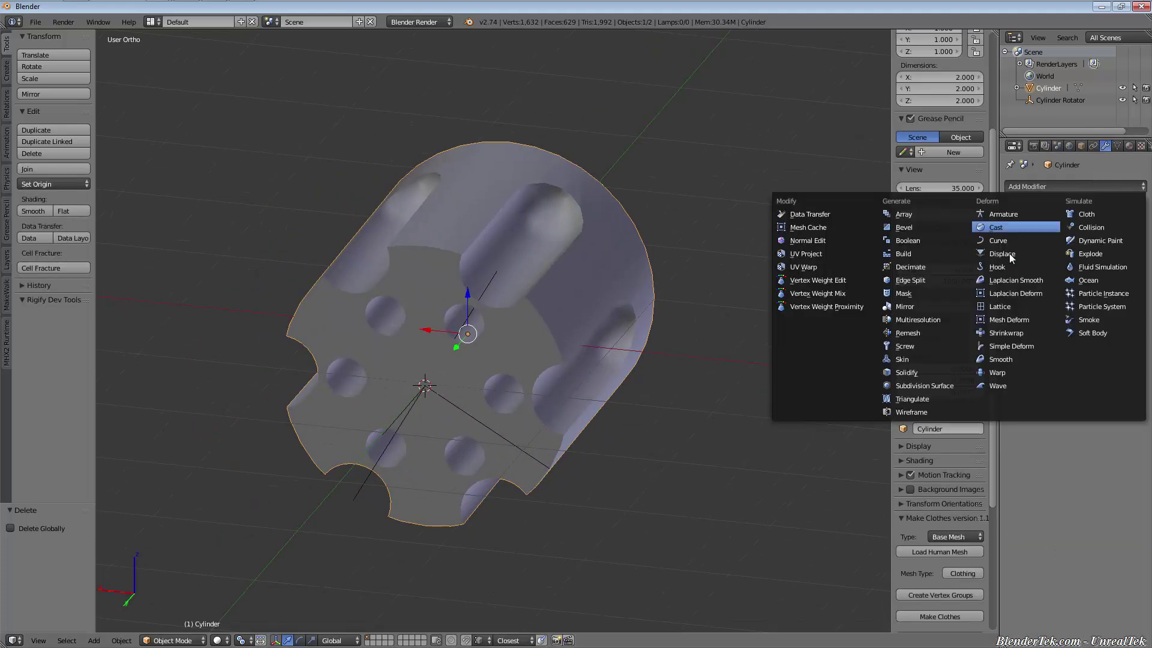
pyautogui.click(946, 267)
pyautogui.click(1072, 243)
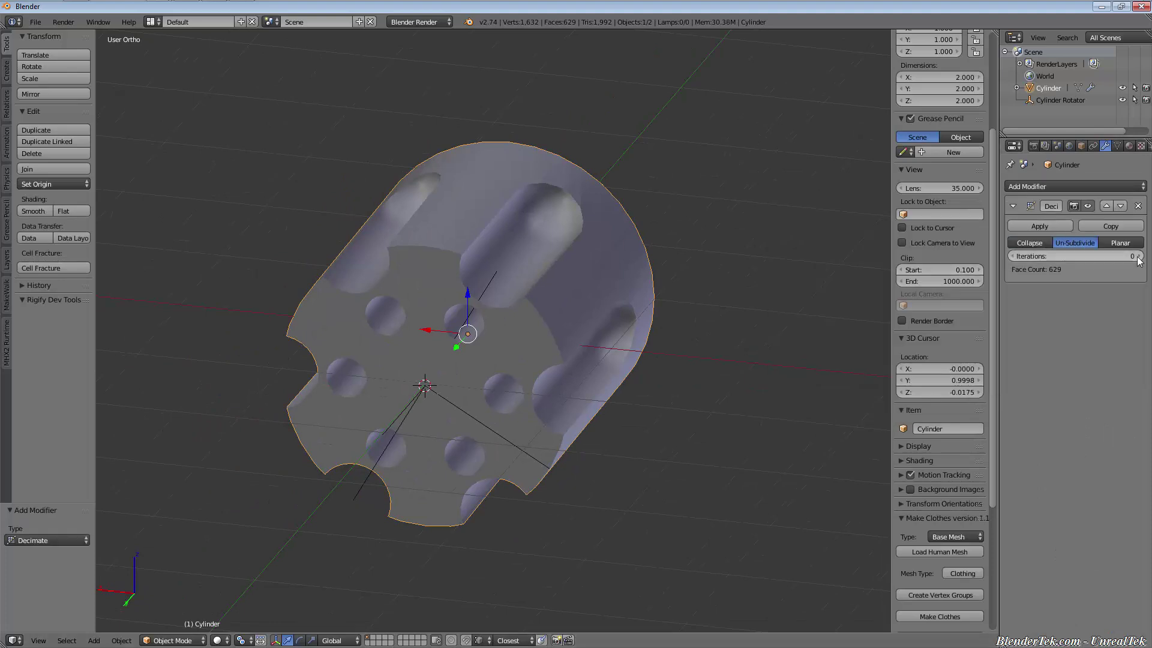
pyautogui.click(1139, 256)
pyautogui.click(1139, 256)
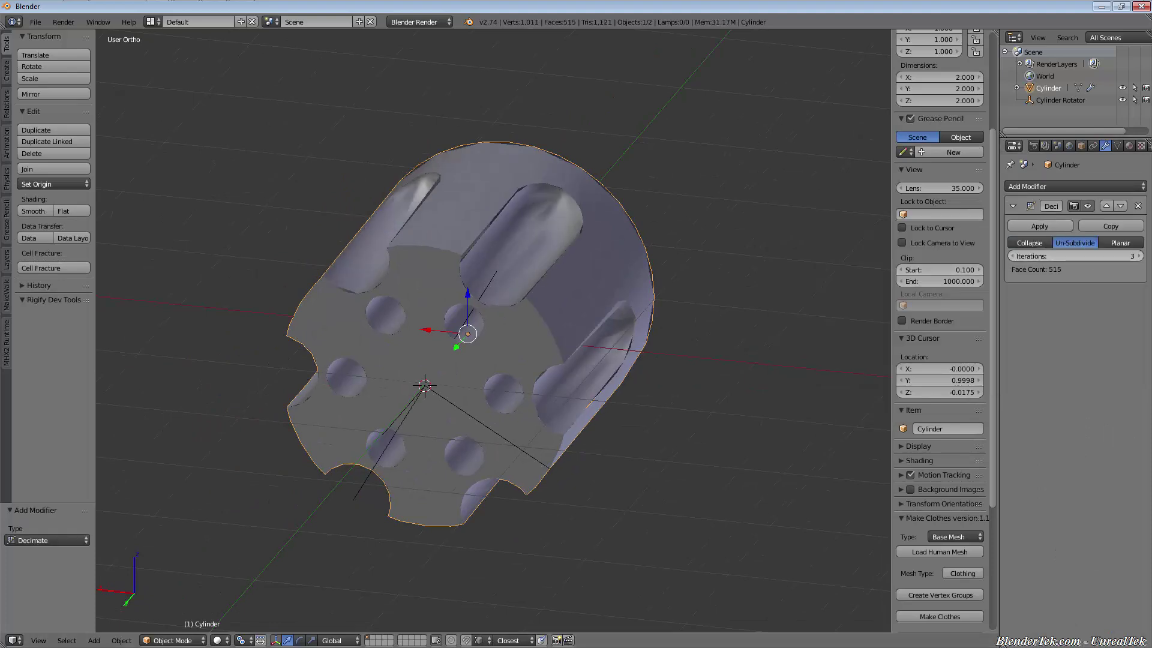
pyautogui.click(1139, 257)
pyautogui.click(1139, 256)
pyautogui.click(1140, 256)
pyautogui.click(1139, 256)
pyautogui.moveTo(1126, 255); pyautogui.dragTo(1027, 256)
pyautogui.press('Return')
# Step: Try Collapse at about 0.70 ratio, switch to Planar mode, and enter Edit Mode
pyautogui.click(1032, 243)
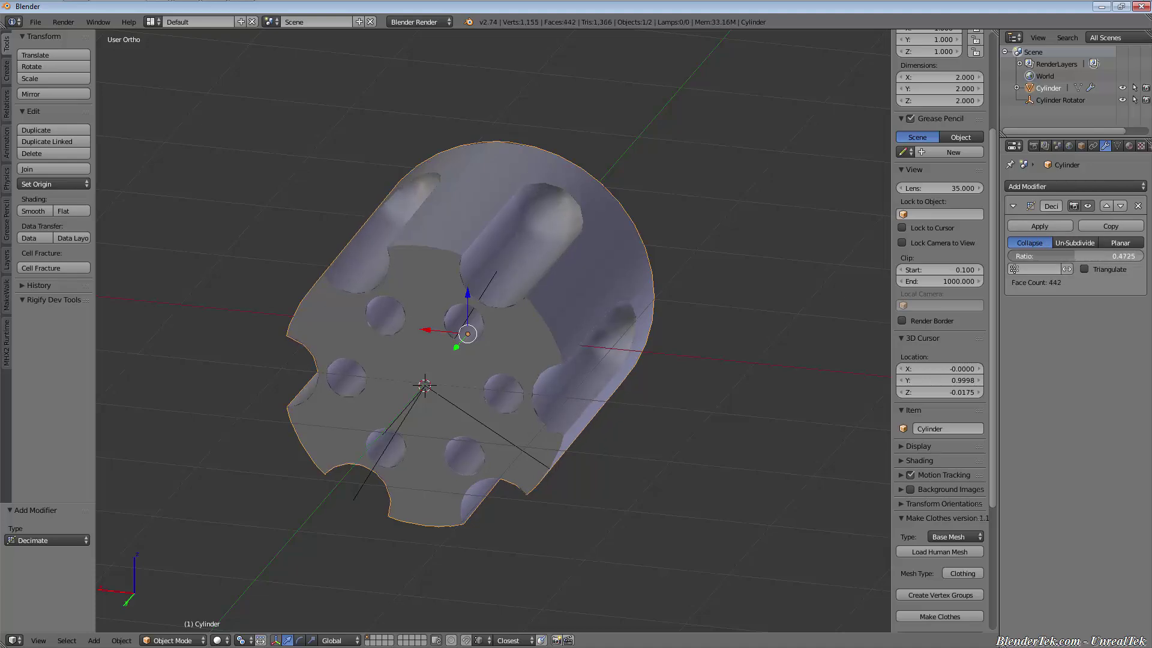
pyautogui.click(903, 460)
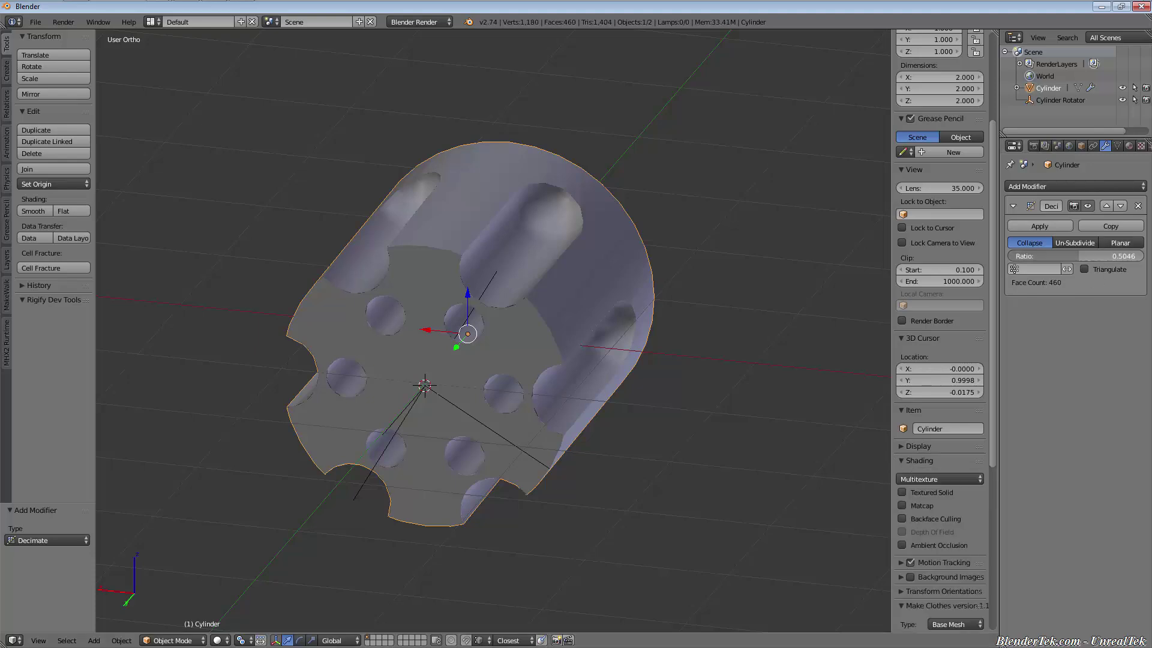
pyautogui.moveTo(1076, 256); pyautogui.dragTo(1103, 255)
pyautogui.click(1120, 242)
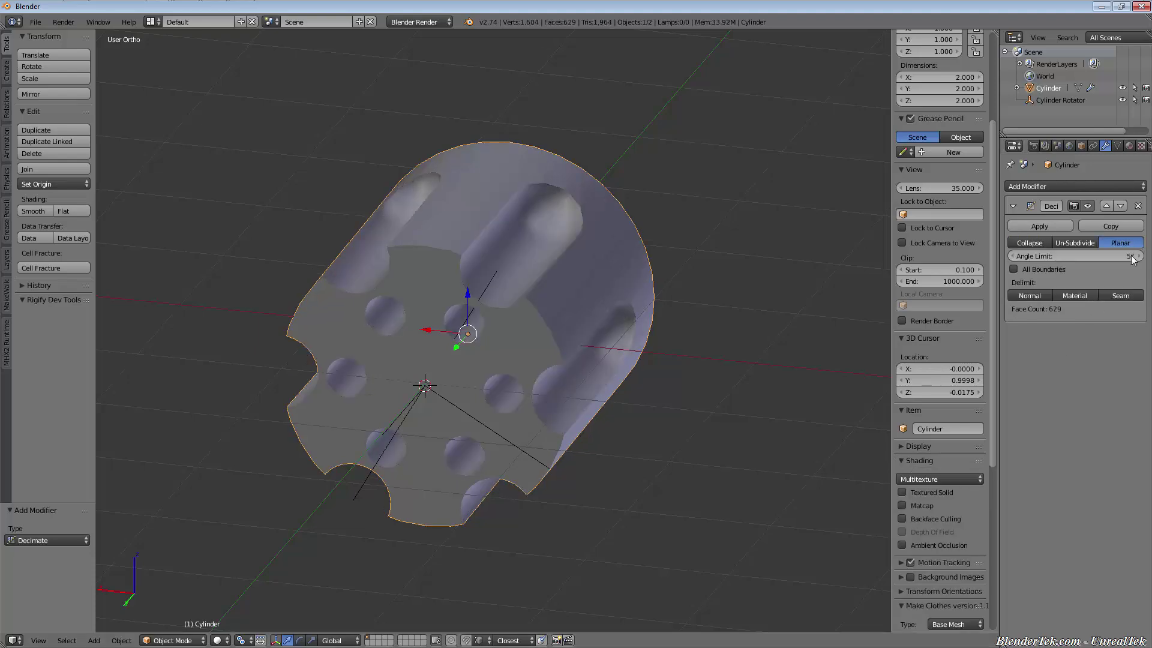
pyautogui.moveTo(1076, 256)
pyautogui.mouseDown()
pyautogui.moveTo(1099, 255)
pyautogui.moveTo(1086, 255)
pyautogui.mouseUp()
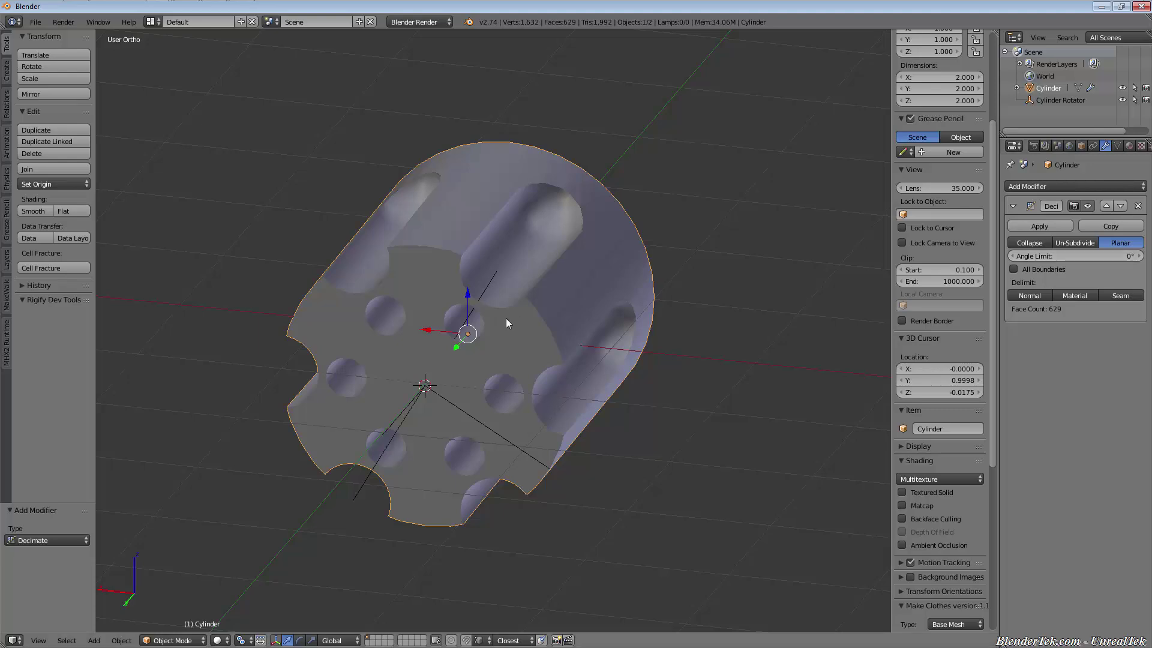
pyautogui.press('Tab')
pyautogui.scroll(4, 499, 316)
pyautogui.moveTo(520, 330); pyautogui.dragTo(659, 322, button='middle')
# Step: Select a side face and a run of edges along one flute of the end face
pyautogui.moveTo(626, 257); pyautogui.dragTo(533, 297, button='middle')
pyautogui.scroll(4, 435, 240)
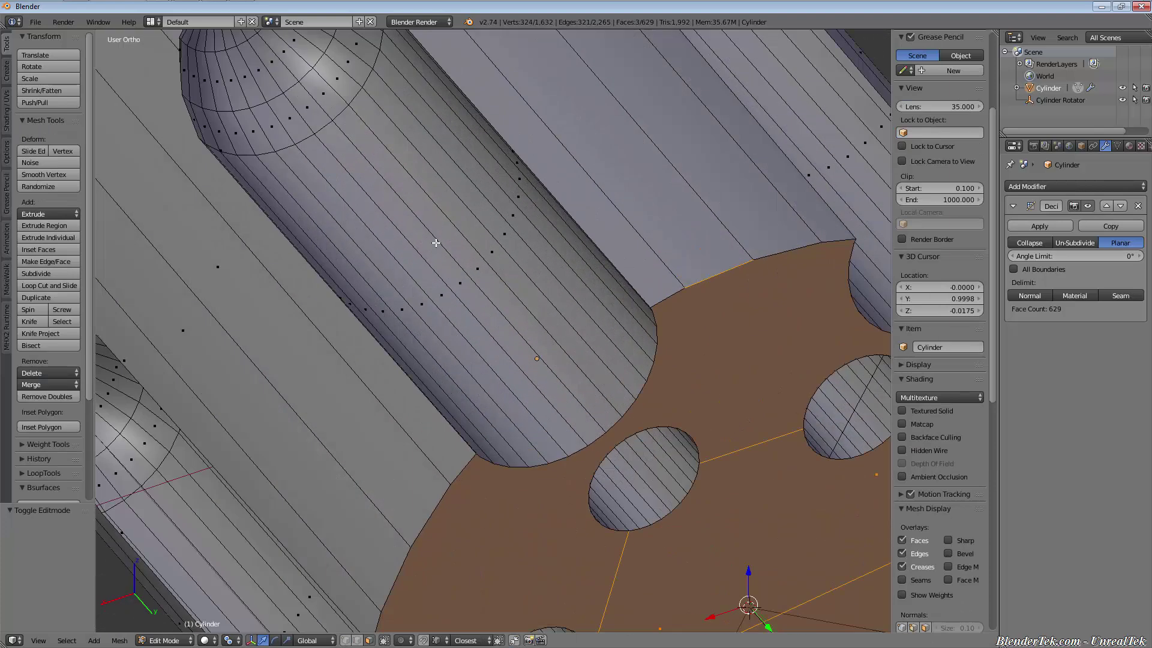
pyautogui.rightClick(427, 242)
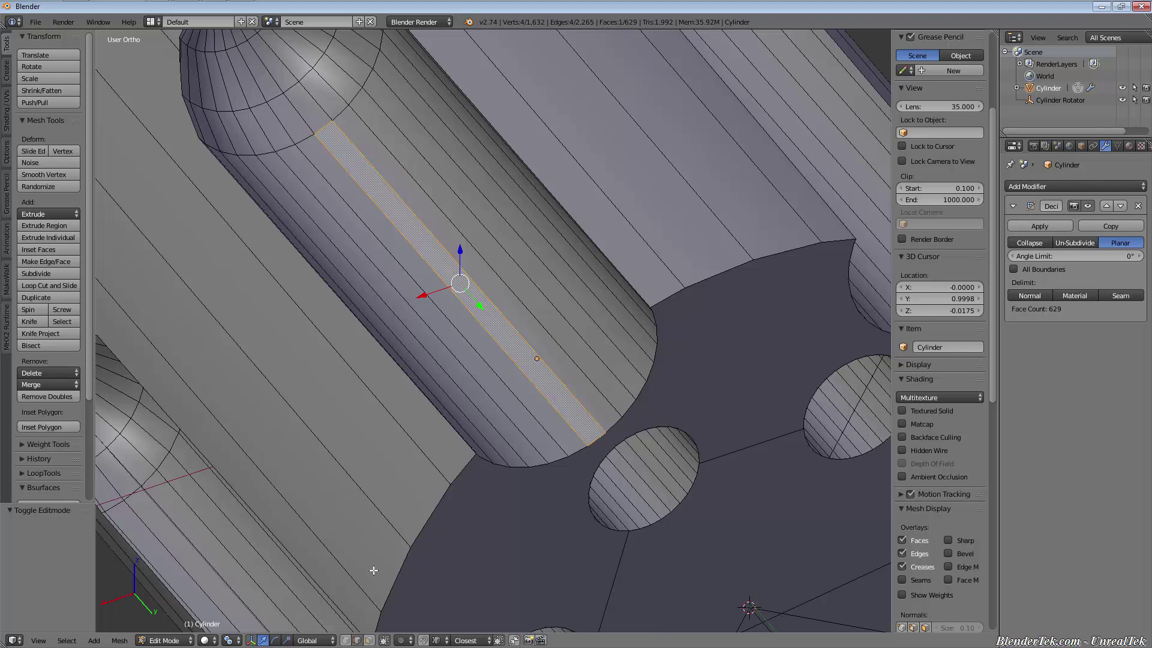
pyautogui.rightClick(423, 201)
pyautogui.rightClick(420, 210)
pyautogui.rightClick(409, 221)
pyautogui.rightClick(387, 242)
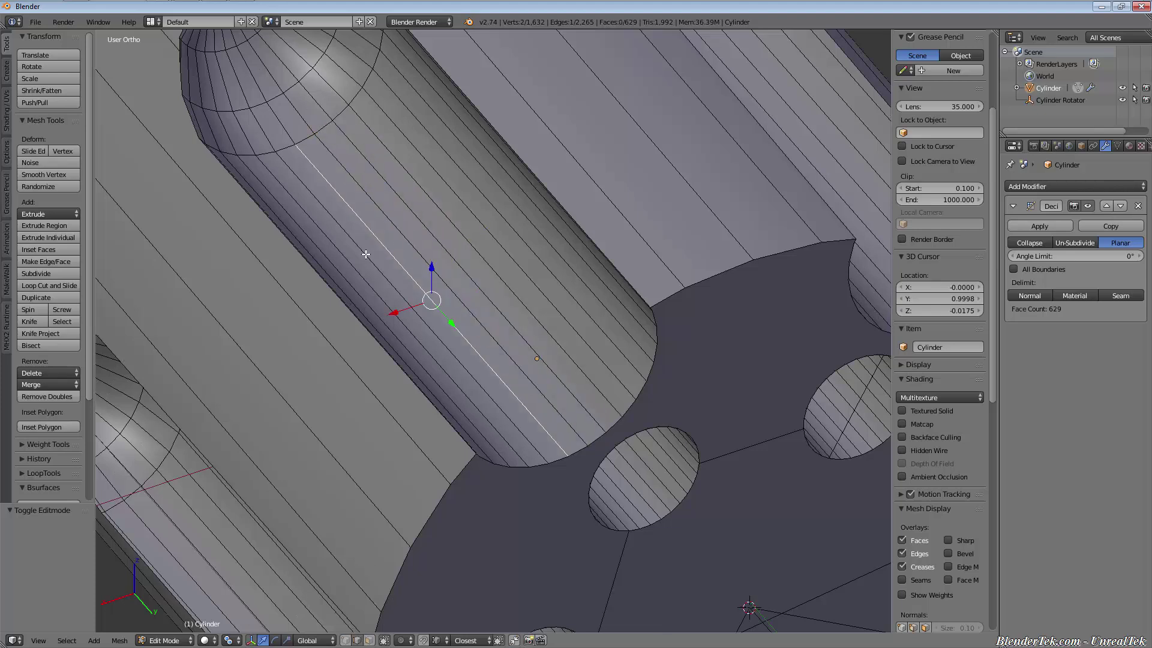
pyautogui.rightClick(364, 255)
pyautogui.rightClick(344, 255)
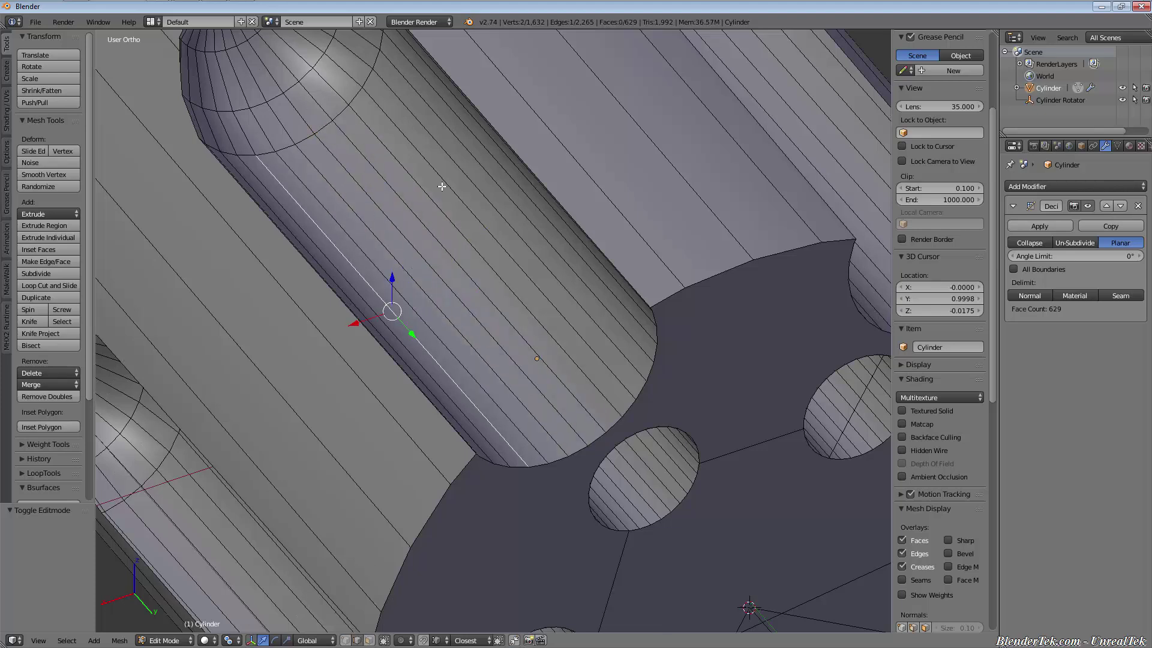
pyautogui.scroll(-4, 450, 192)
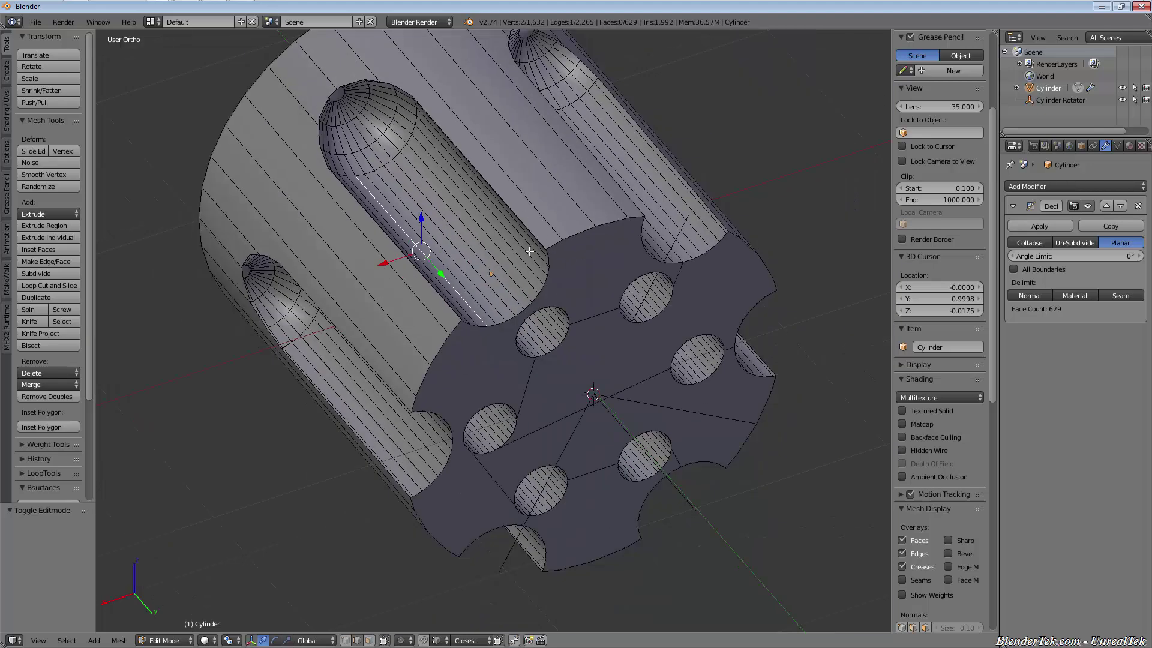
pyautogui.scroll(-2, 535, 242)
pyautogui.scroll(3, 531, 230)
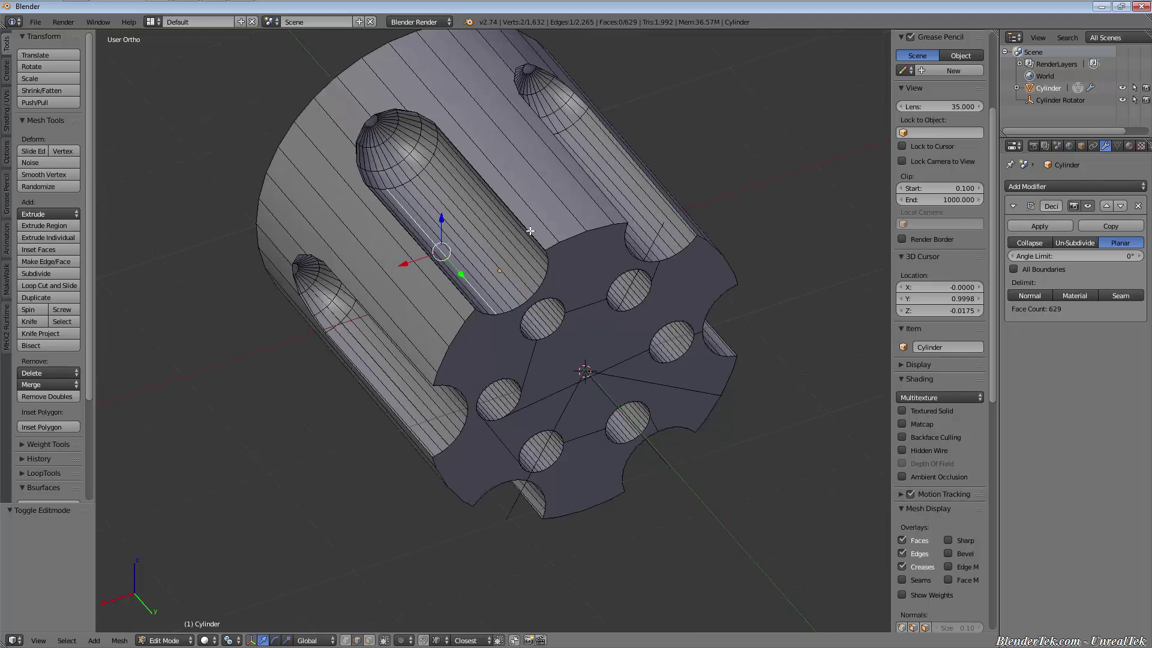
# Step: In face select mode, triangulate every face of the mesh, then deselect all
pyautogui.keyDown('ctrl'); pyautogui.click(370, 640); pyautogui.keyUp('ctrl')
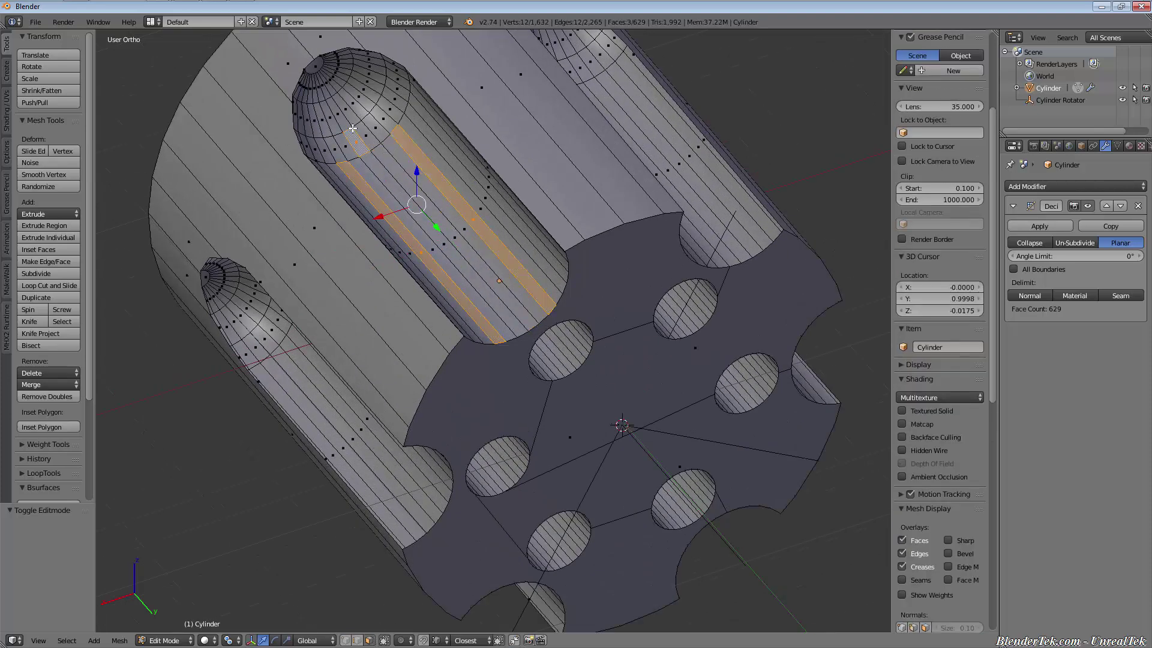
pyautogui.scroll(-3, 502, 249)
pyautogui.press('a')
pyautogui.press('a')
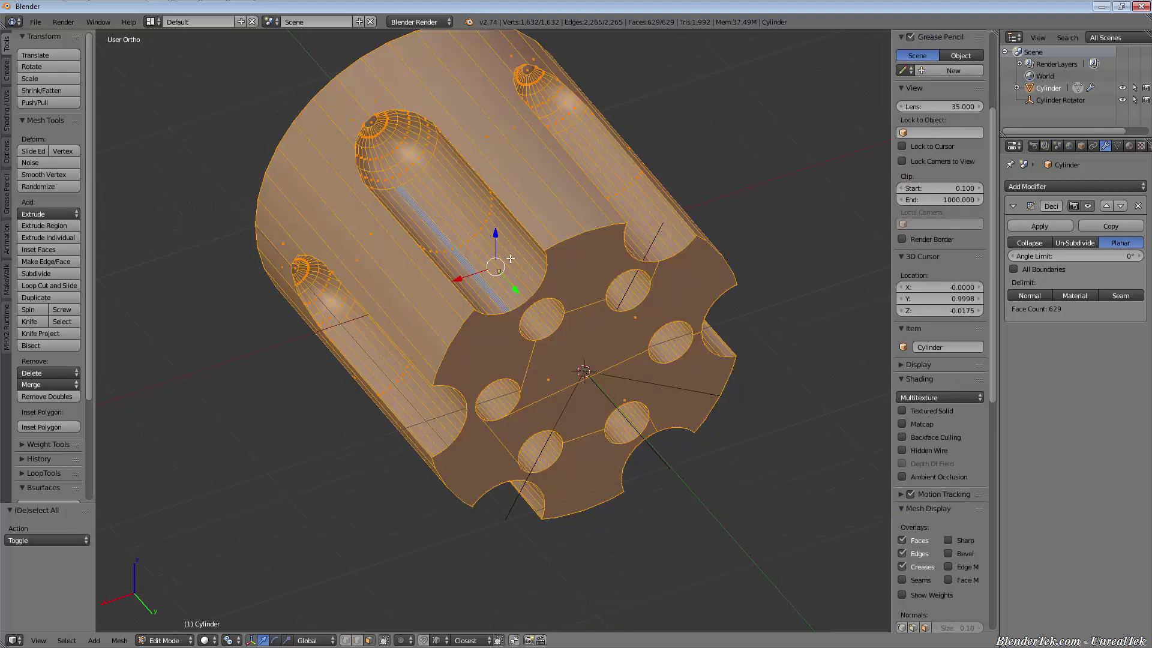
pyautogui.hotkey('ctrl', 't')
pyautogui.press('a')
pyautogui.moveTo(510, 258)
pyautogui.mouseDown(button='middle')
pyautogui.moveTo(487, 258)
pyautogui.moveTo(622, 296)
pyautogui.moveTo(817, 265)
pyautogui.moveTo(840, 286)
pyautogui.moveTo(157, 288)
pyautogui.moveTo(352, 296)
pyautogui.moveTo(542, 260)
pyautogui.moveTo(851, 272)
pyautogui.moveTo(108, 286)
pyautogui.moveTo(879, 296)
pyautogui.moveTo(603, 331)
pyautogui.mouseUp(button='middle')
pyautogui.scroll(-3, 880, 296)
# Step: Back in Object Mode, add a Suzanne monkey and place it on top of the cylinder
pyautogui.press('Tab')
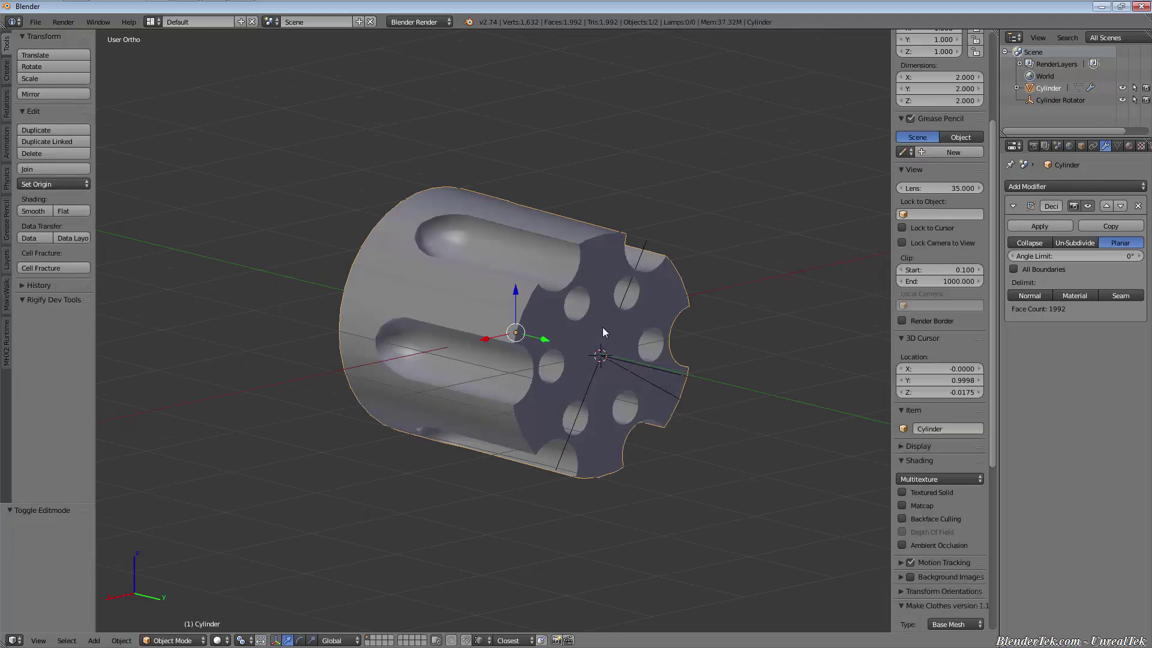
pyautogui.hotkey('shift', 'a')
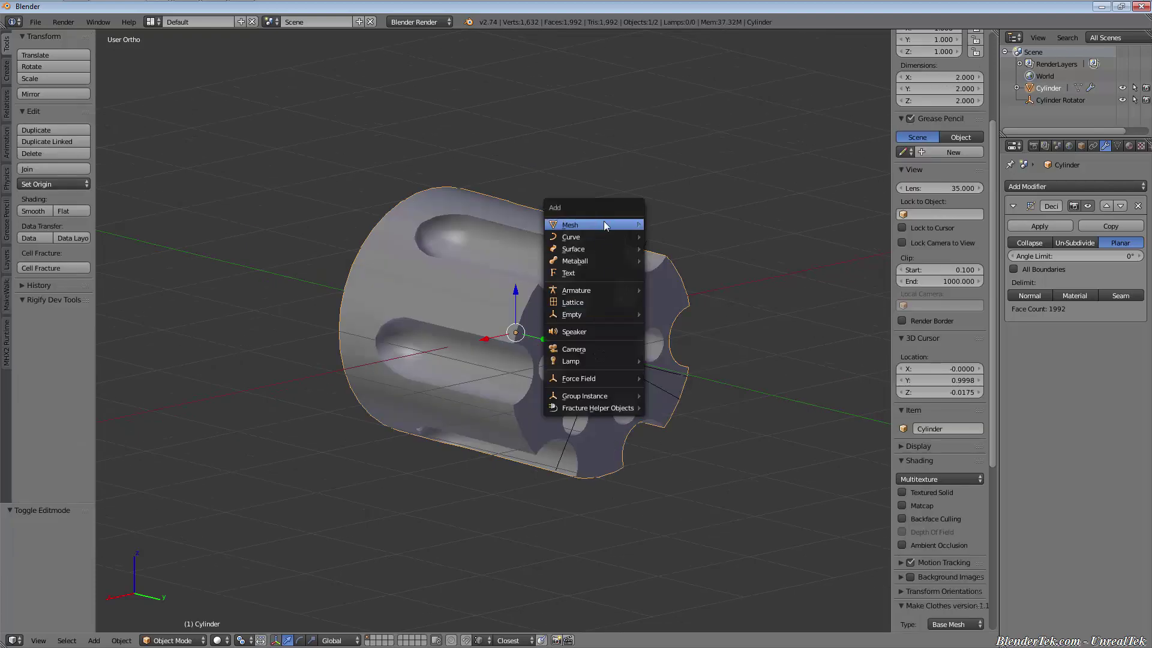
pyautogui.moveTo(603, 221)
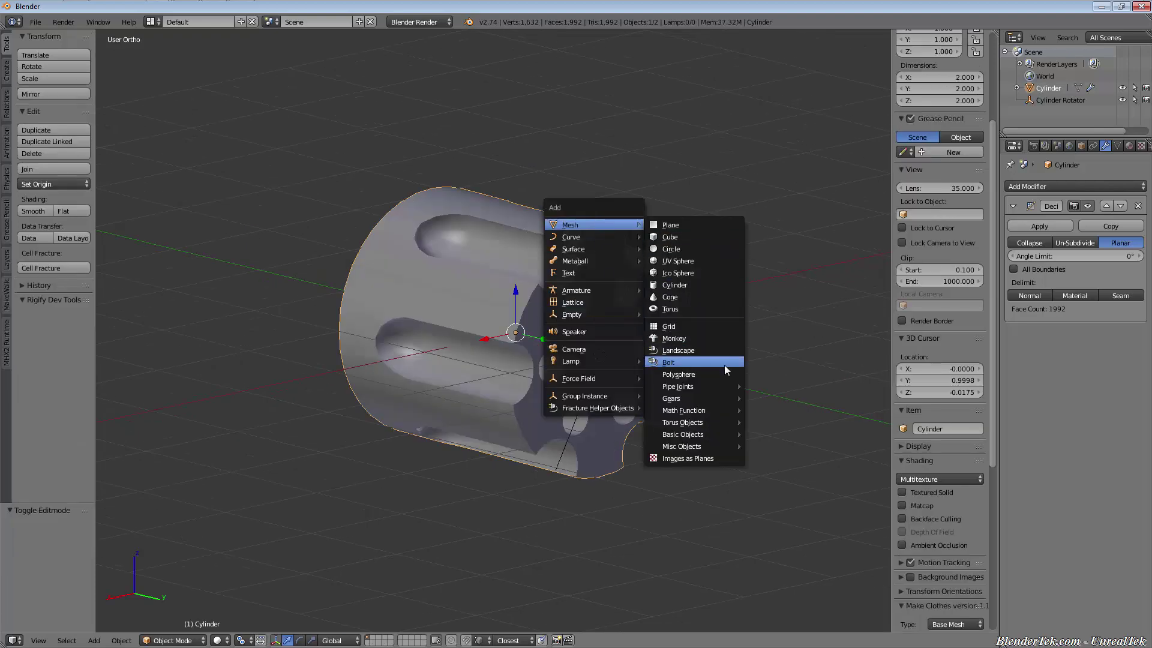
pyautogui.click(726, 337)
pyautogui.press('g')
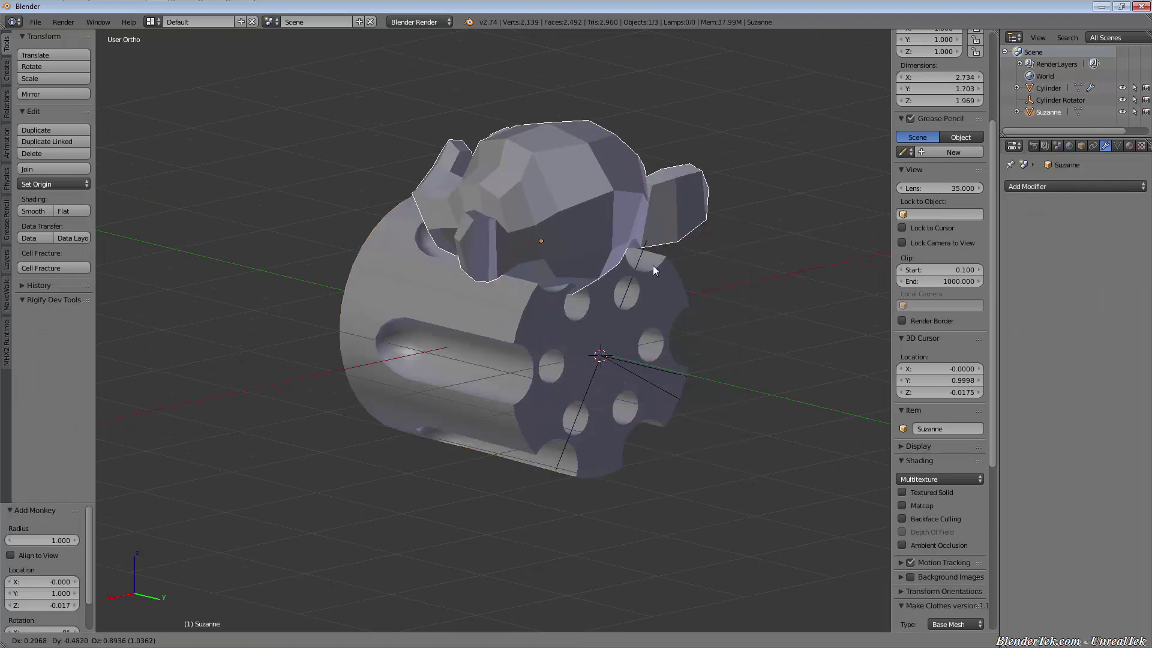
pyautogui.click(692, 258)
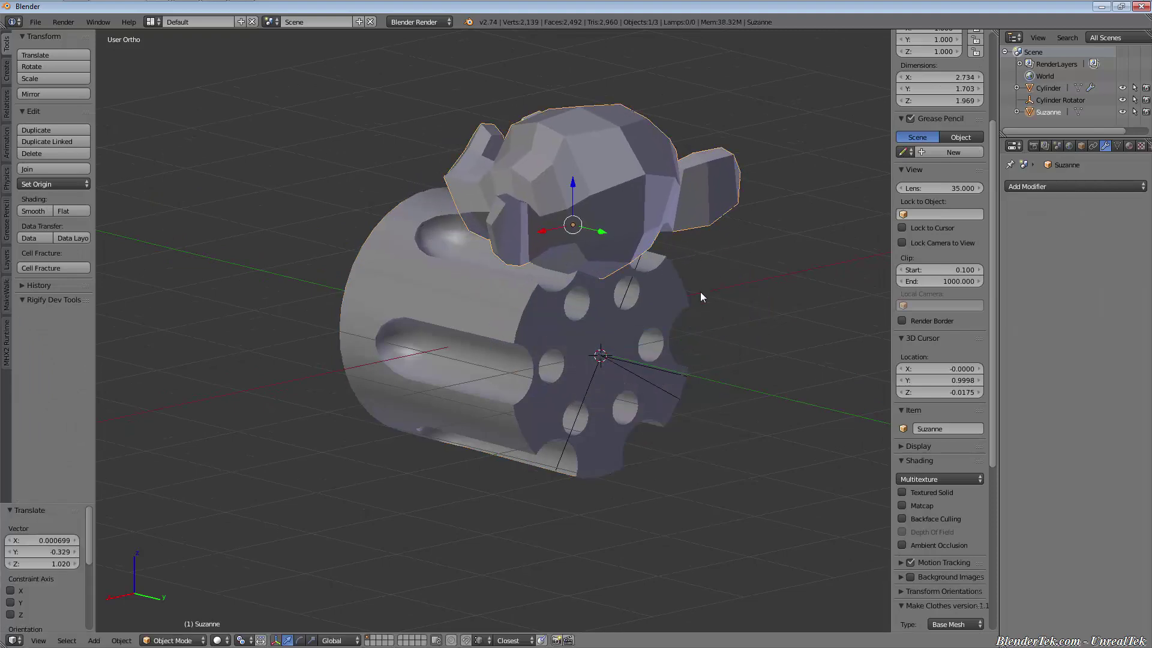
# Step: Give the monkey a Boolean modifier set to Intersect with Cylinder as target
pyautogui.rightClick(646, 328)
pyautogui.rightClick(723, 180)
pyautogui.click(1054, 186)
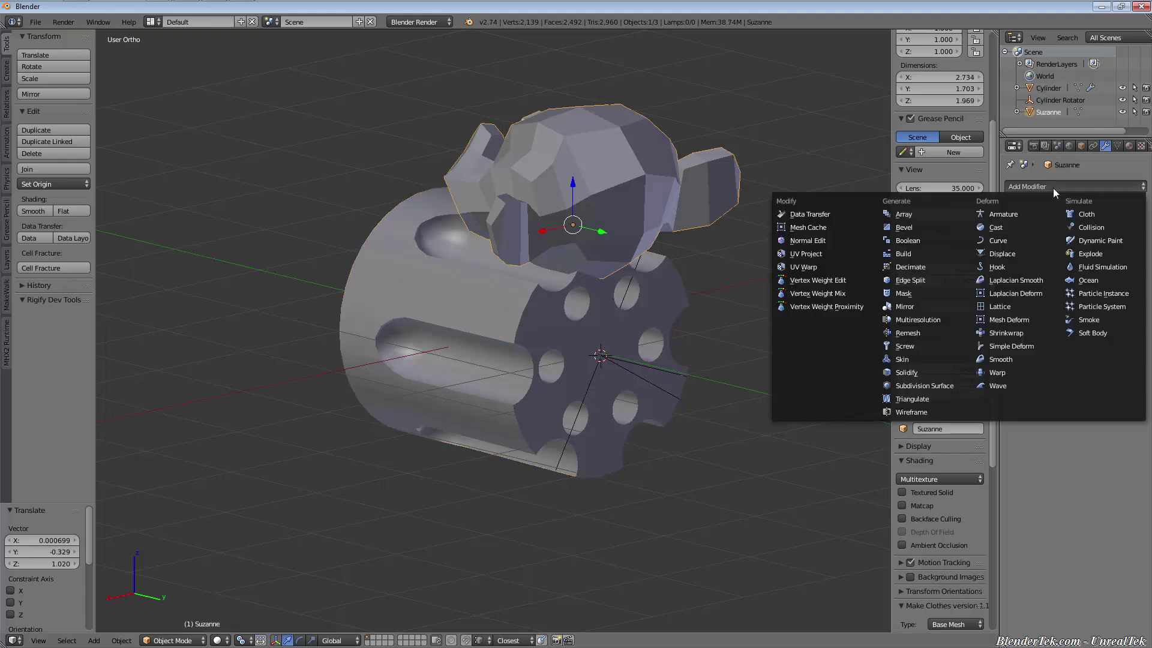
pyautogui.click(949, 239)
pyautogui.click(1039, 254)
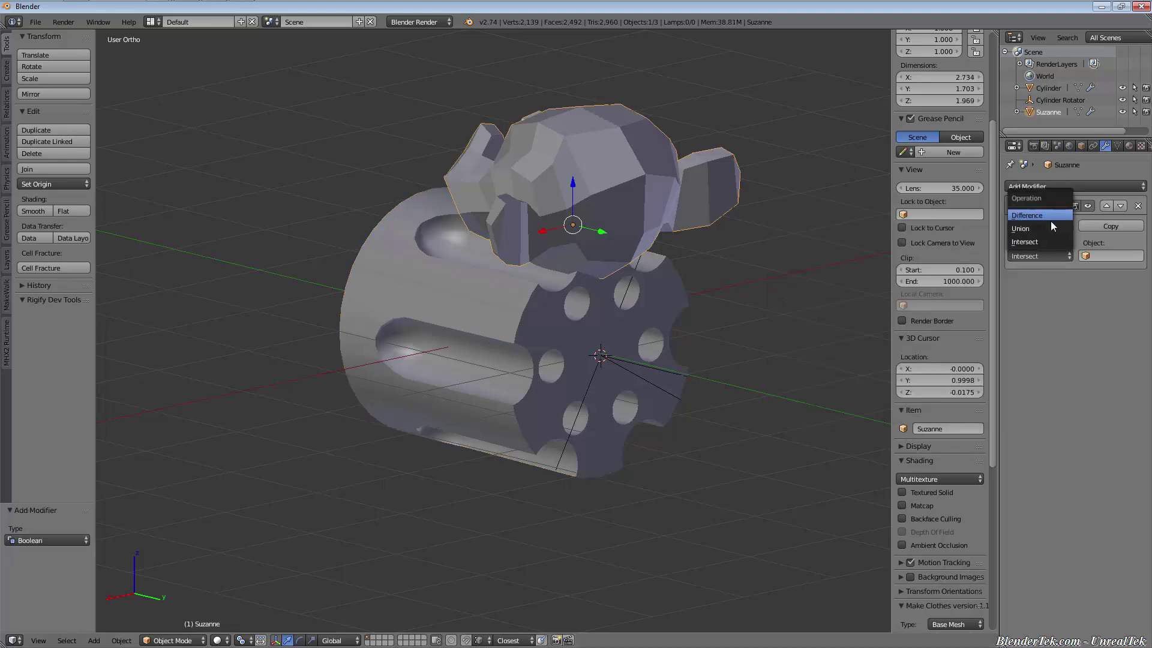
pyautogui.click(1054, 242)
pyautogui.click(1114, 261)
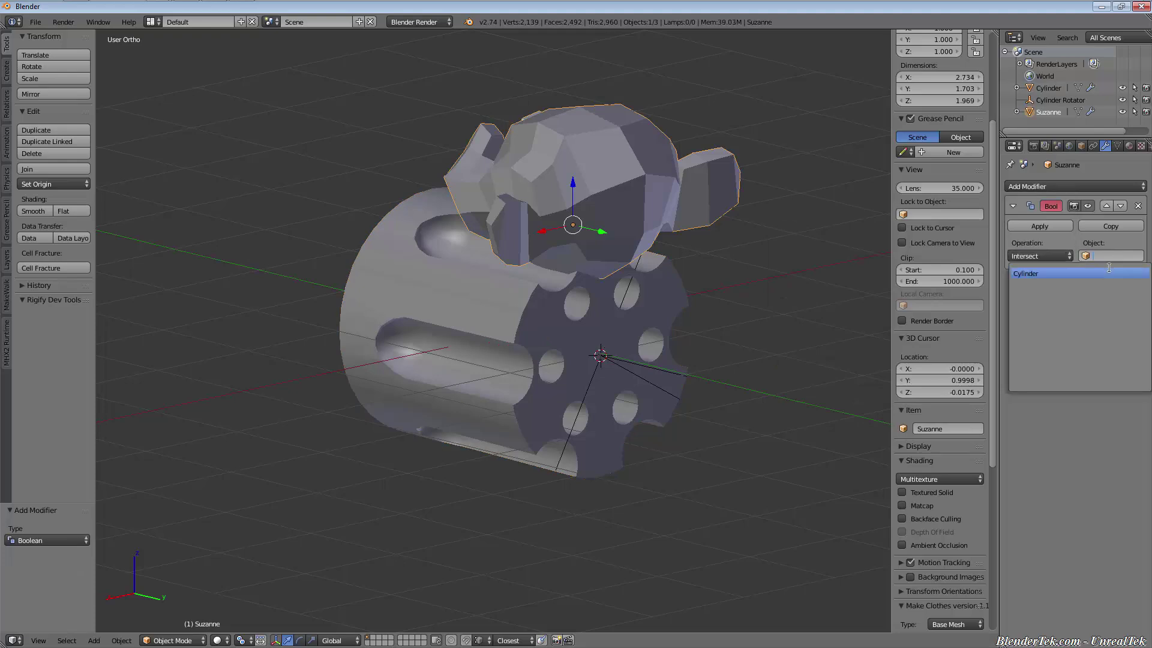
pyautogui.click(1038, 270)
# Step: Apply the Boolean to inspect the result, then undo the application
pyautogui.click(1033, 226)
pyautogui.press('a')
pyautogui.moveTo(654, 237); pyautogui.dragTo(580, 258, button='middle')
pyautogui.hotkey('ctrl', 'z')
pyautogui.hotkey('ctrl', 'z')
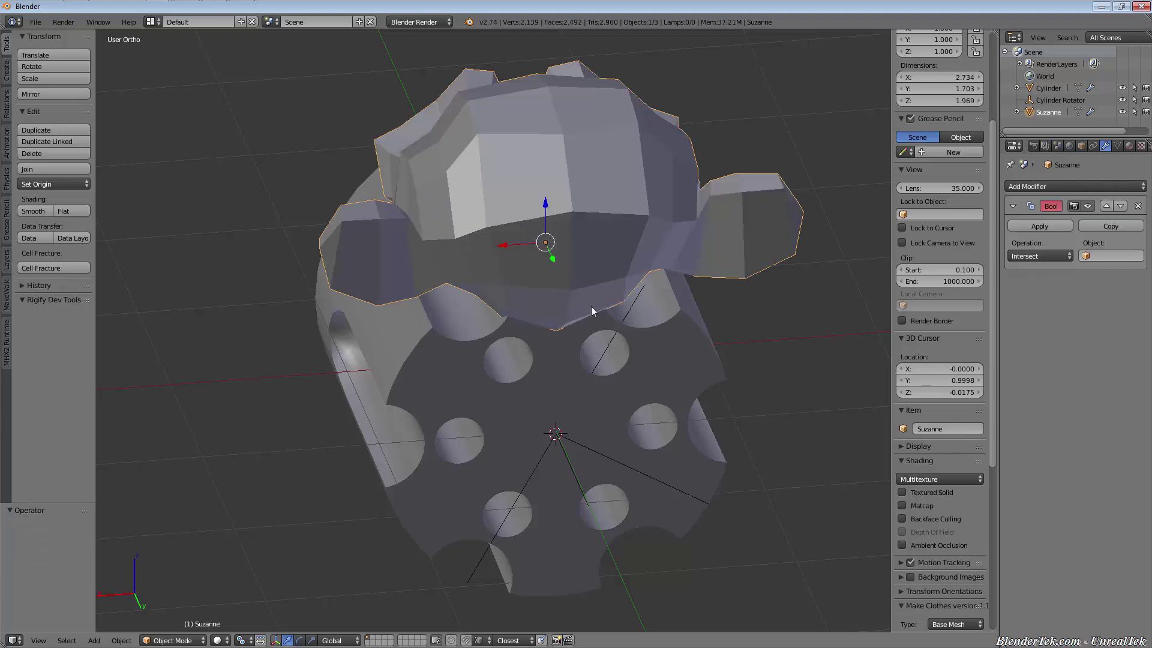
# Step: Remove the cylinder's Decimate modifier and apply a Boolean with Suzanne as target
pyautogui.rightClick(584, 362)
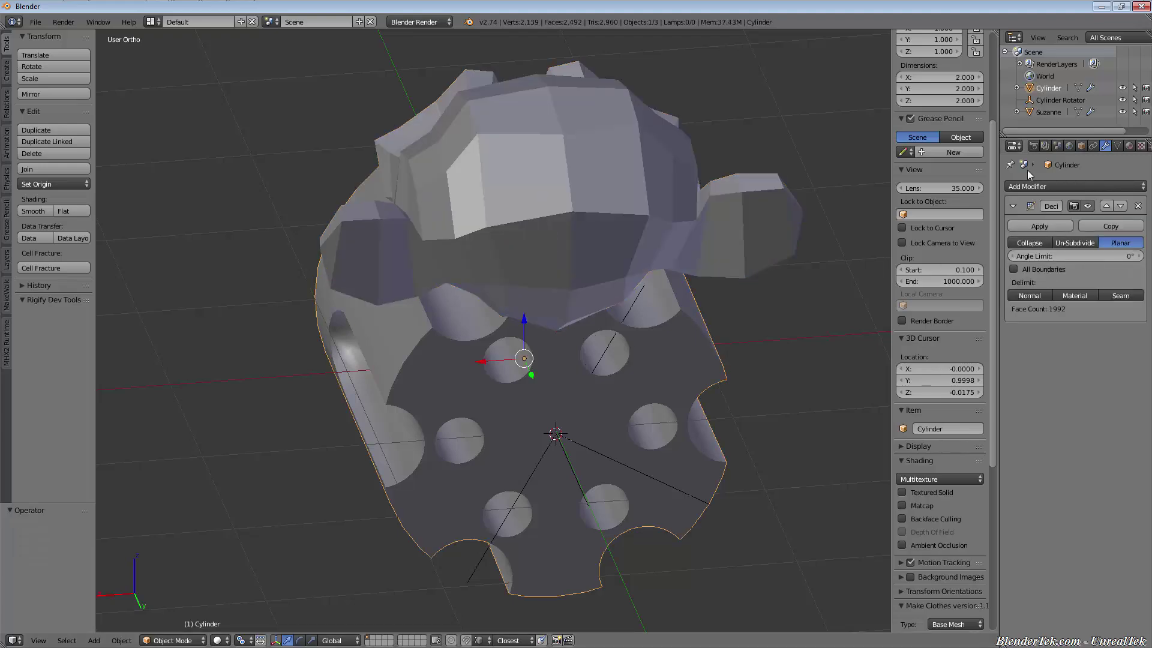
pyautogui.click(1137, 205)
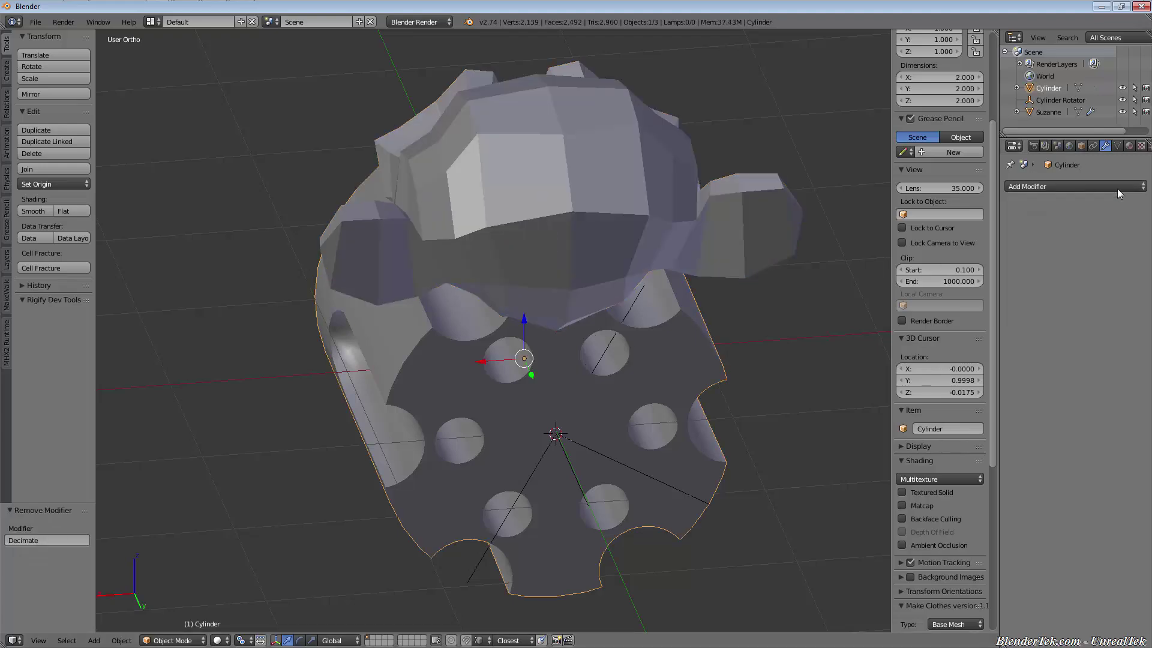
pyautogui.click(1117, 187)
pyautogui.click(908, 241)
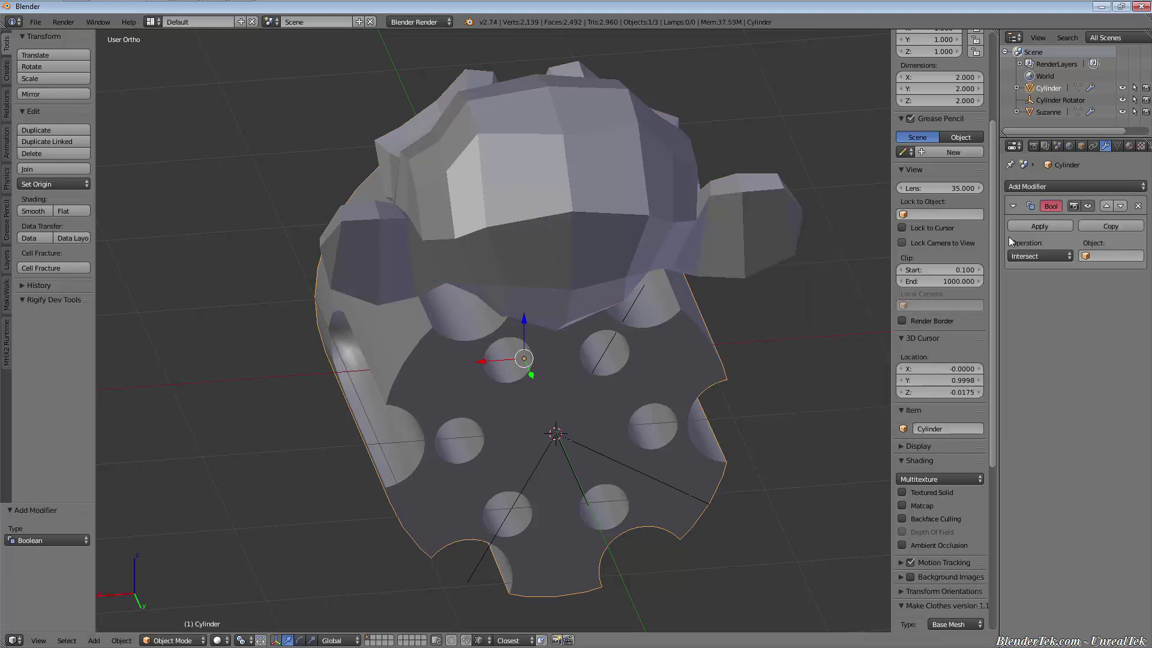
pyautogui.click(1114, 257)
pyautogui.click(1110, 275)
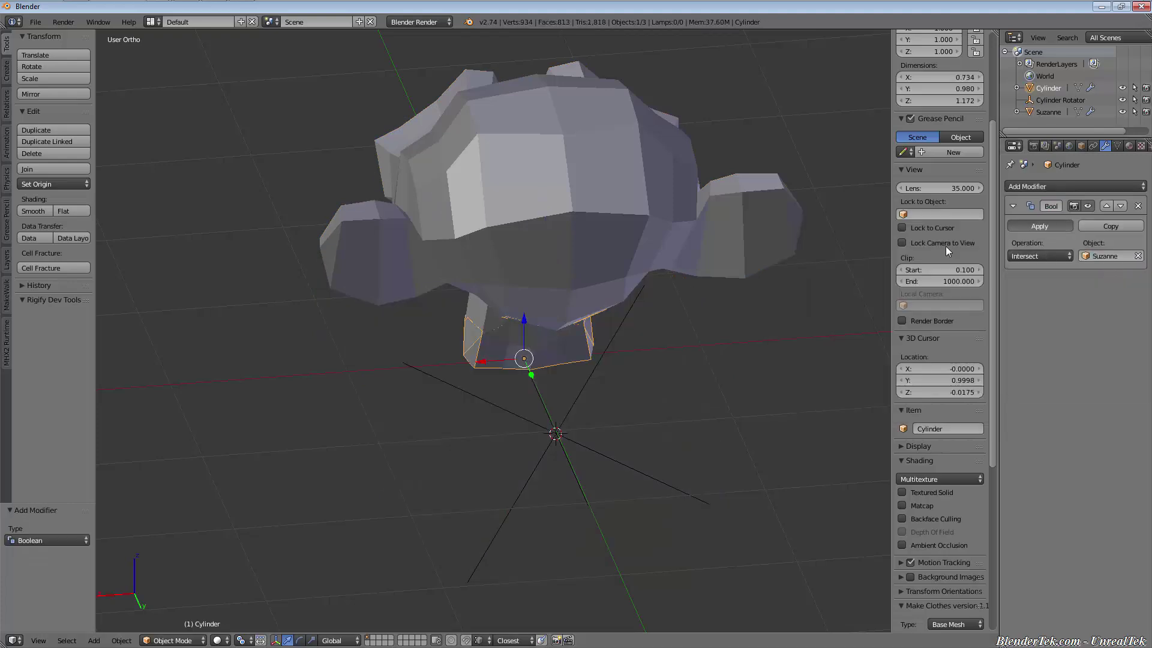
pyautogui.click(1039, 226)
# Step: Move the intersected piece beside the monkey, then undo back to the whole cylinder
pyautogui.moveTo(567, 323); pyautogui.dragTo(430, 311, button='middle')
pyautogui.press('g')
pyautogui.click(608, 340)
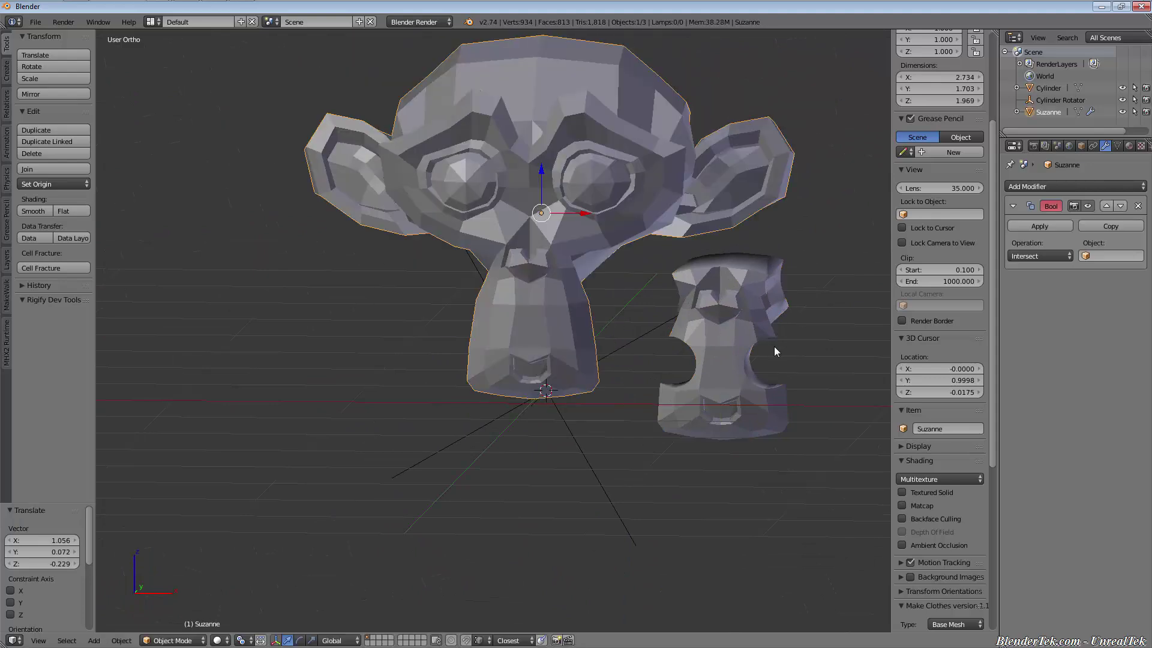
pyautogui.press('g')
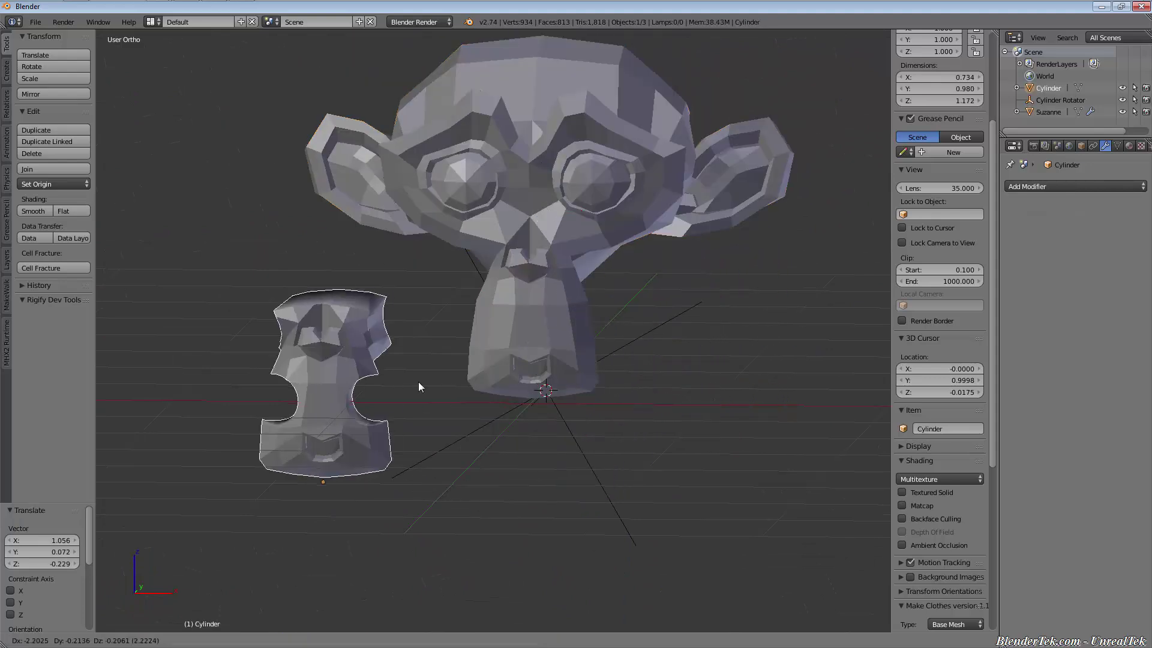
pyautogui.press('Escape')
pyautogui.hotkey('ctrl', 'z')
pyautogui.hotkey('ctrl', 'z')
pyautogui.hotkey('ctrl', 'z')
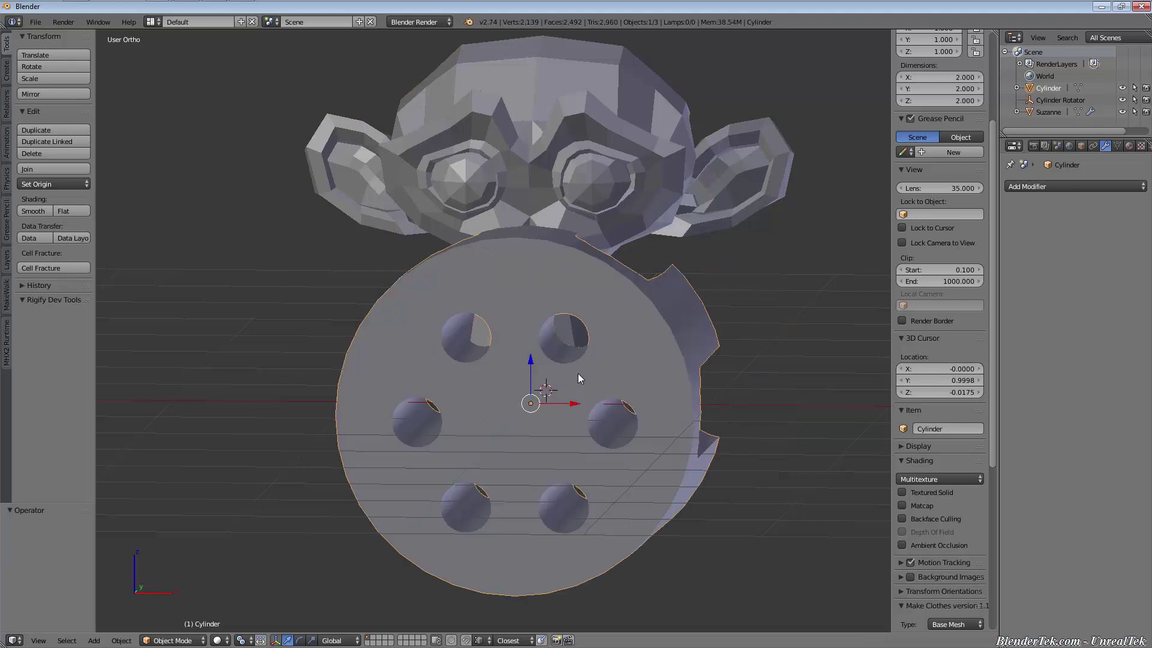